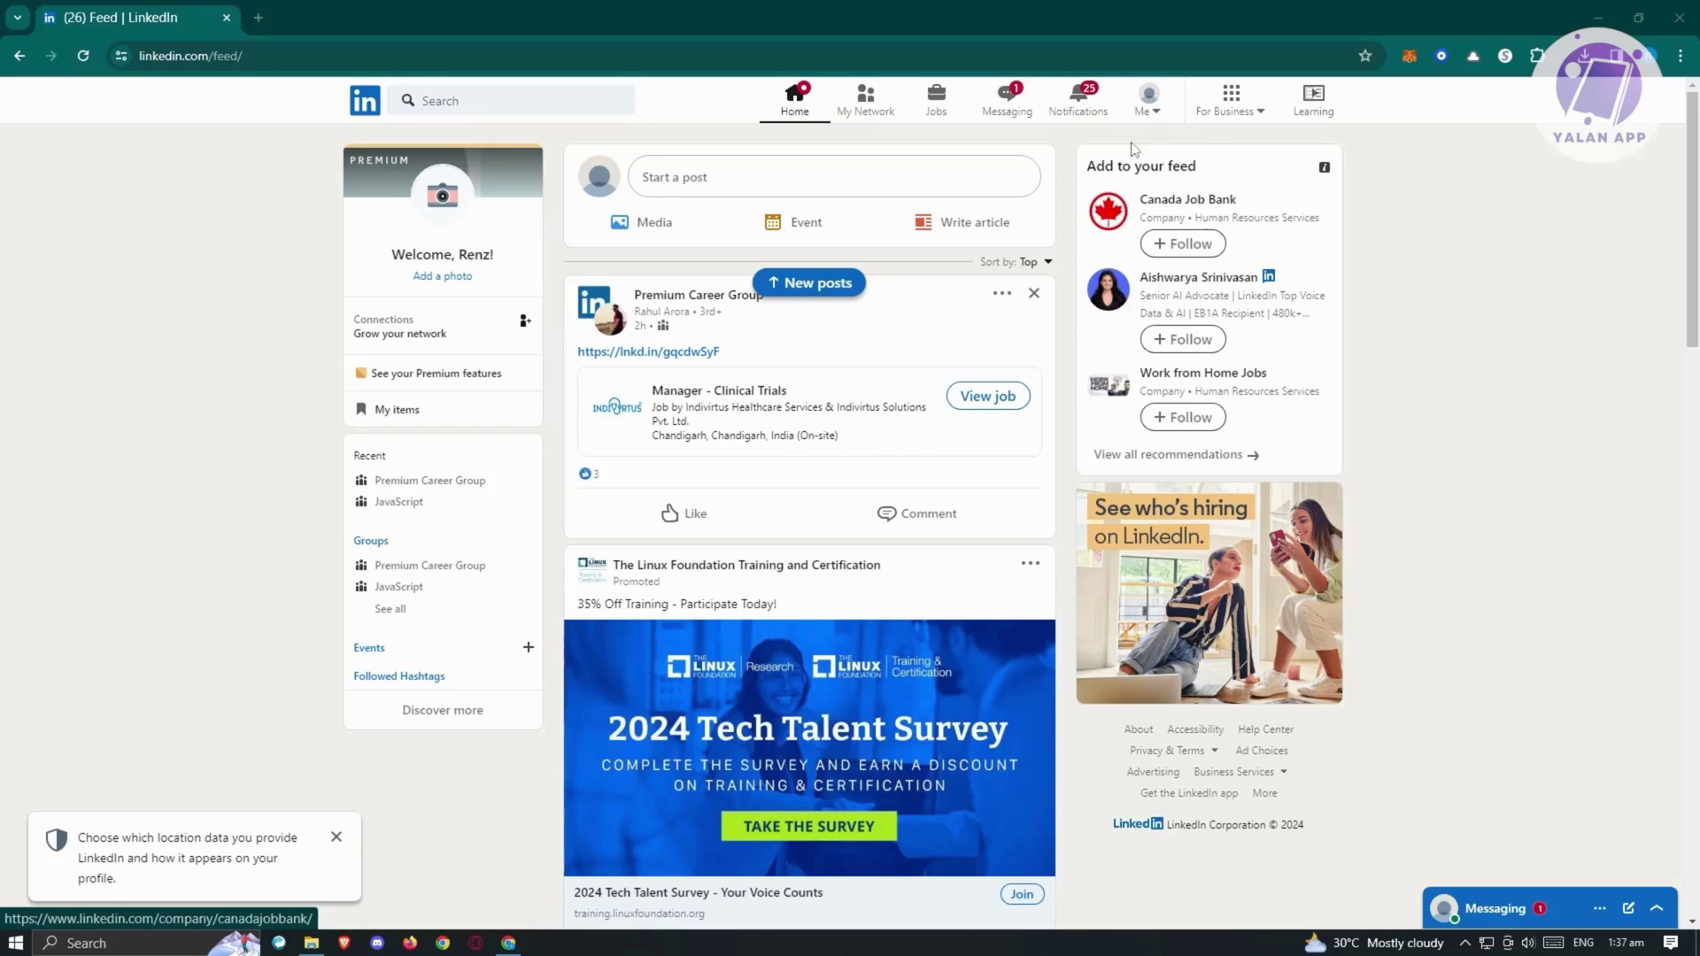
Open your own profile from the Me menu, scroll through its sections, then return to the top.
{"action": "left_click", "coordinate": [1156, 115]}
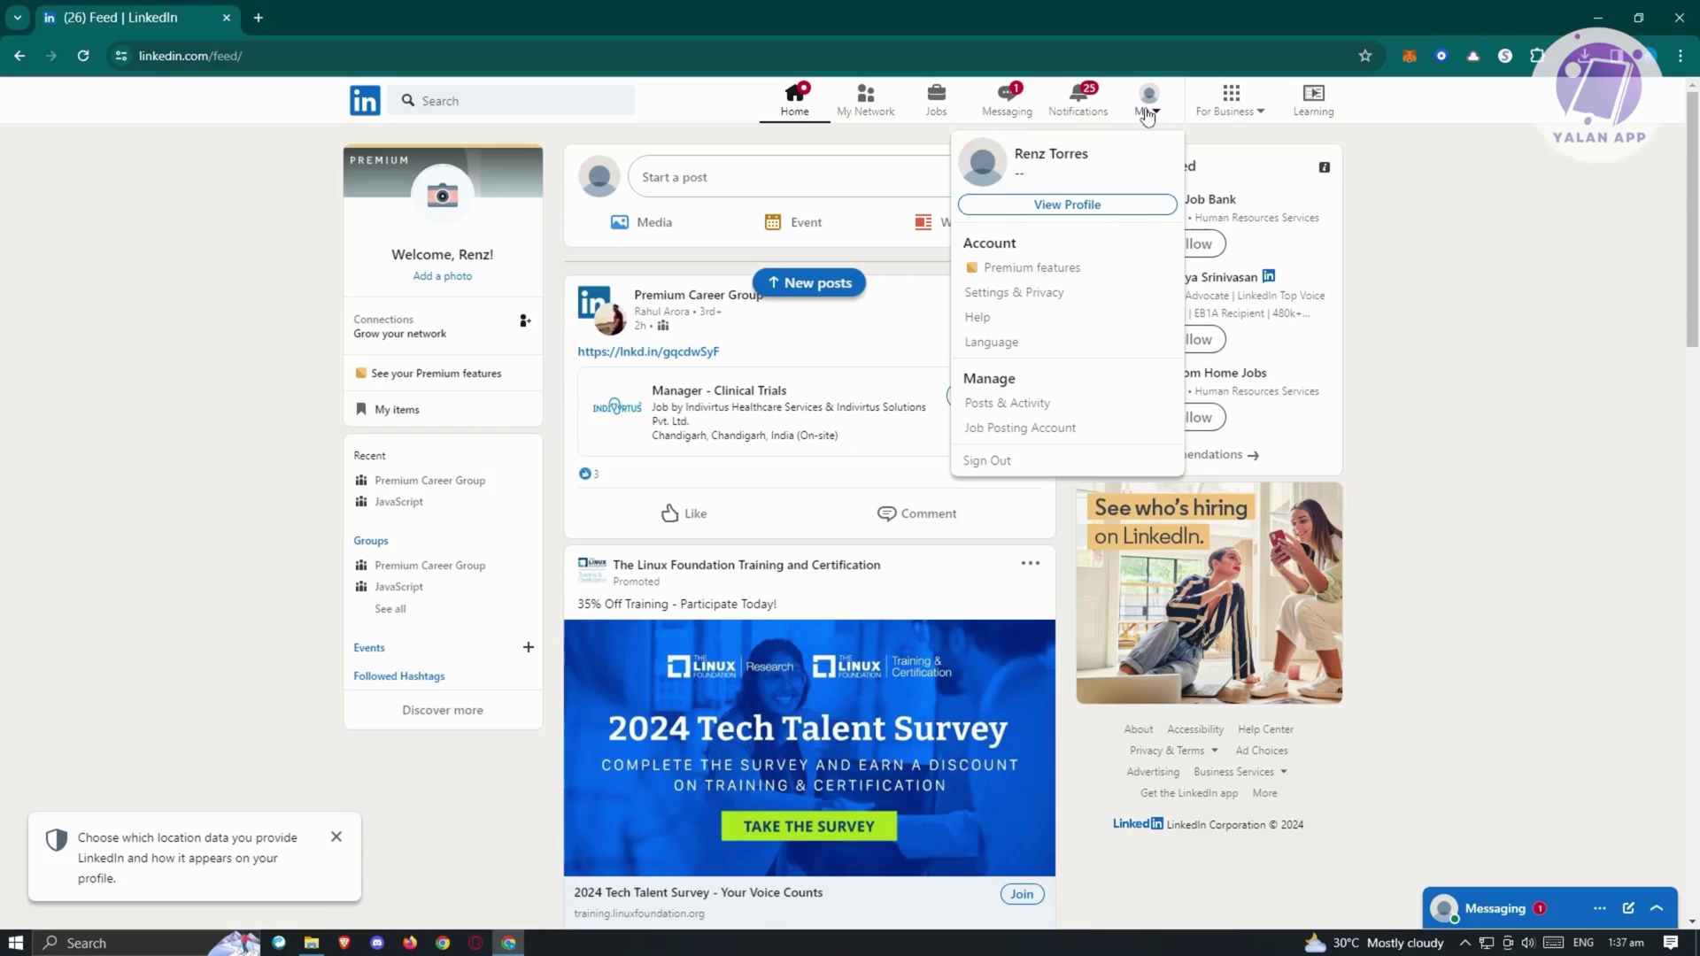
{"action": "left_click", "coordinate": [1106, 202]}
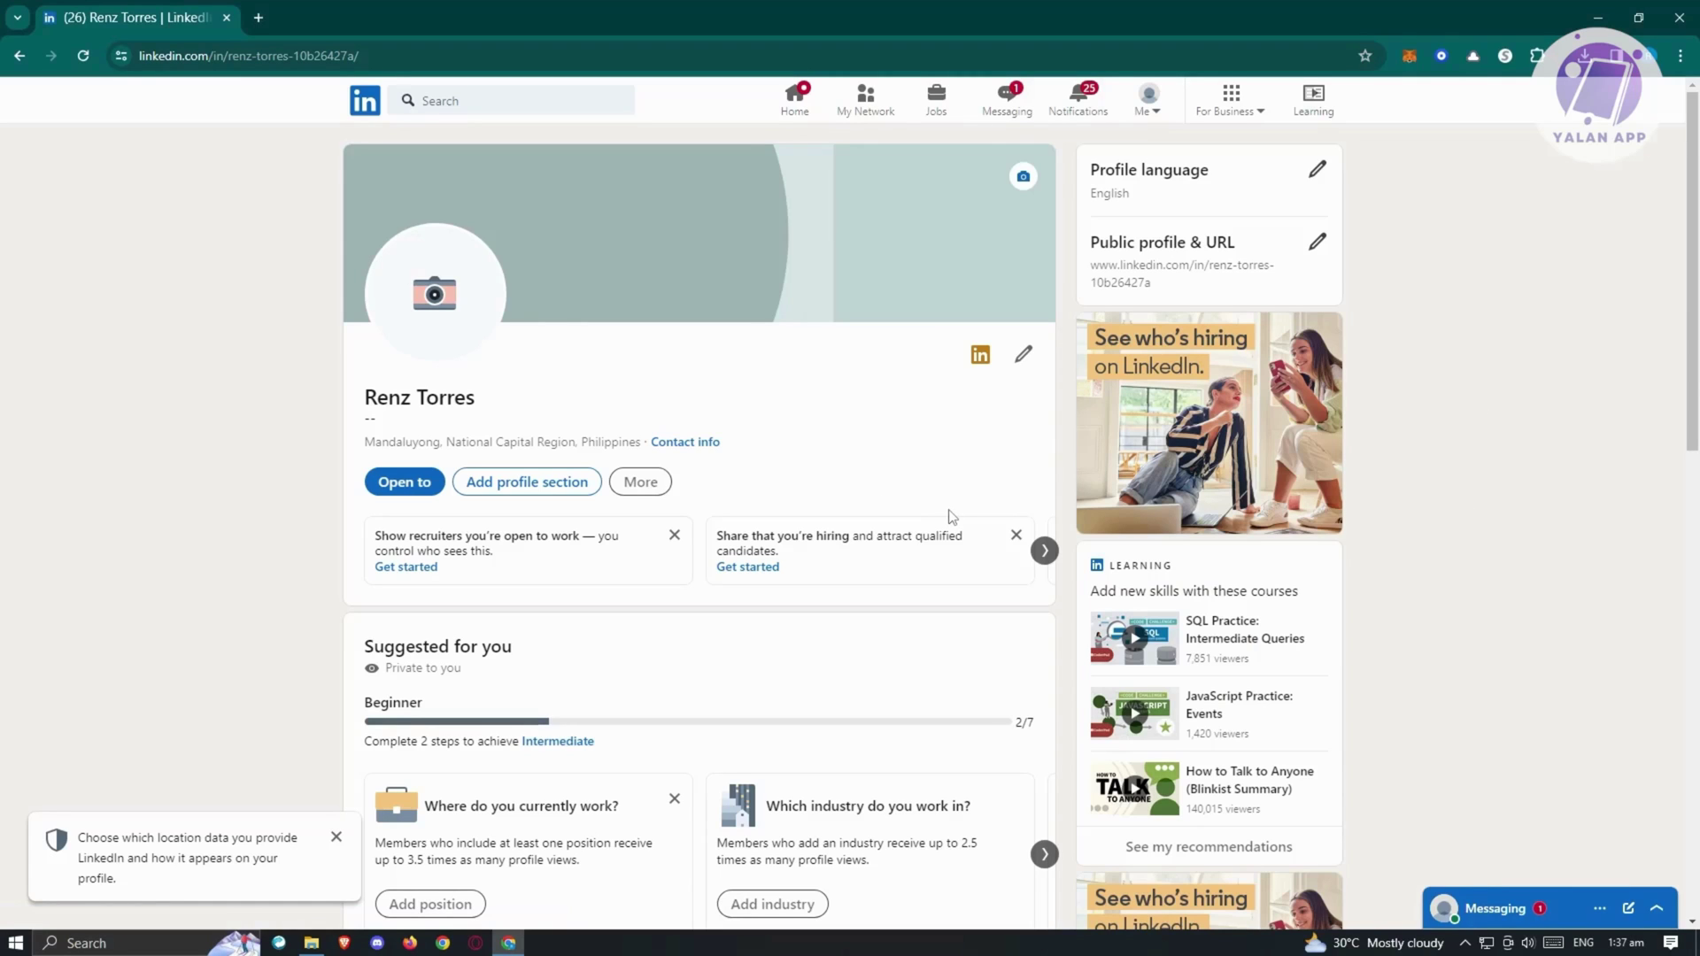
{"action": "scroll", "coordinate": [945, 523], "scroll_direction": "down", "scroll_amount": 1}
{"action": "scroll", "coordinate": [944, 522], "scroll_direction": "down", "scroll_amount": 2}
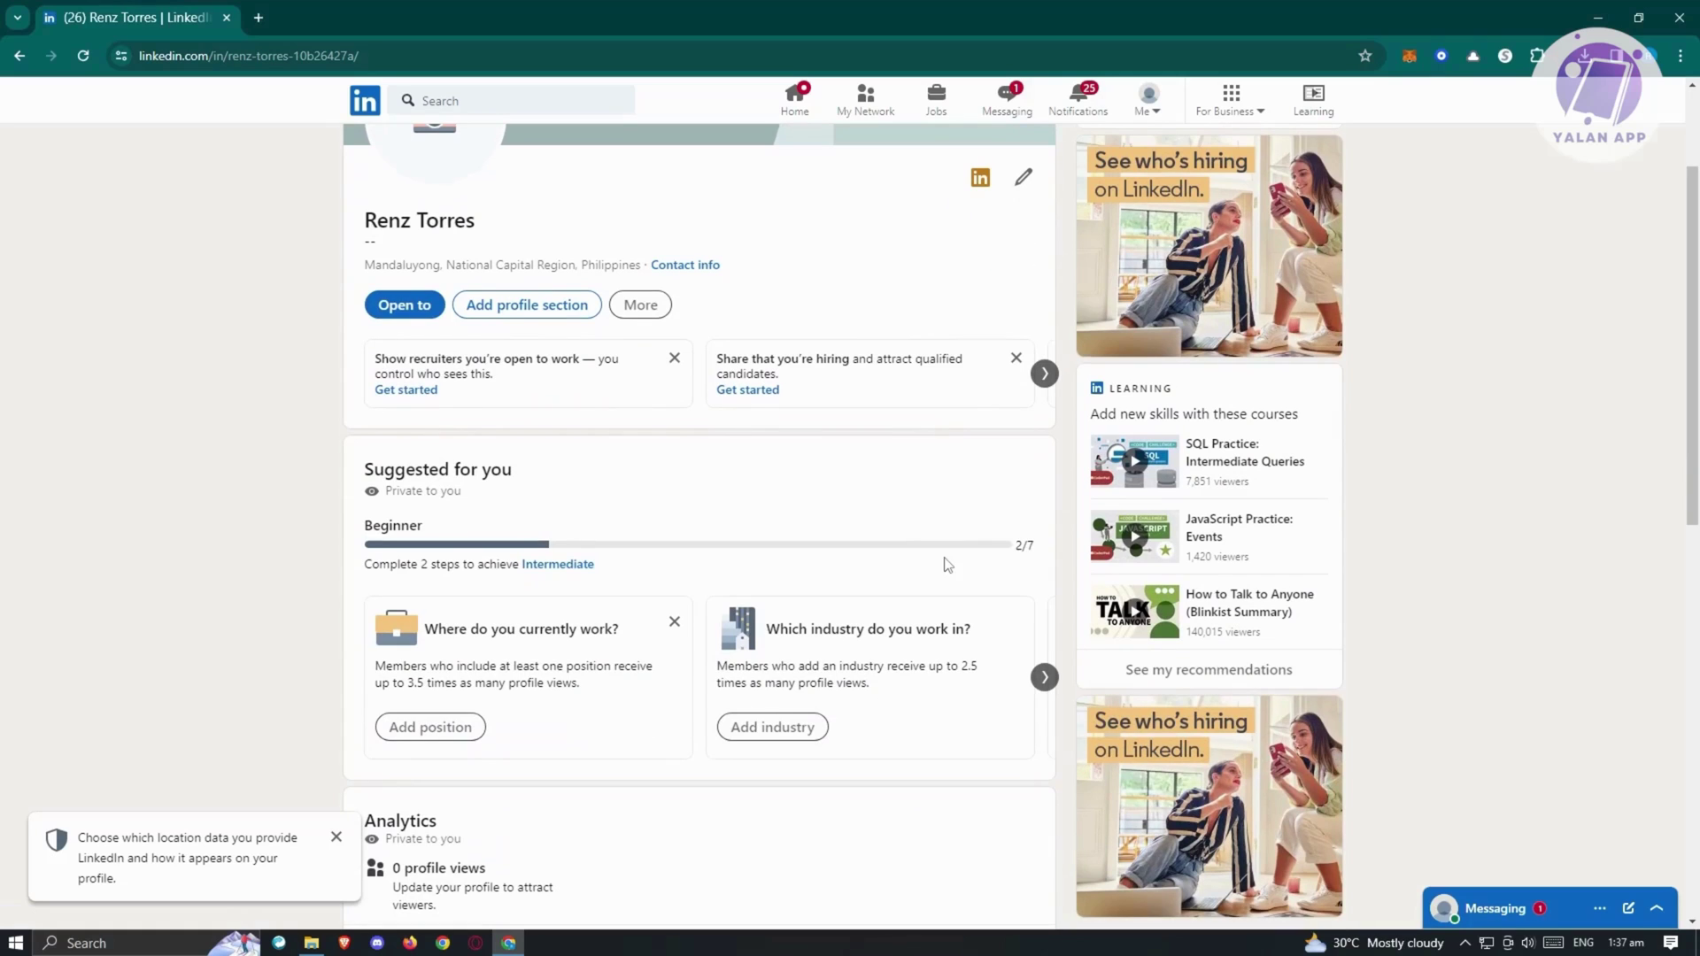
{"action": "scroll", "coordinate": [647, 578], "scroll_direction": "down", "scroll_amount": 3}
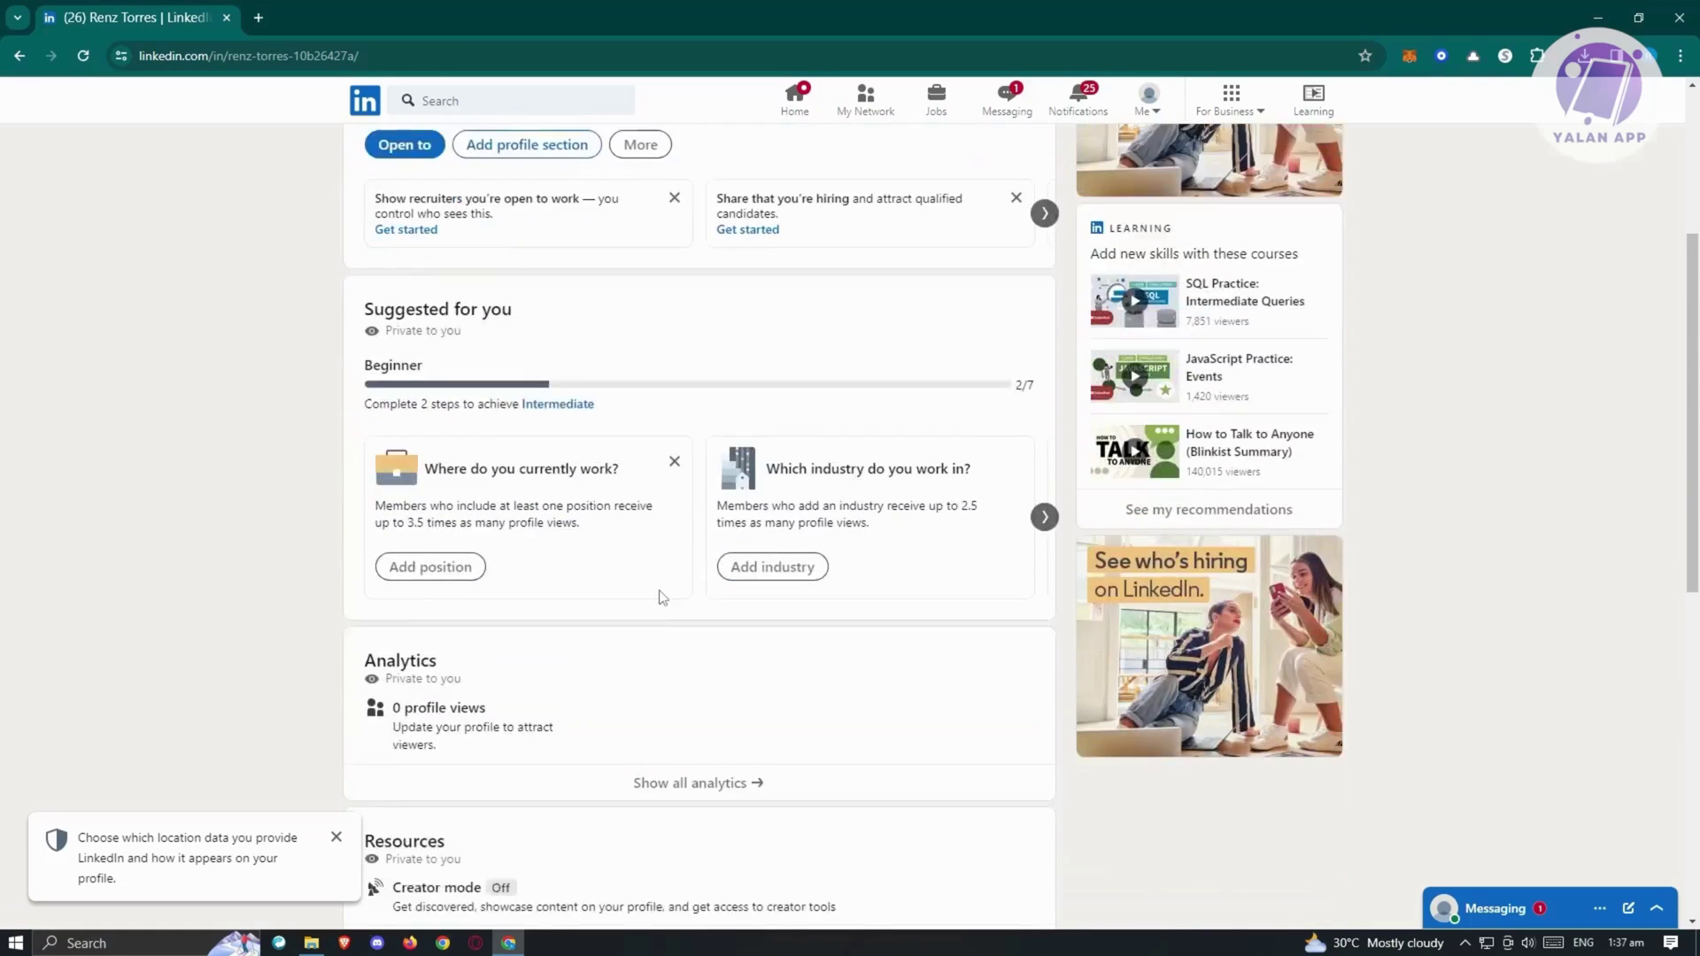
{"action": "scroll", "coordinate": [549, 570], "scroll_direction": "down", "scroll_amount": 5}
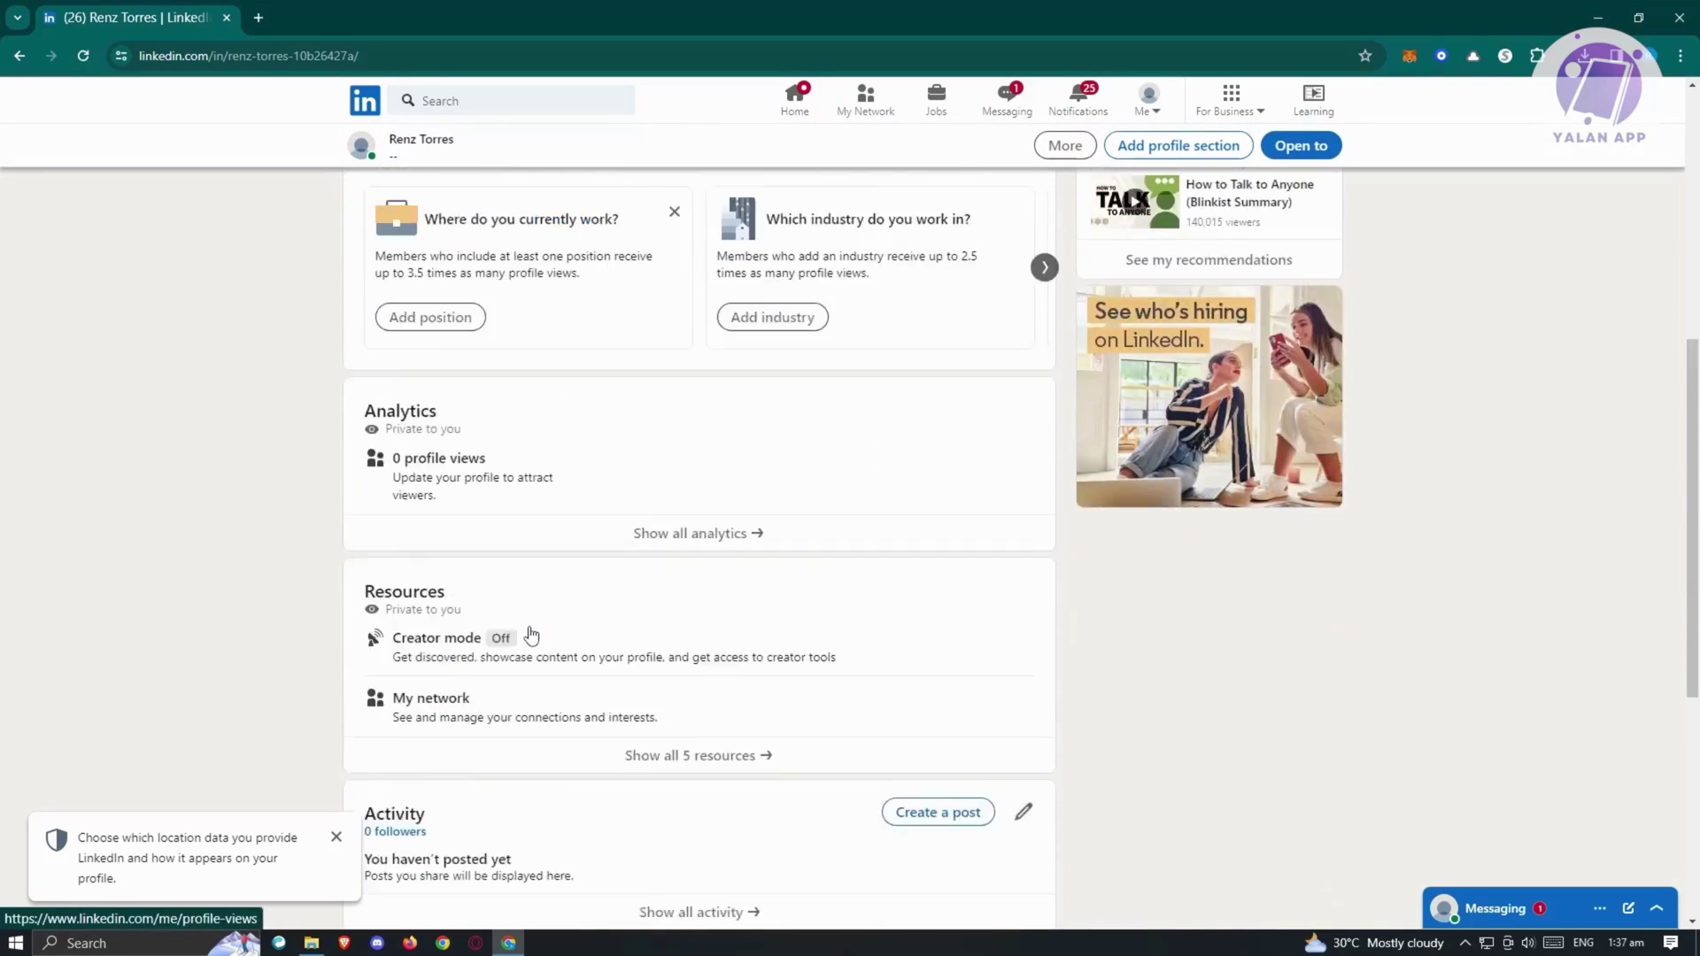
{"action": "scroll", "coordinate": [464, 627], "scroll_direction": "down", "scroll_amount": 2}
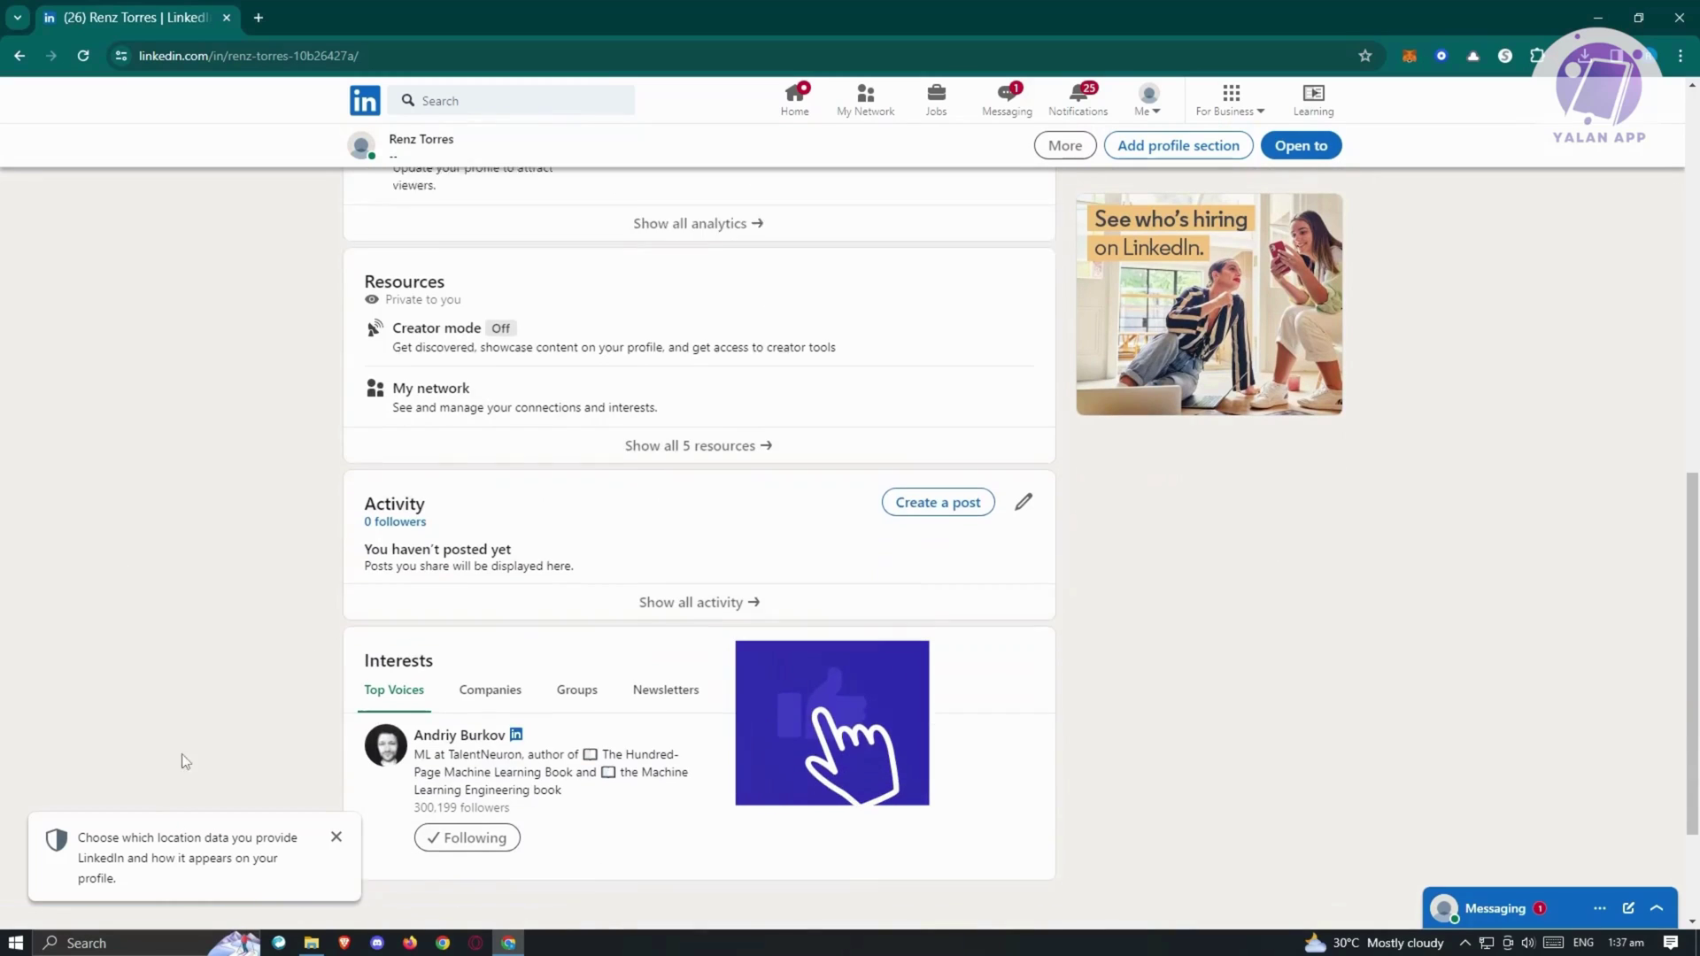
{"action": "scroll", "coordinate": [274, 581], "scroll_direction": "up", "scroll_amount": 4}
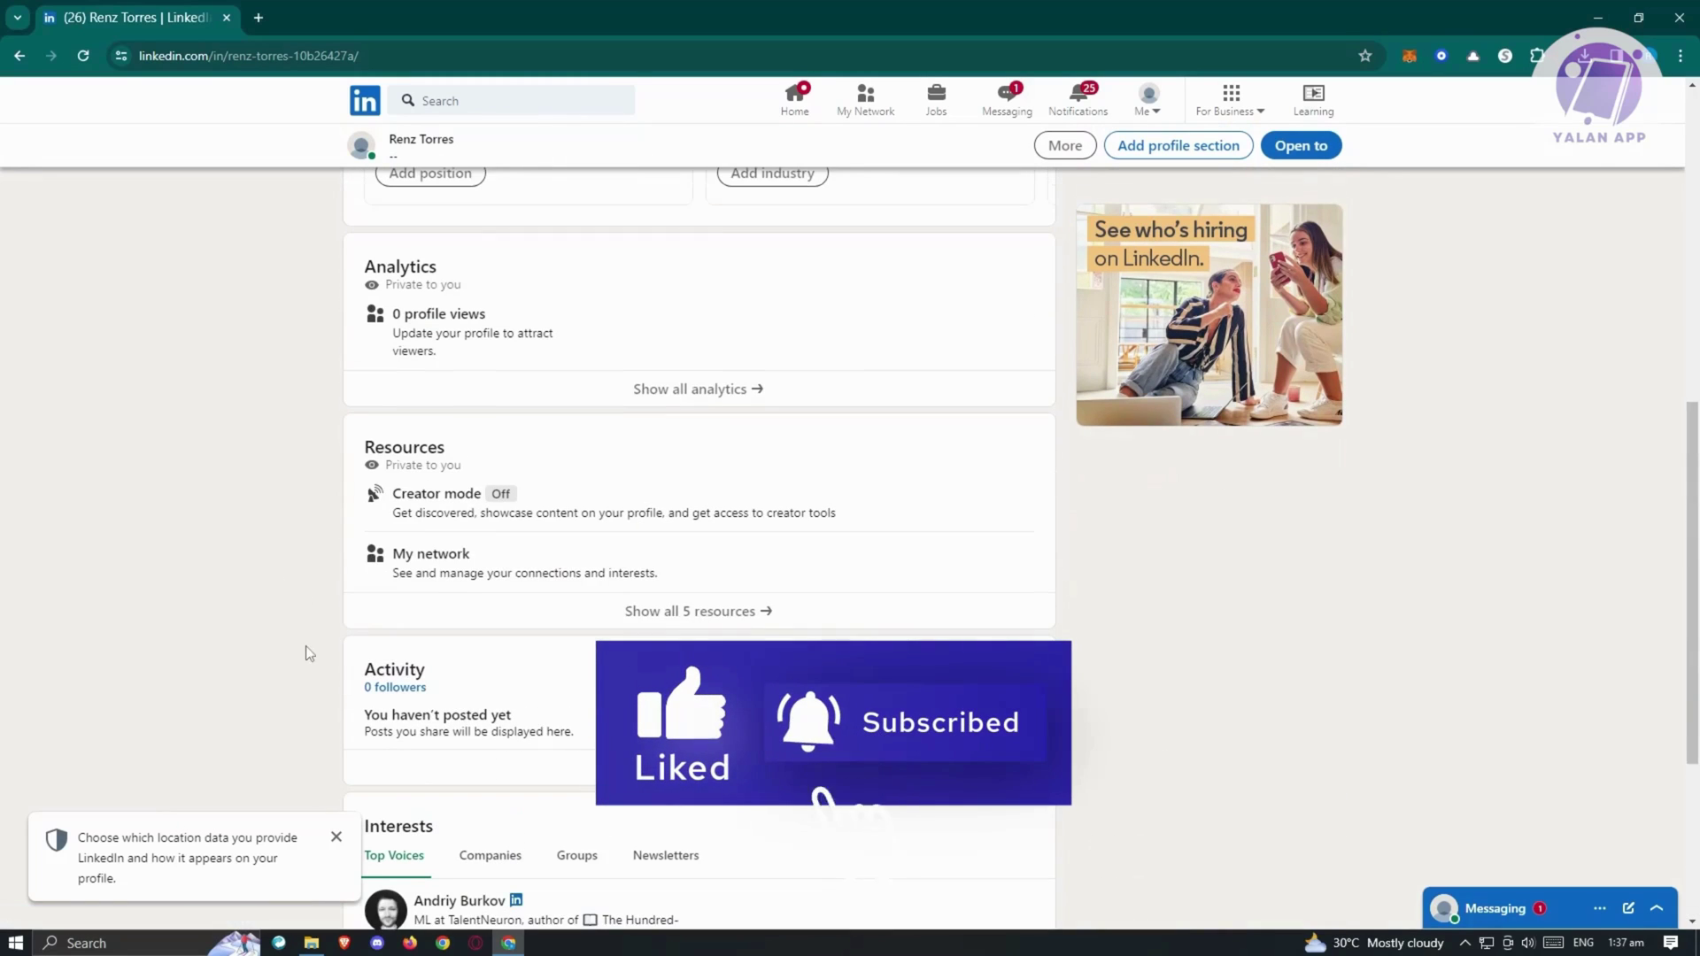
{"action": "scroll", "coordinate": [517, 481], "scroll_direction": "up", "scroll_amount": 6}
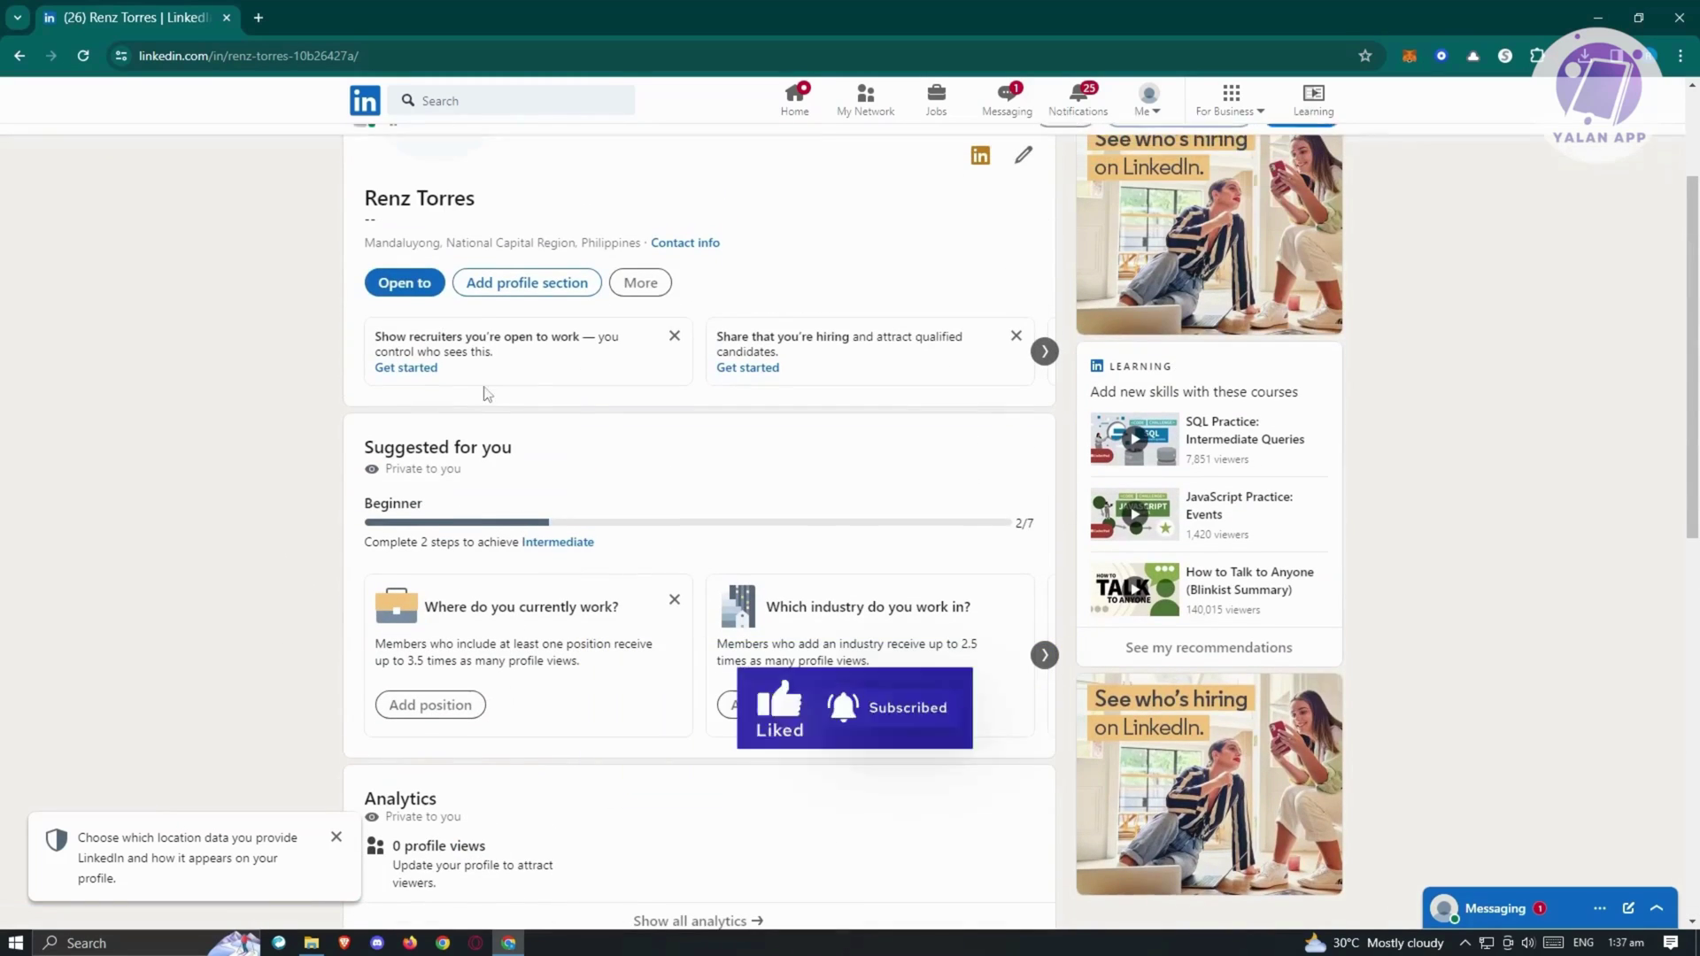
{"action": "scroll", "coordinate": [641, 588], "scroll_direction": "up", "scroll_amount": 2}
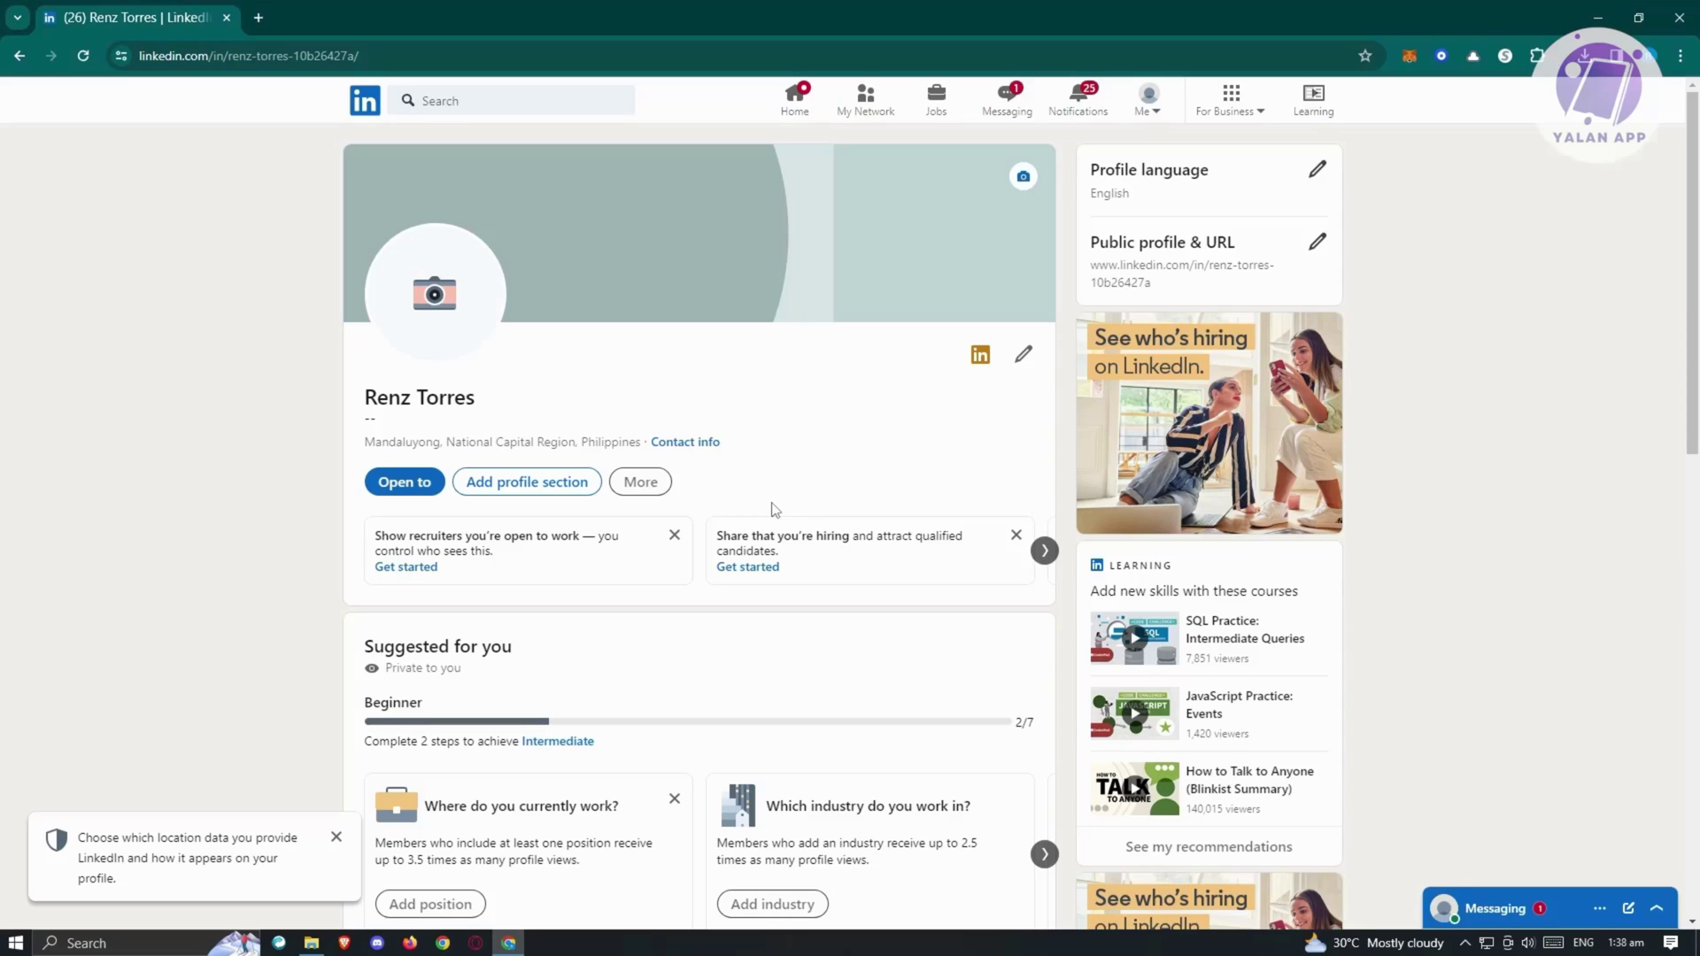
Open the Add profile section choices, browse Recommended and Additional, then show the Core sections again.
{"action": "left_click", "coordinate": [557, 484]}
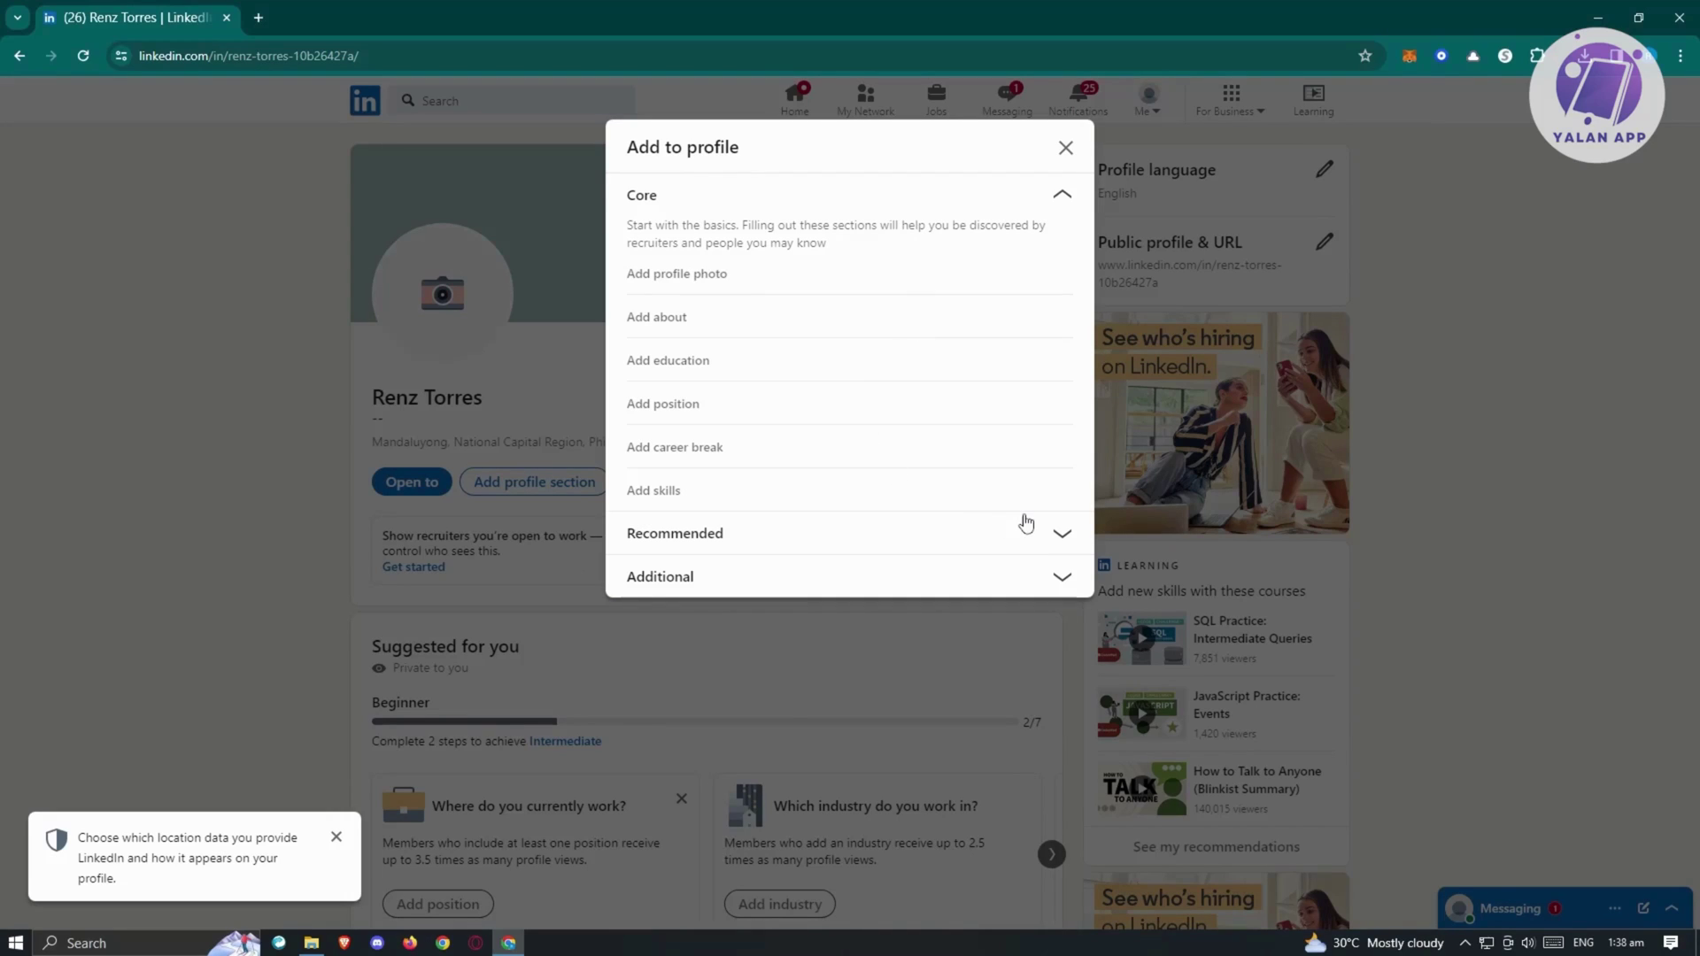
{"action": "left_click", "coordinate": [792, 544]}
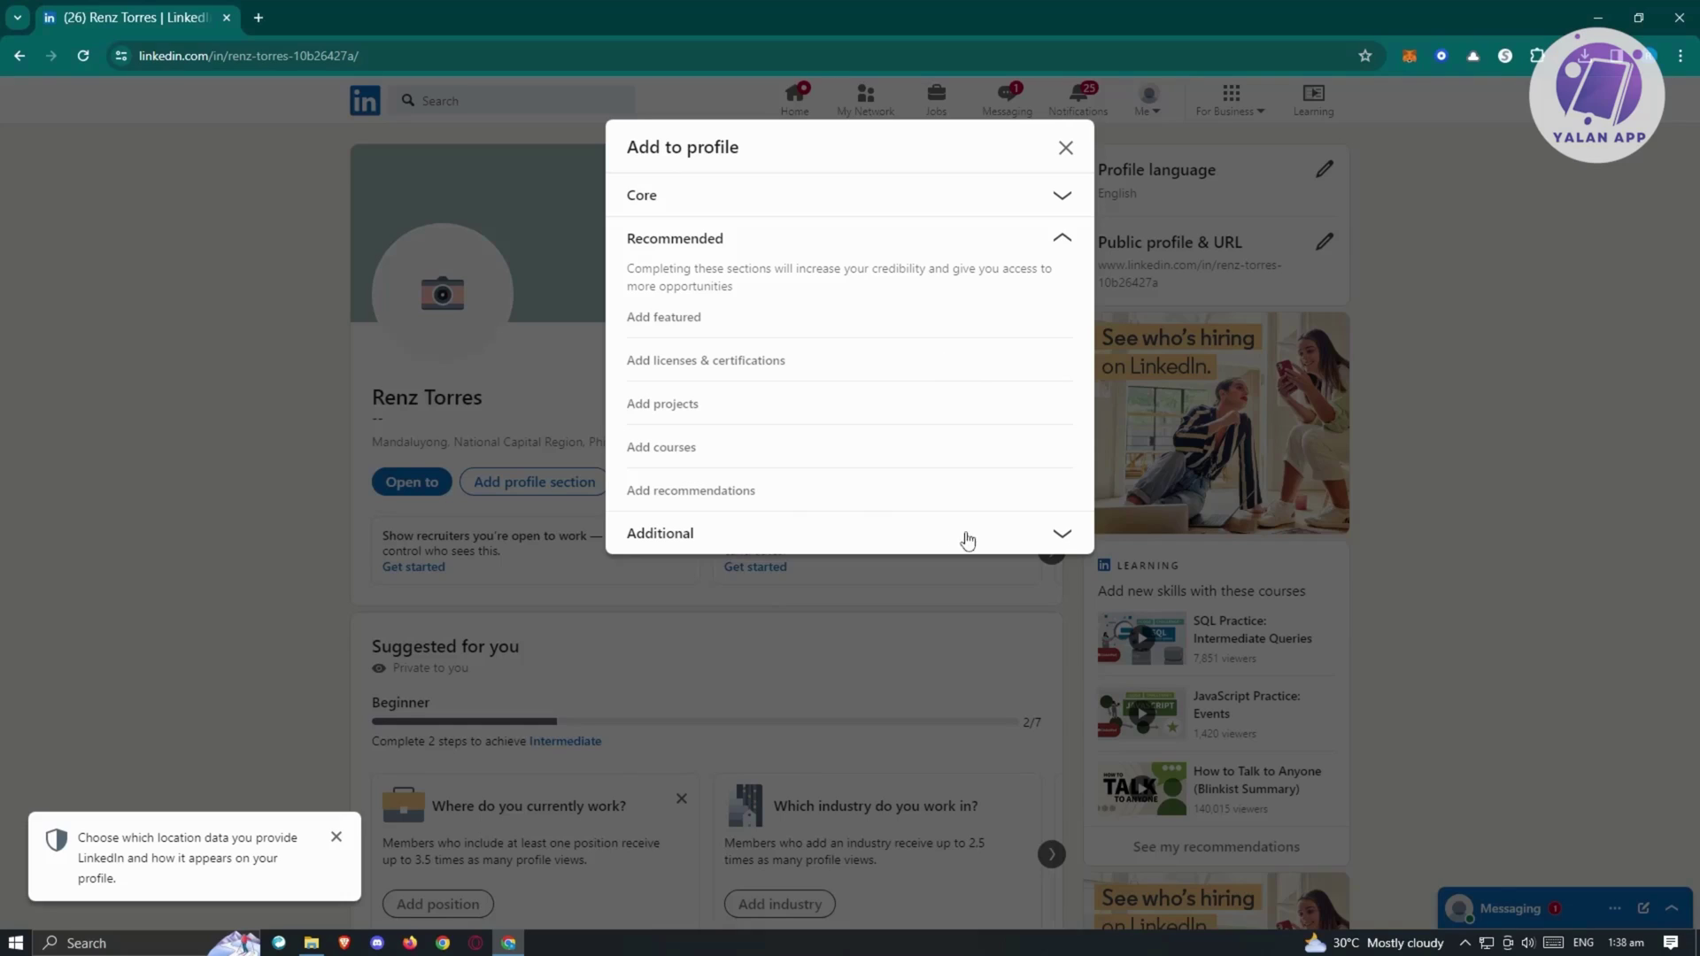
{"action": "left_click", "coordinate": [1011, 534]}
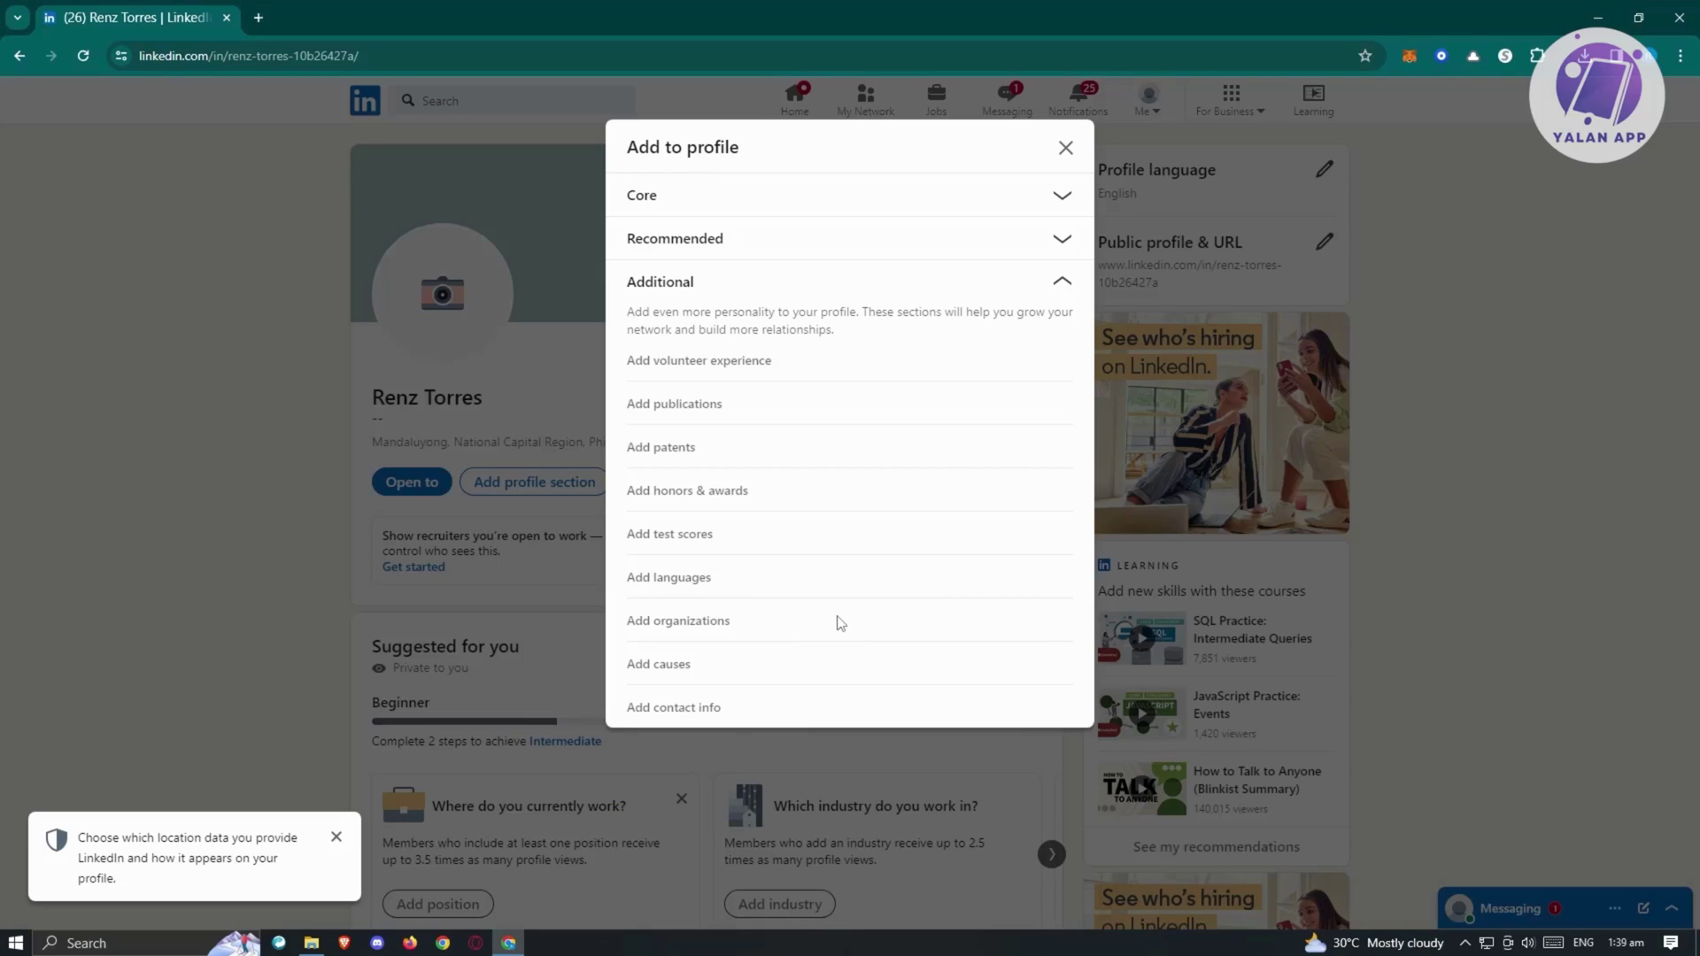
{"action": "left_click", "coordinate": [732, 195]}
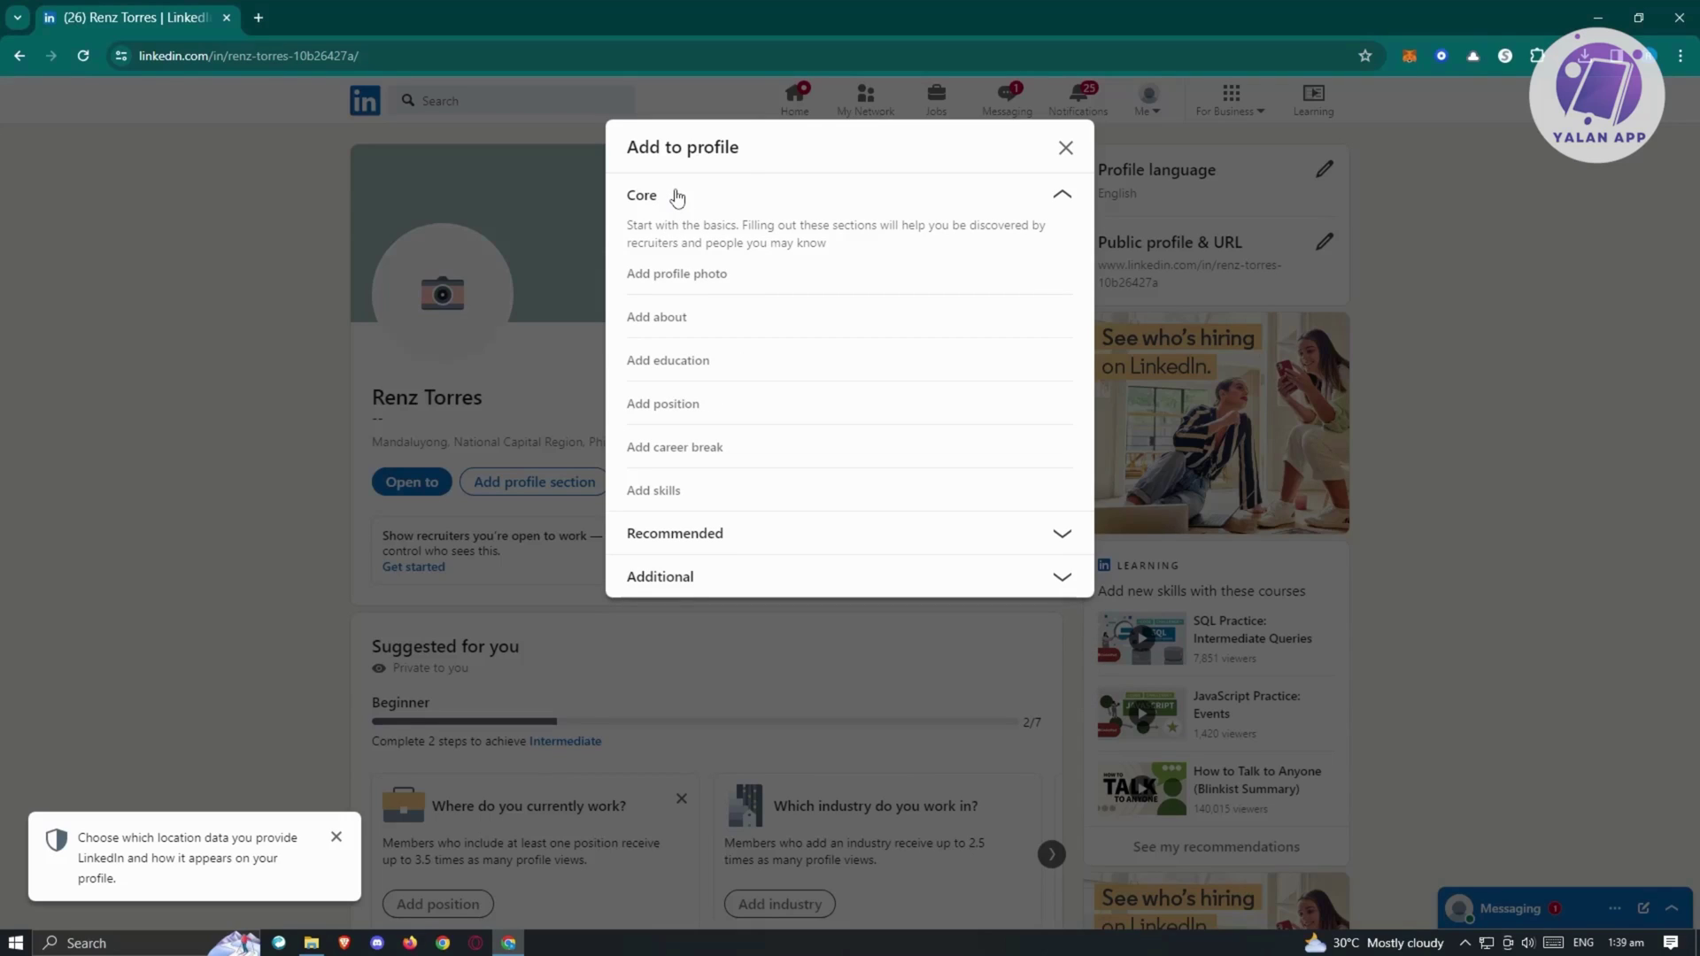
Start a new position titled Software Engineer with employment type Full-time.
{"action": "left_click", "coordinate": [681, 412]}
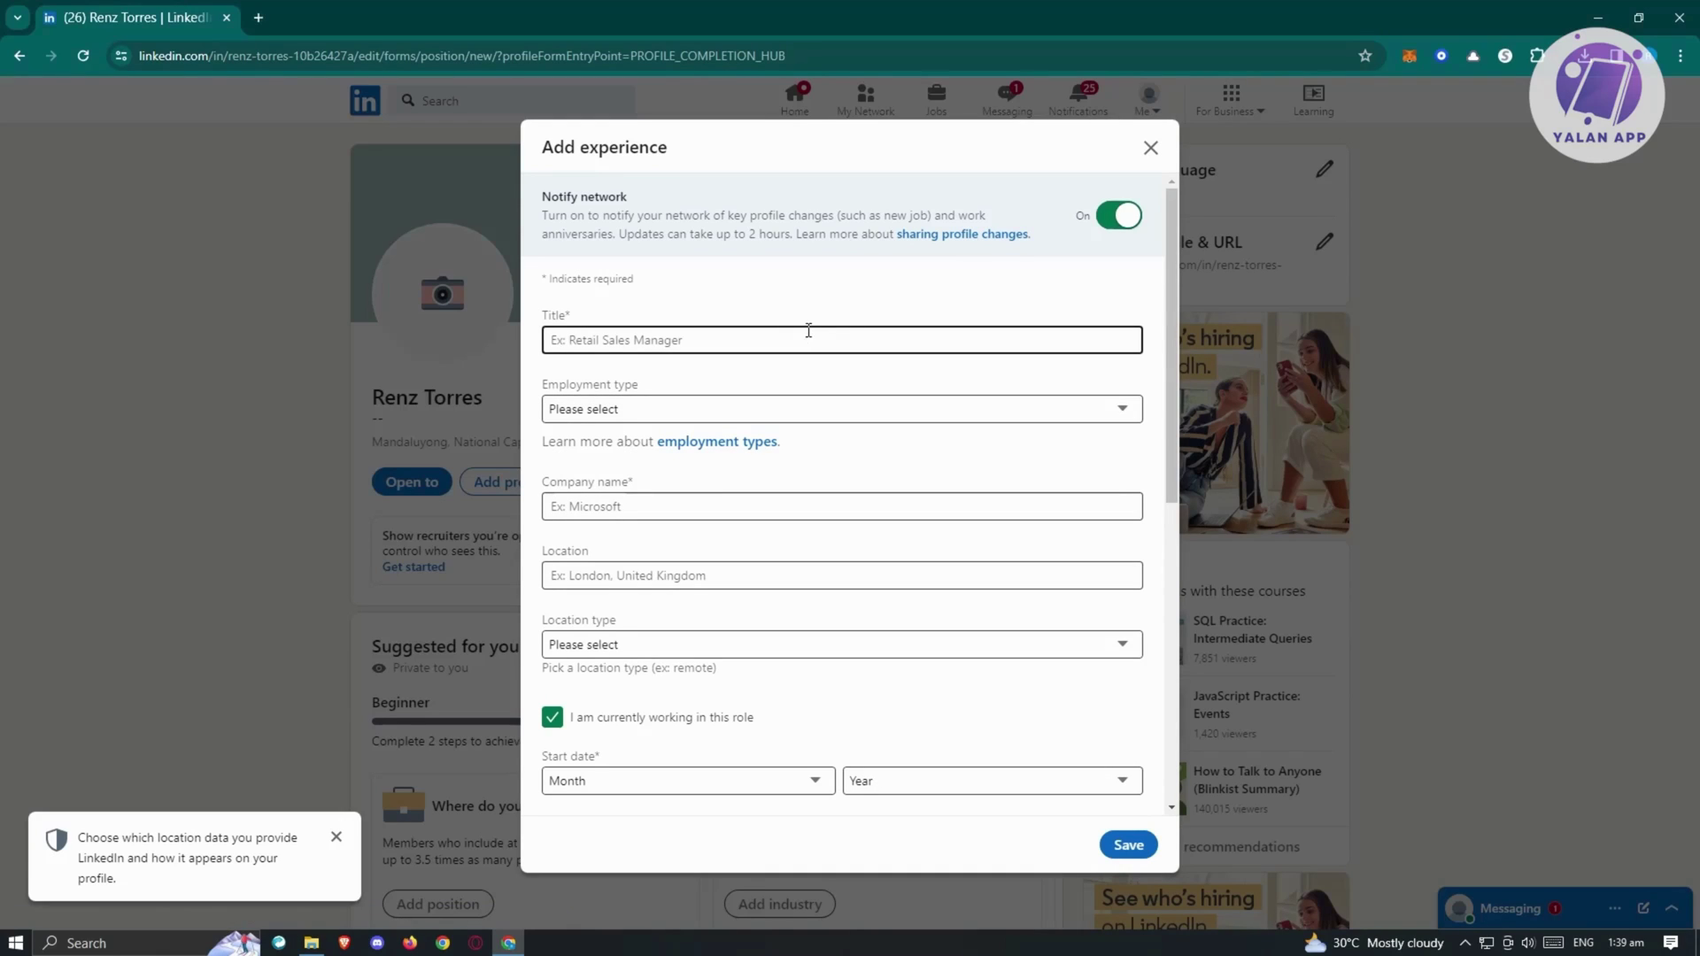
{"action": "left_click", "coordinate": [697, 341]}
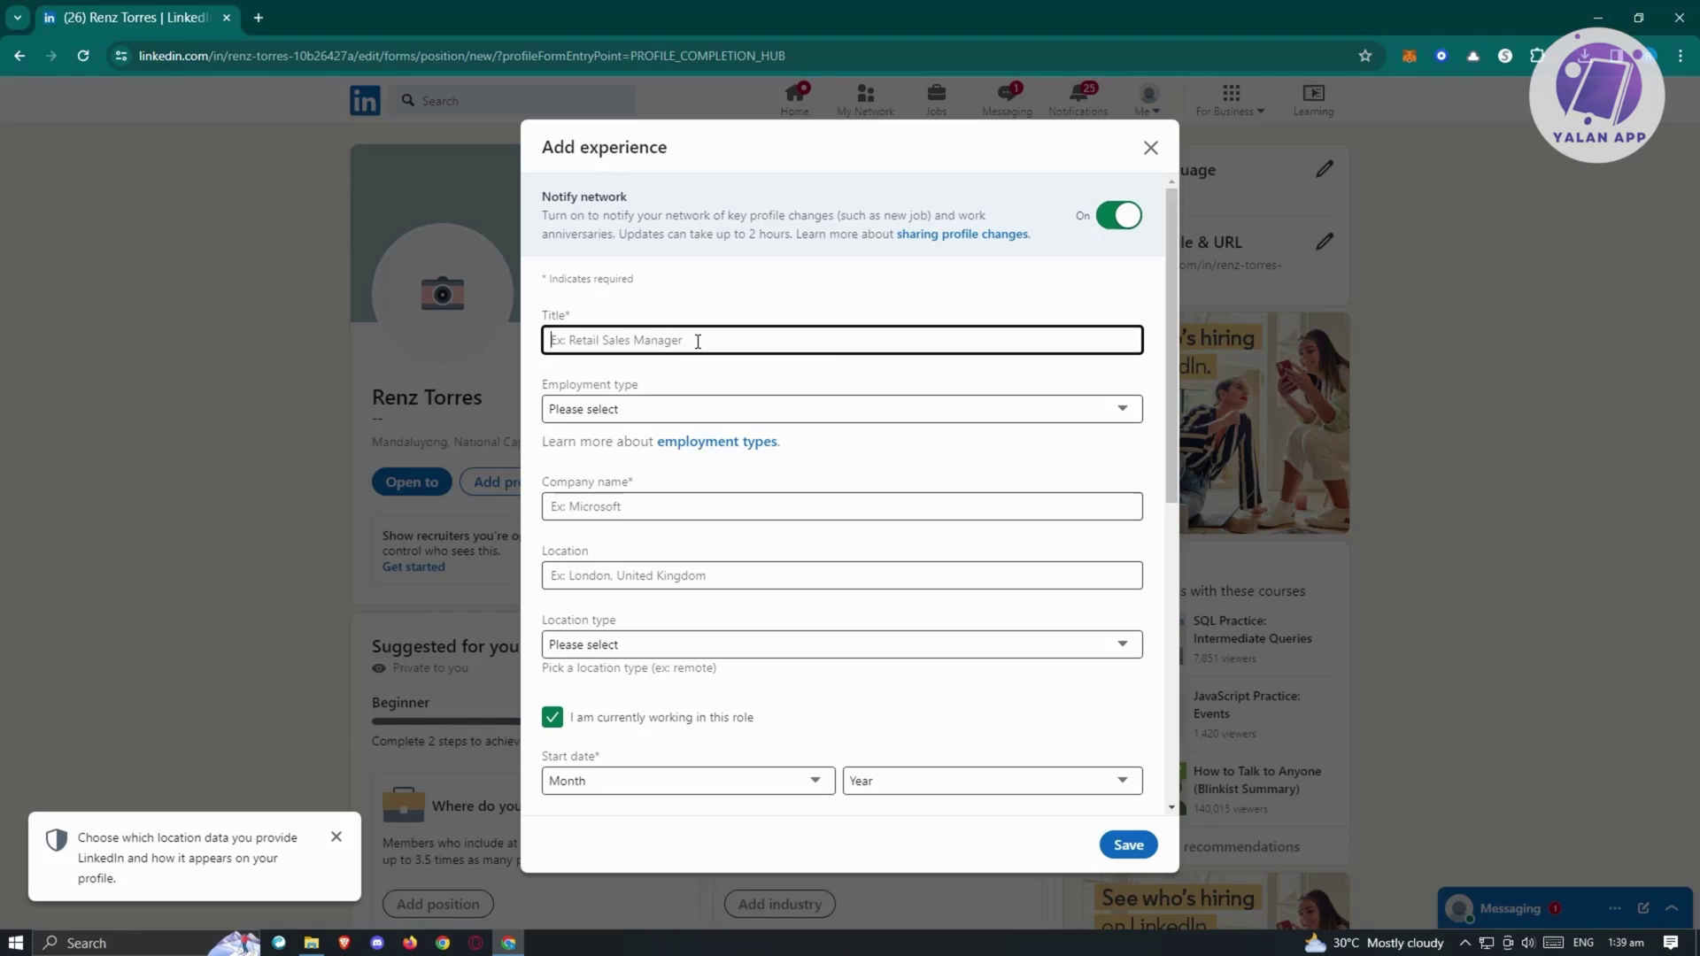
{"action": "type", "text": "soft"}
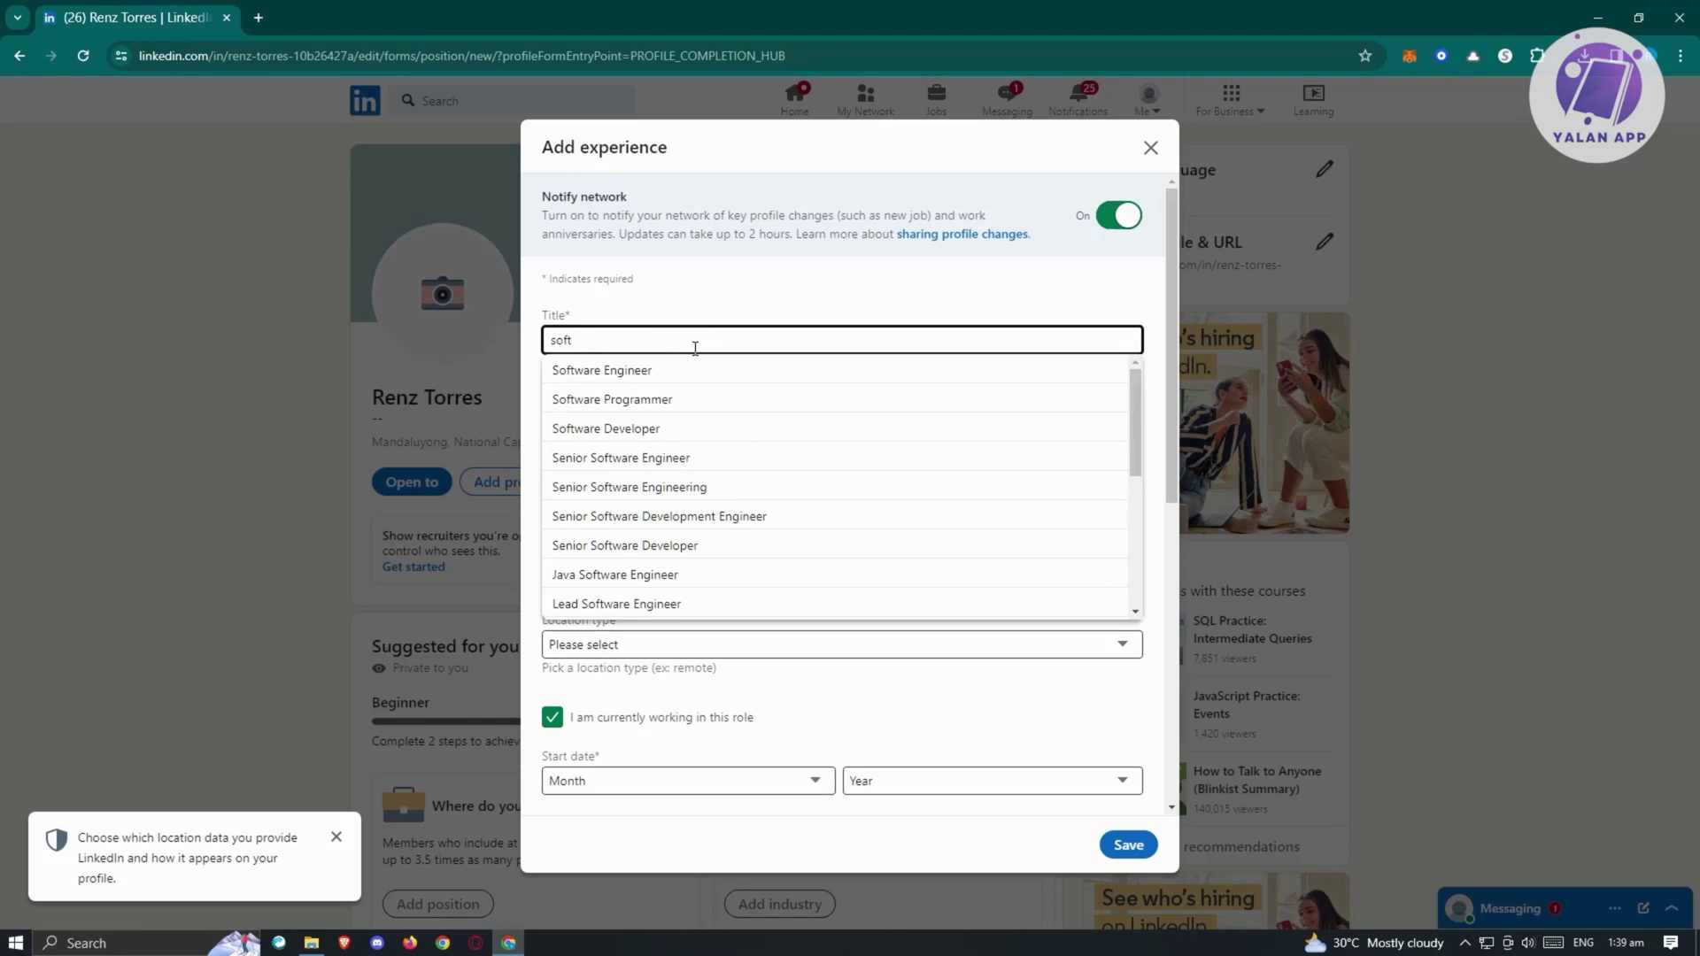
{"action": "left_click", "coordinate": [588, 372]}
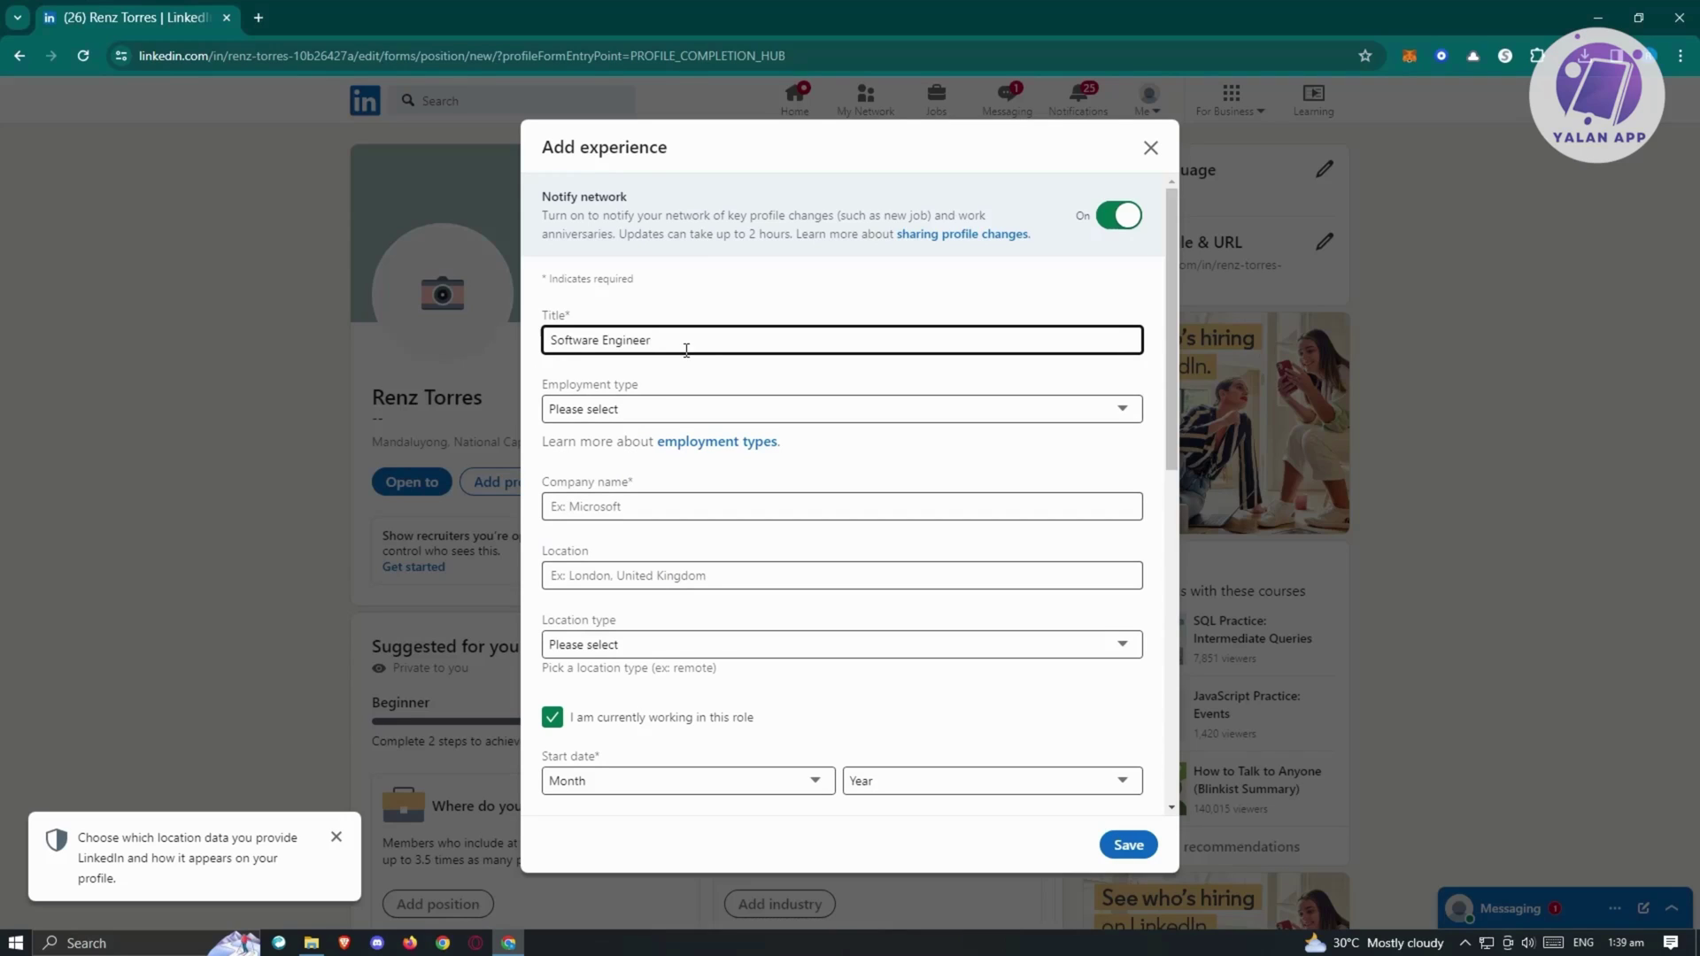
{"action": "left_click", "coordinate": [670, 412]}
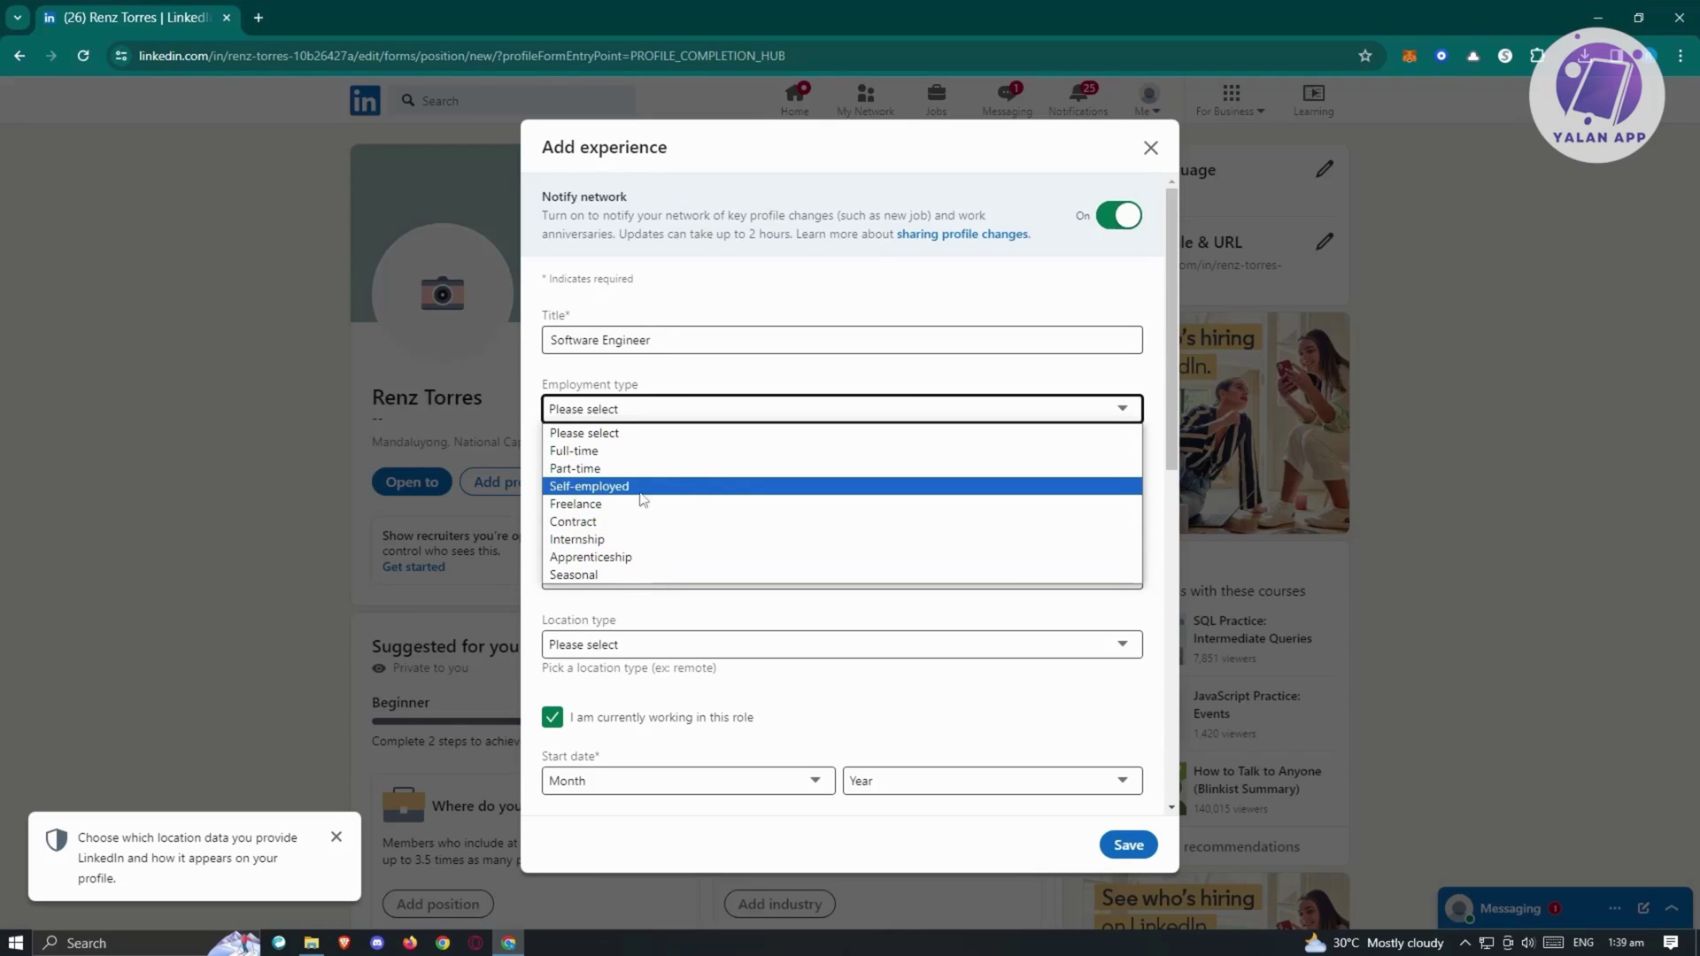
{"action": "left_click", "coordinate": [599, 452]}
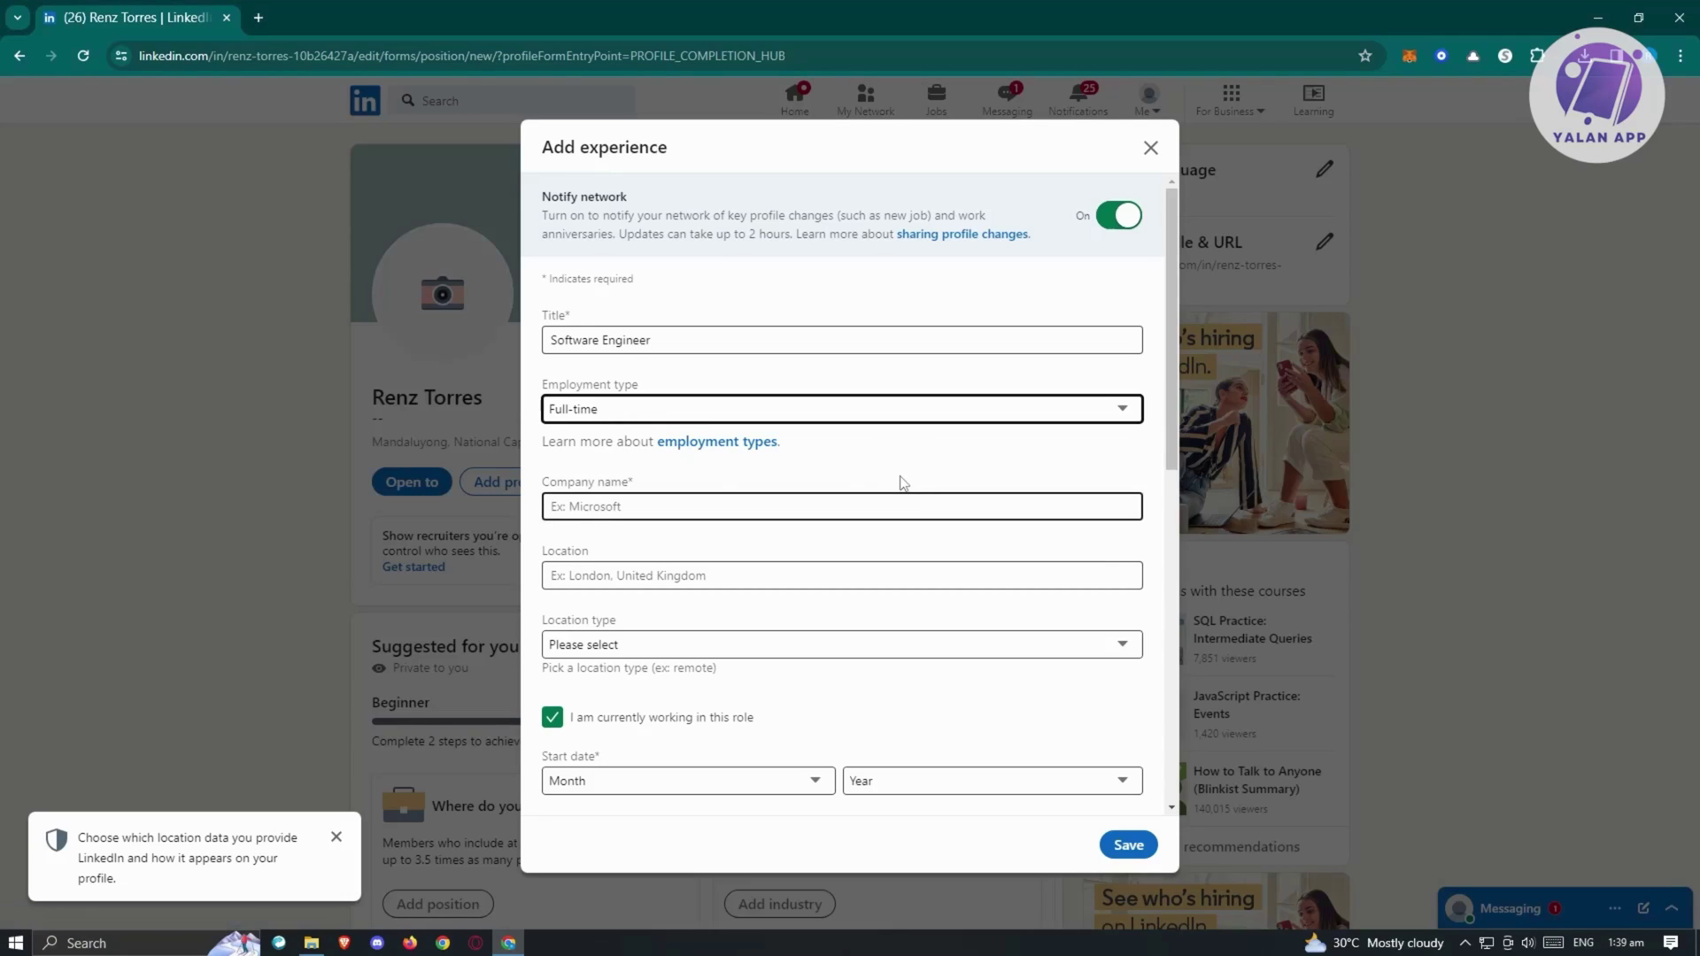
Enter 'test' as the company name, declining the suggested company match.
{"action": "left_click", "coordinate": [641, 506]}
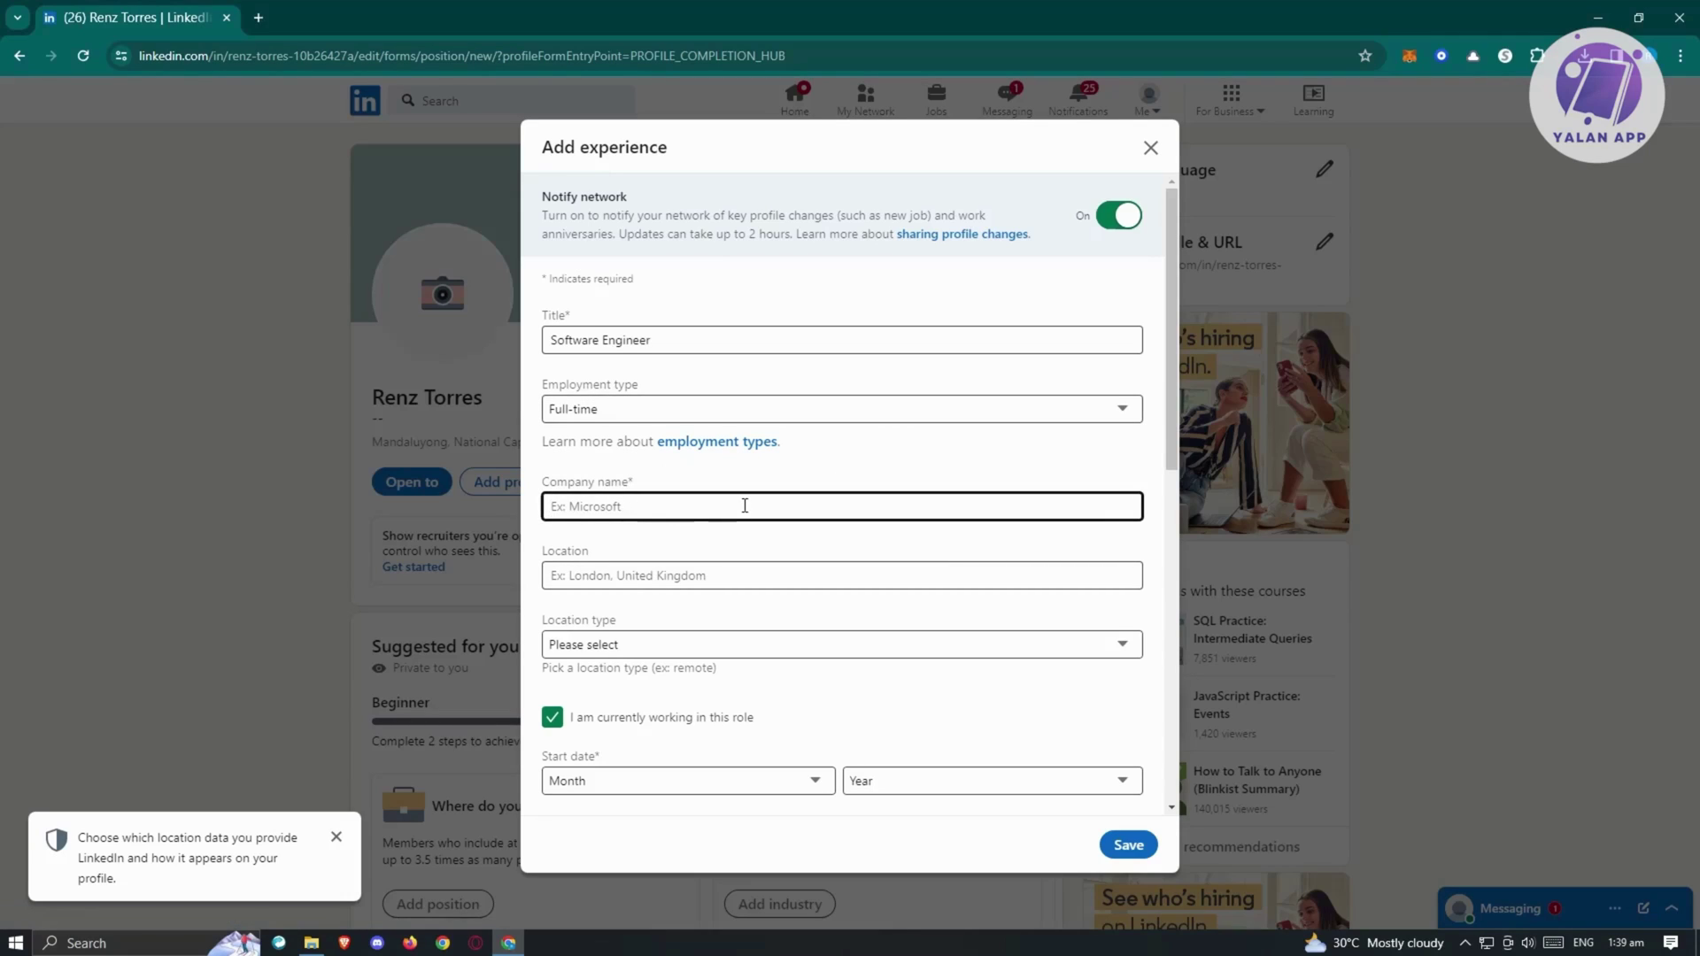
{"action": "type", "text": "test"}
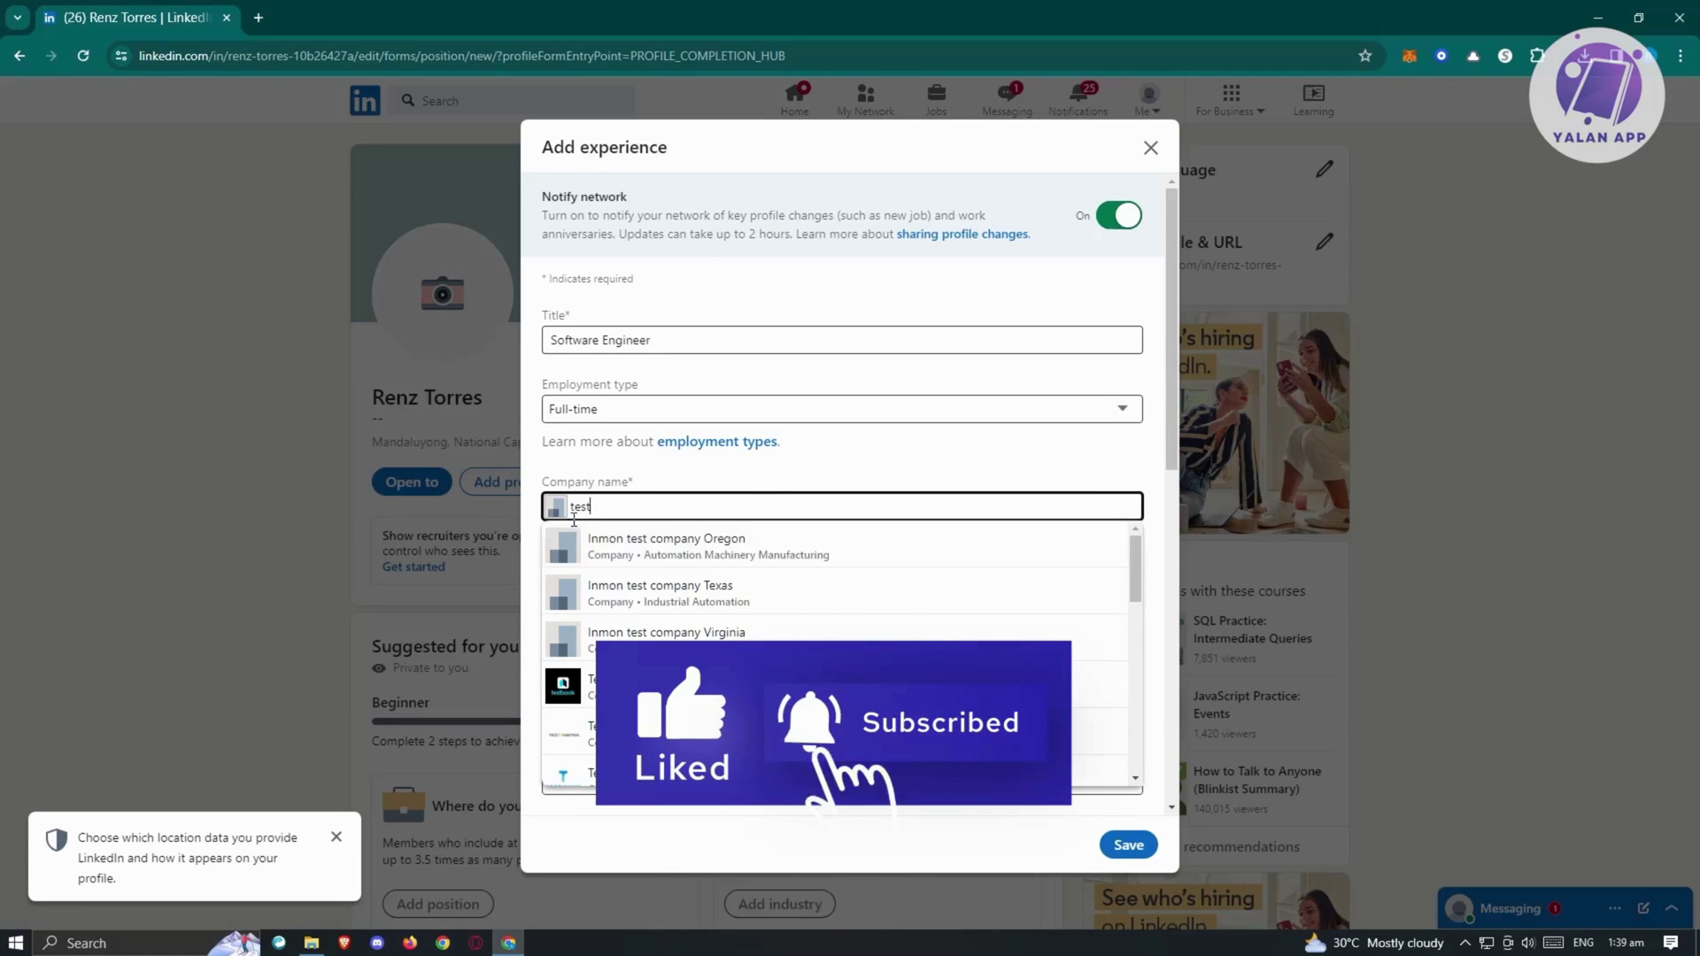
{"action": "scroll", "coordinate": [660, 602], "scroll_direction": "down", "scroll_amount": 5}
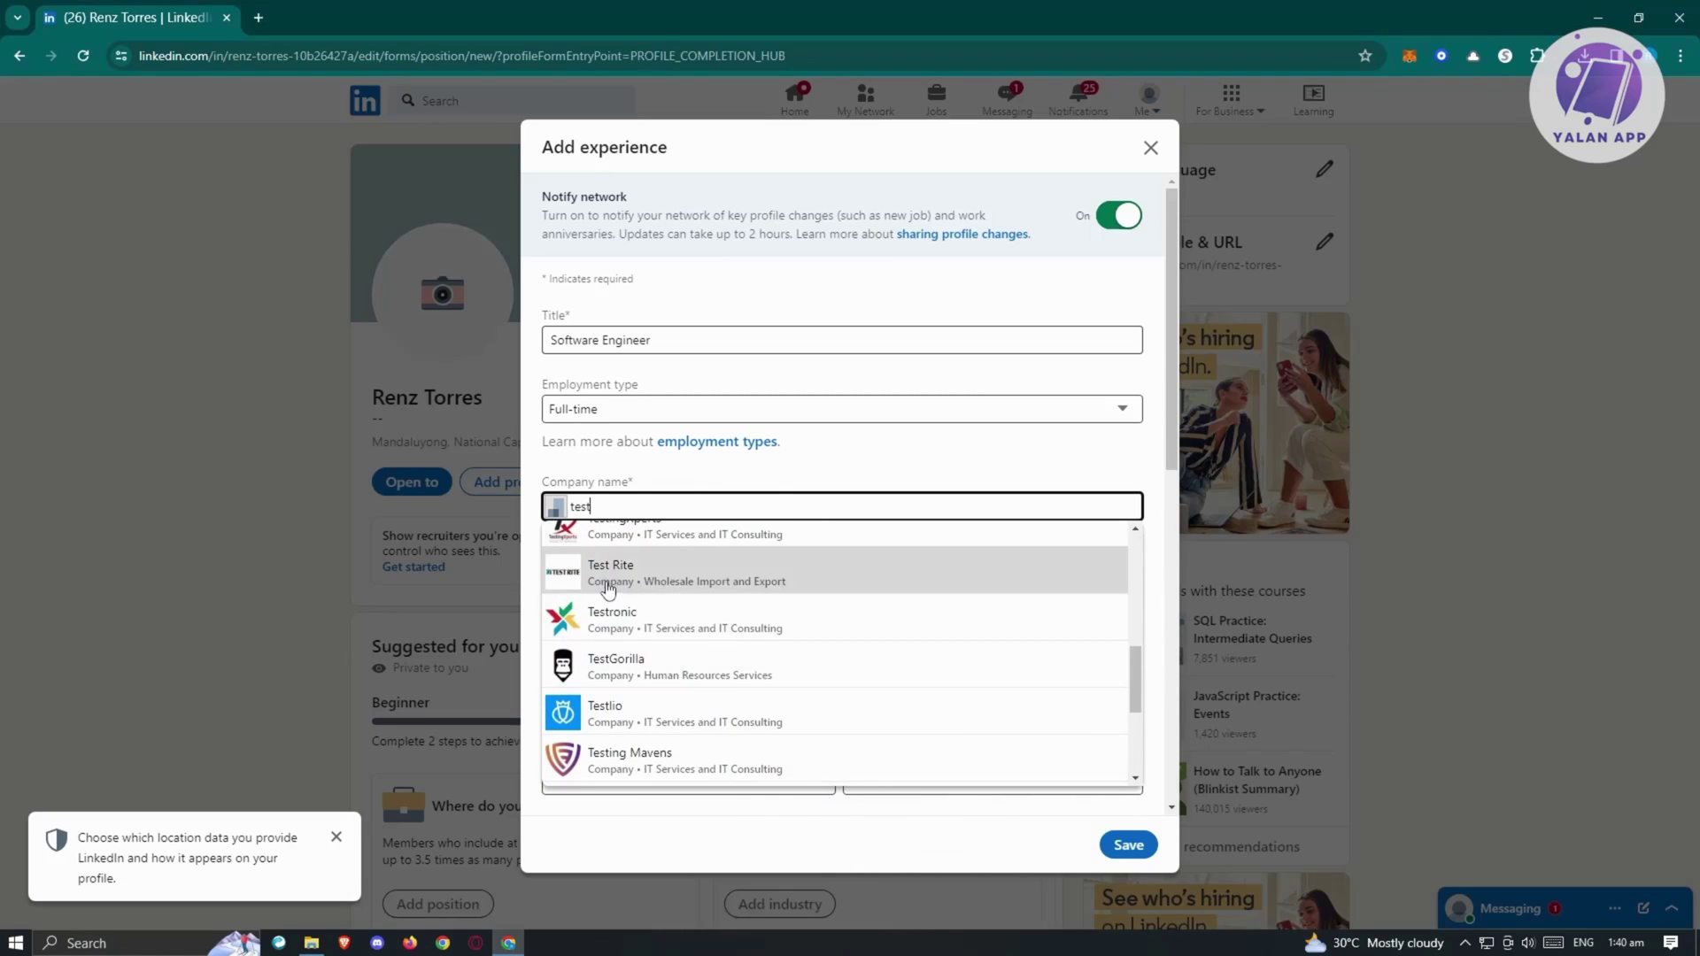
{"action": "left_click", "coordinate": [1028, 463]}
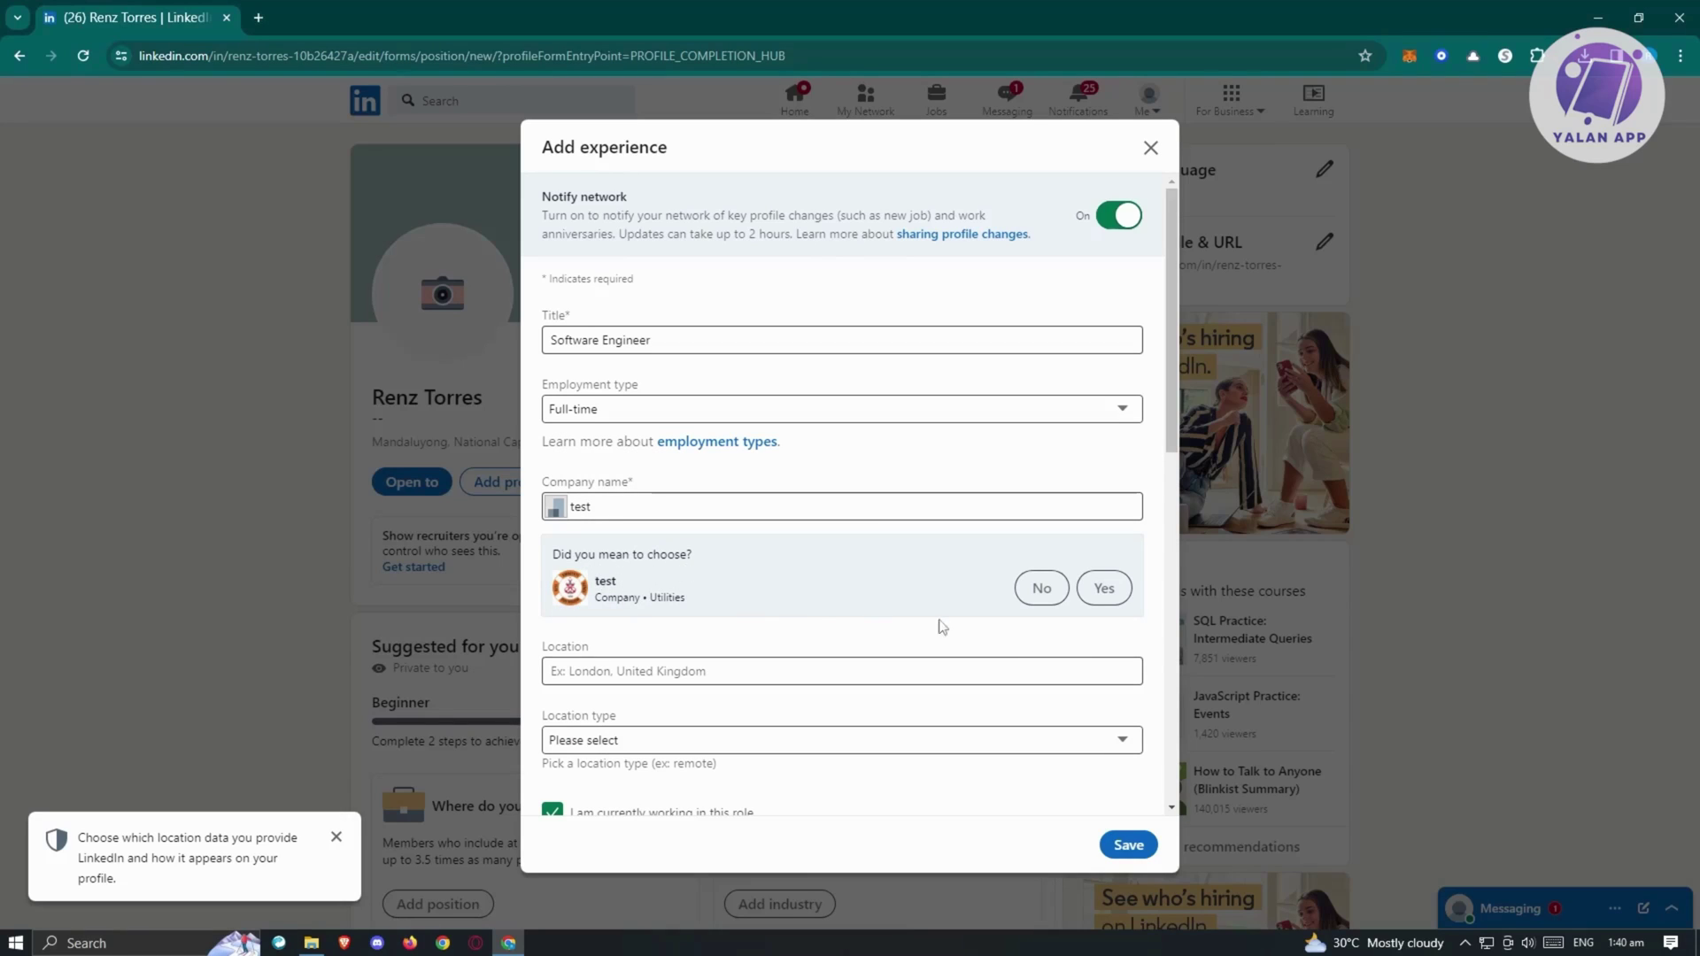
{"action": "left_click", "coordinate": [1052, 598]}
{"action": "left_click", "coordinate": [665, 513]}
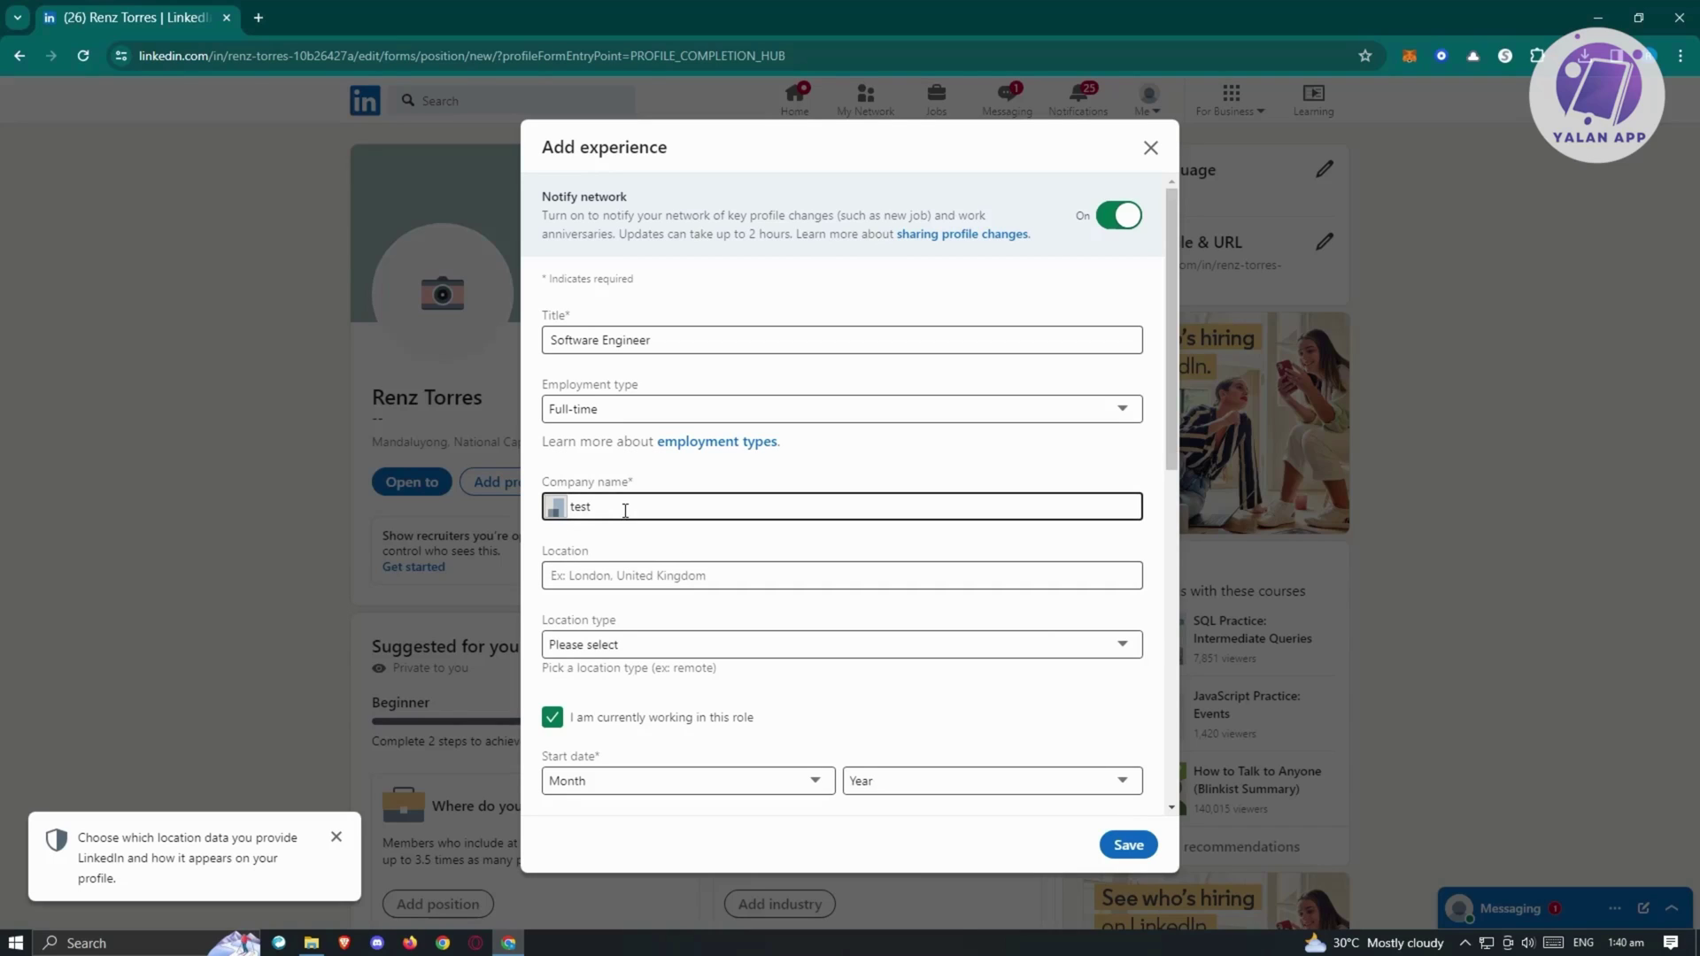
{"action": "double_click", "coordinate": [626, 509]}
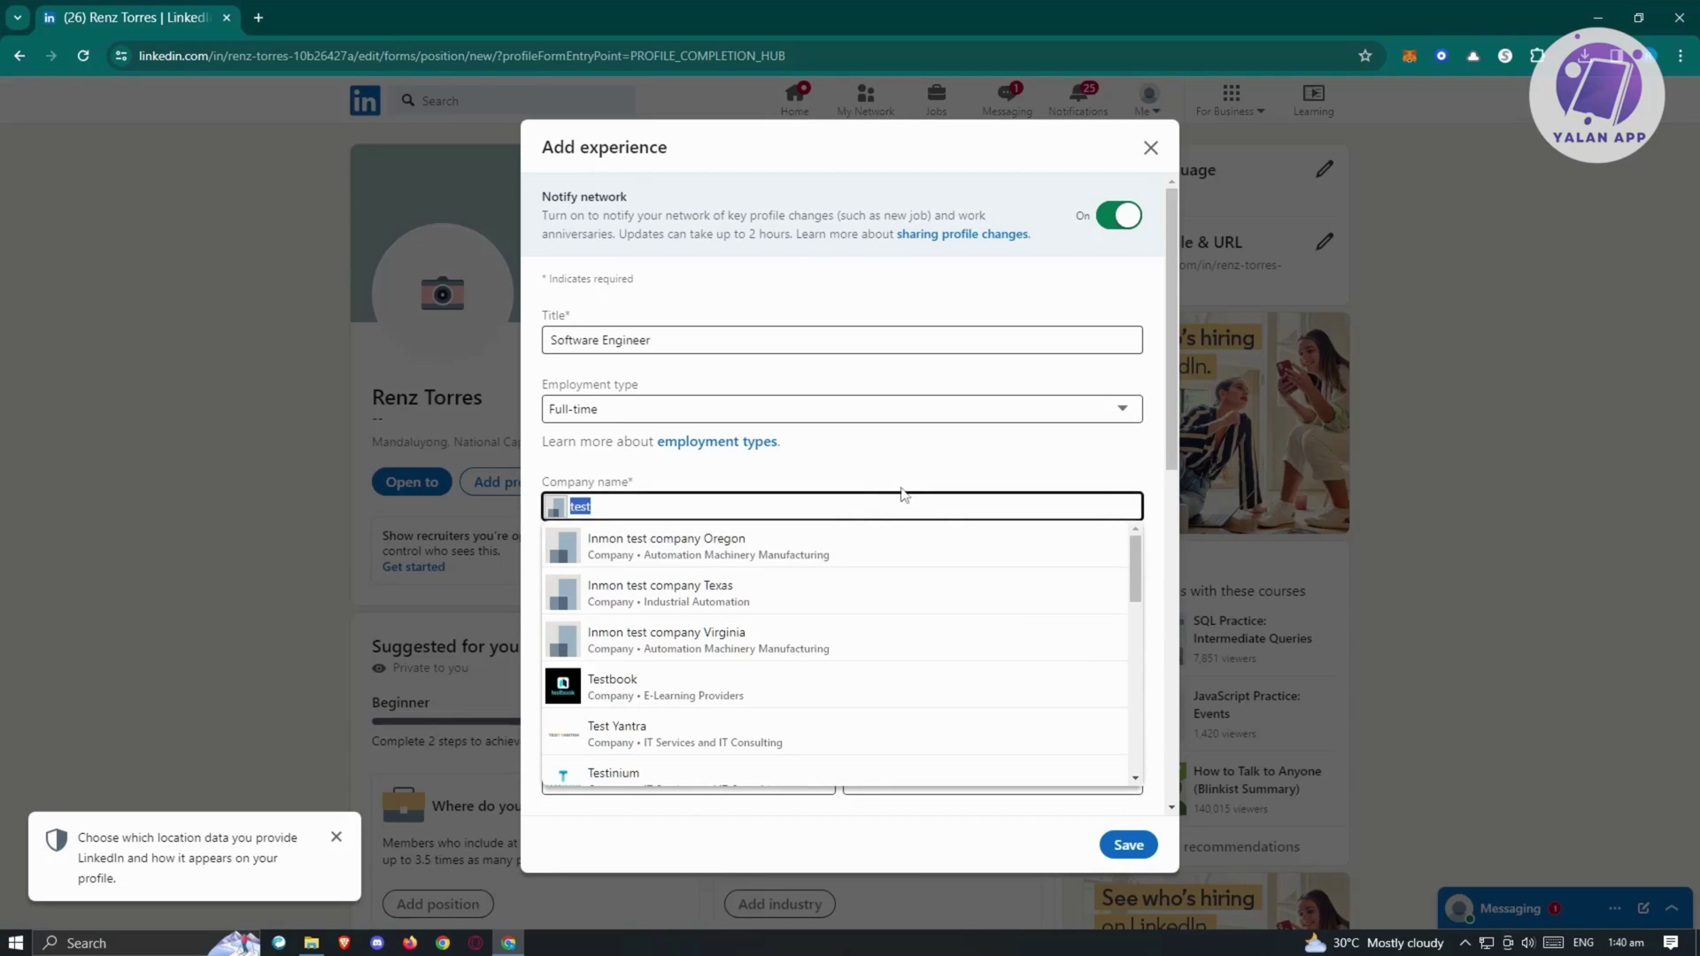
{"action": "key", "text": "Escape"}
{"action": "left_click", "coordinate": [1040, 590]}
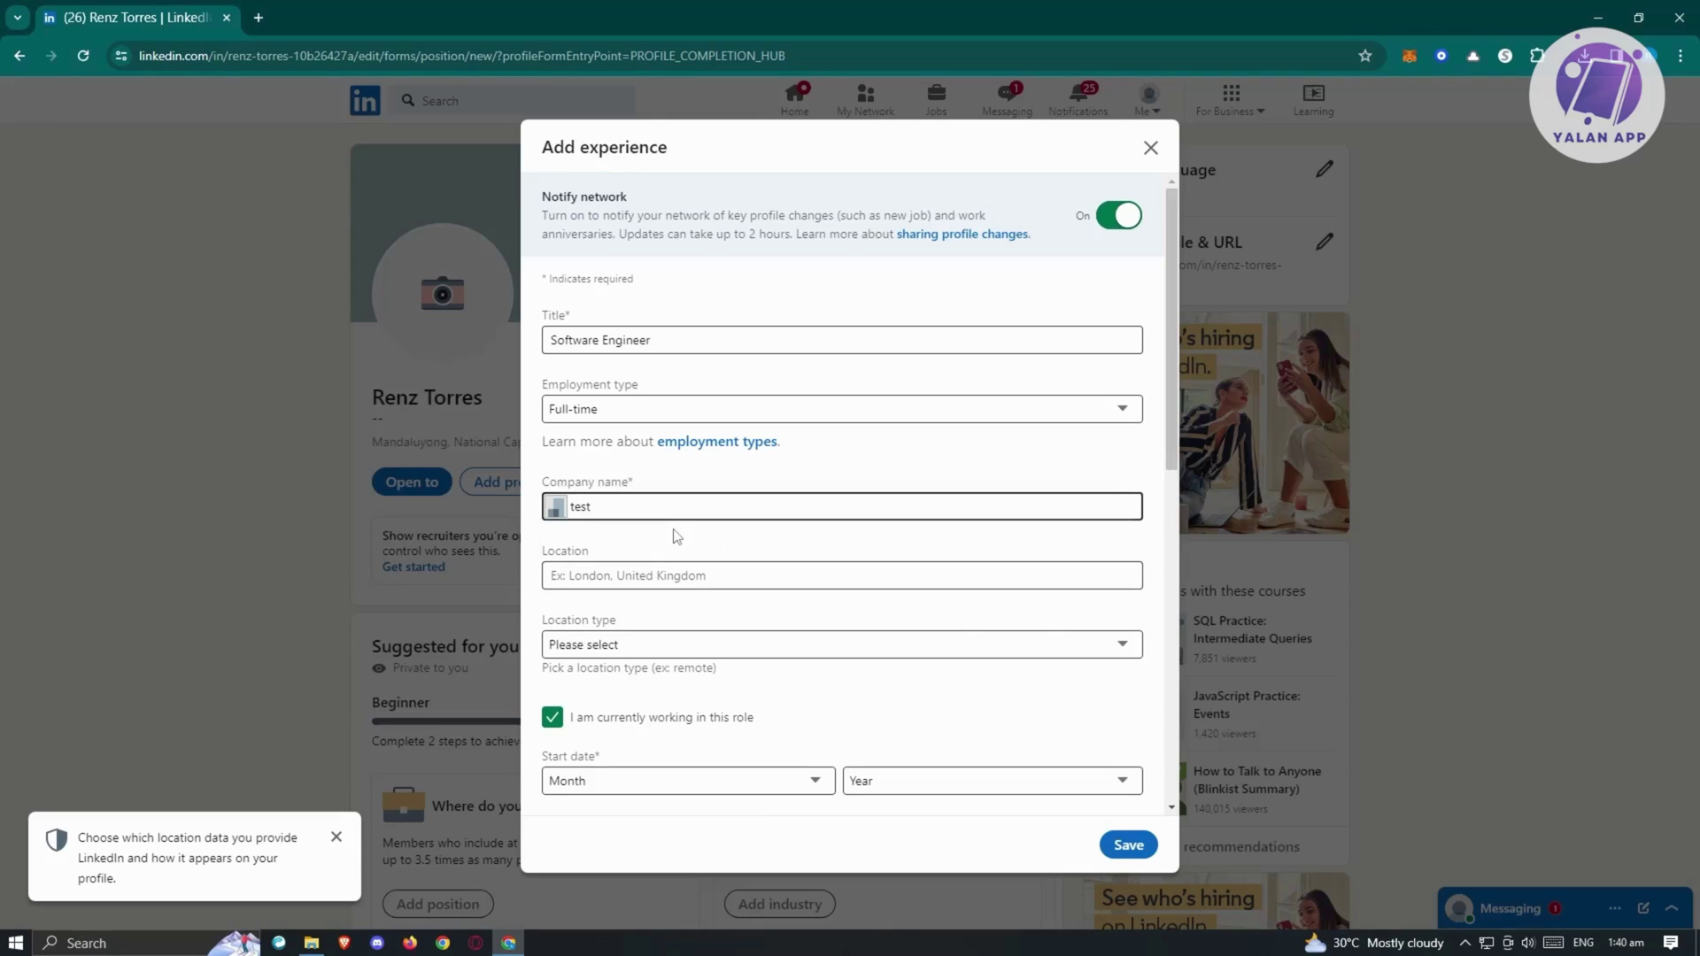
Set the location to Manila, National Capital Region, Philippines.
{"action": "scroll", "coordinate": [762, 569], "scroll_direction": "down", "scroll_amount": 2}
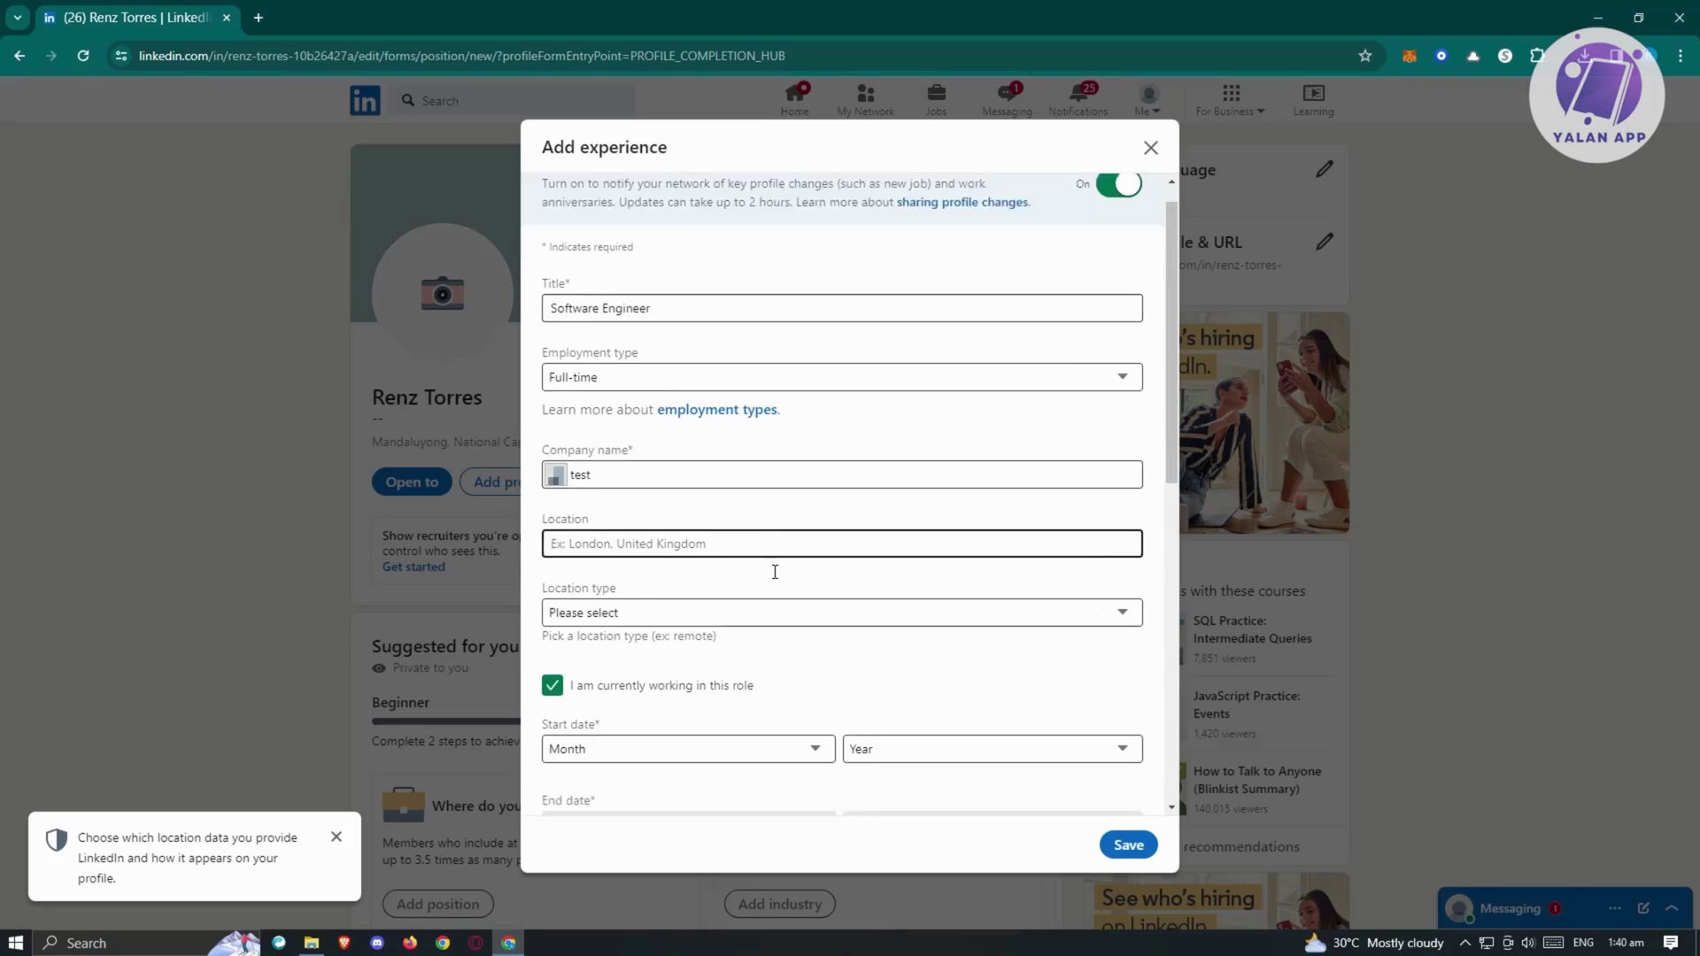
{"action": "left_click", "coordinate": [613, 404]}
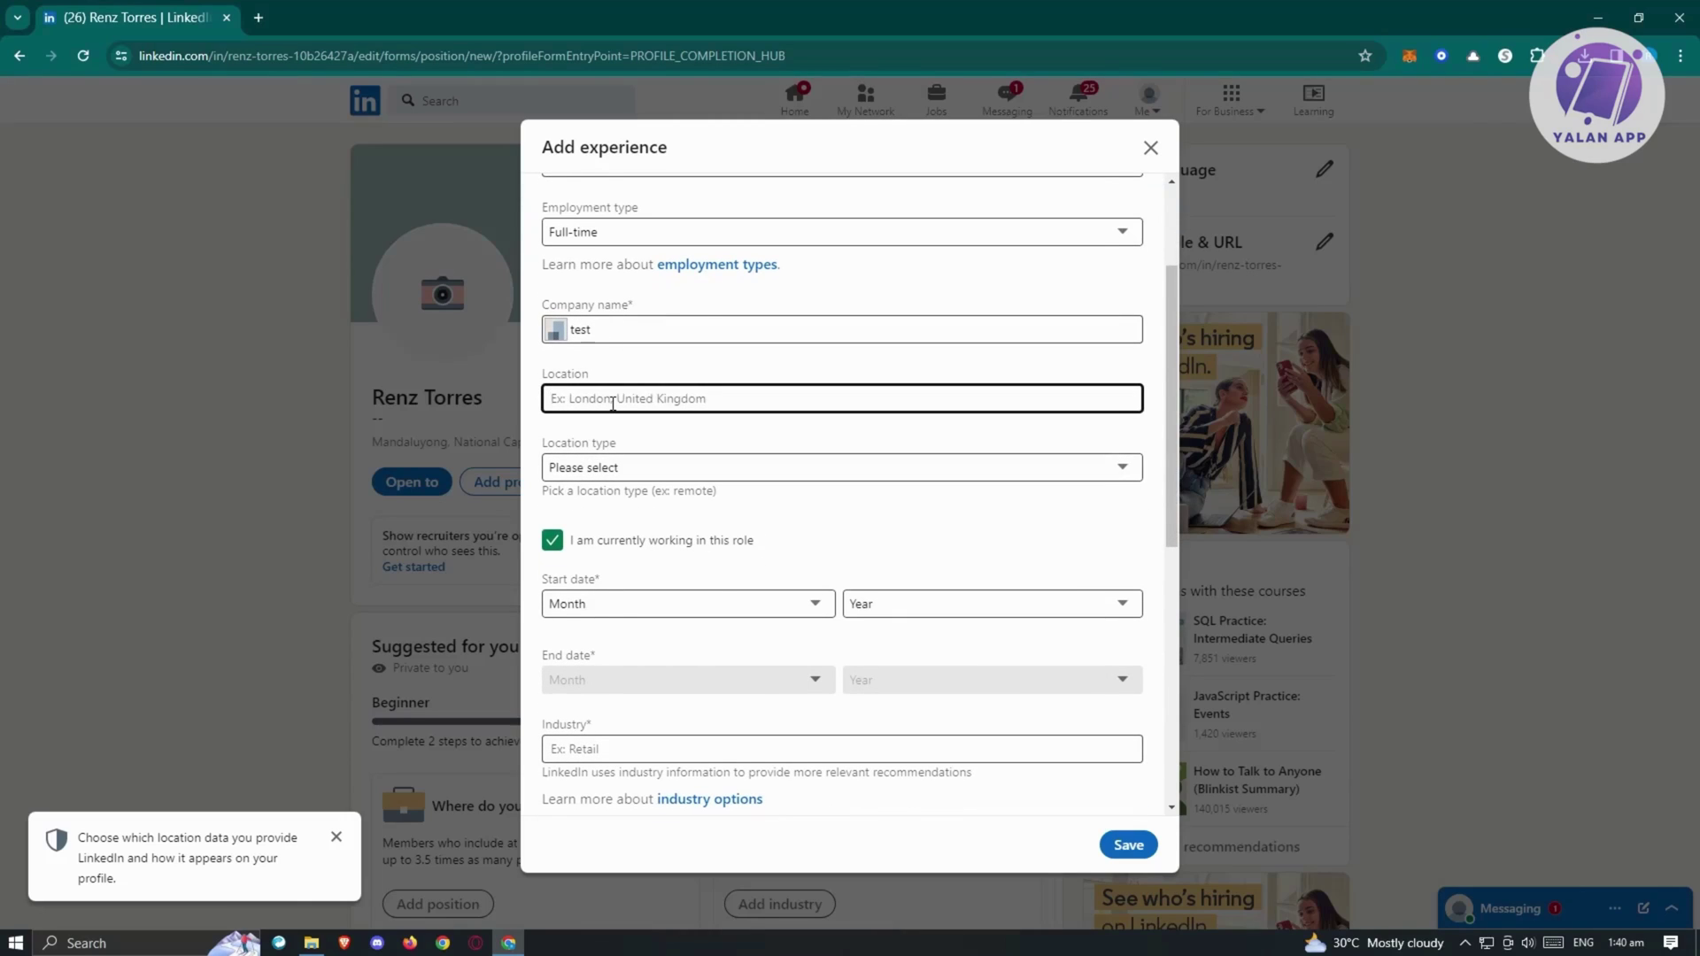
{"action": "type", "text": "manila"}
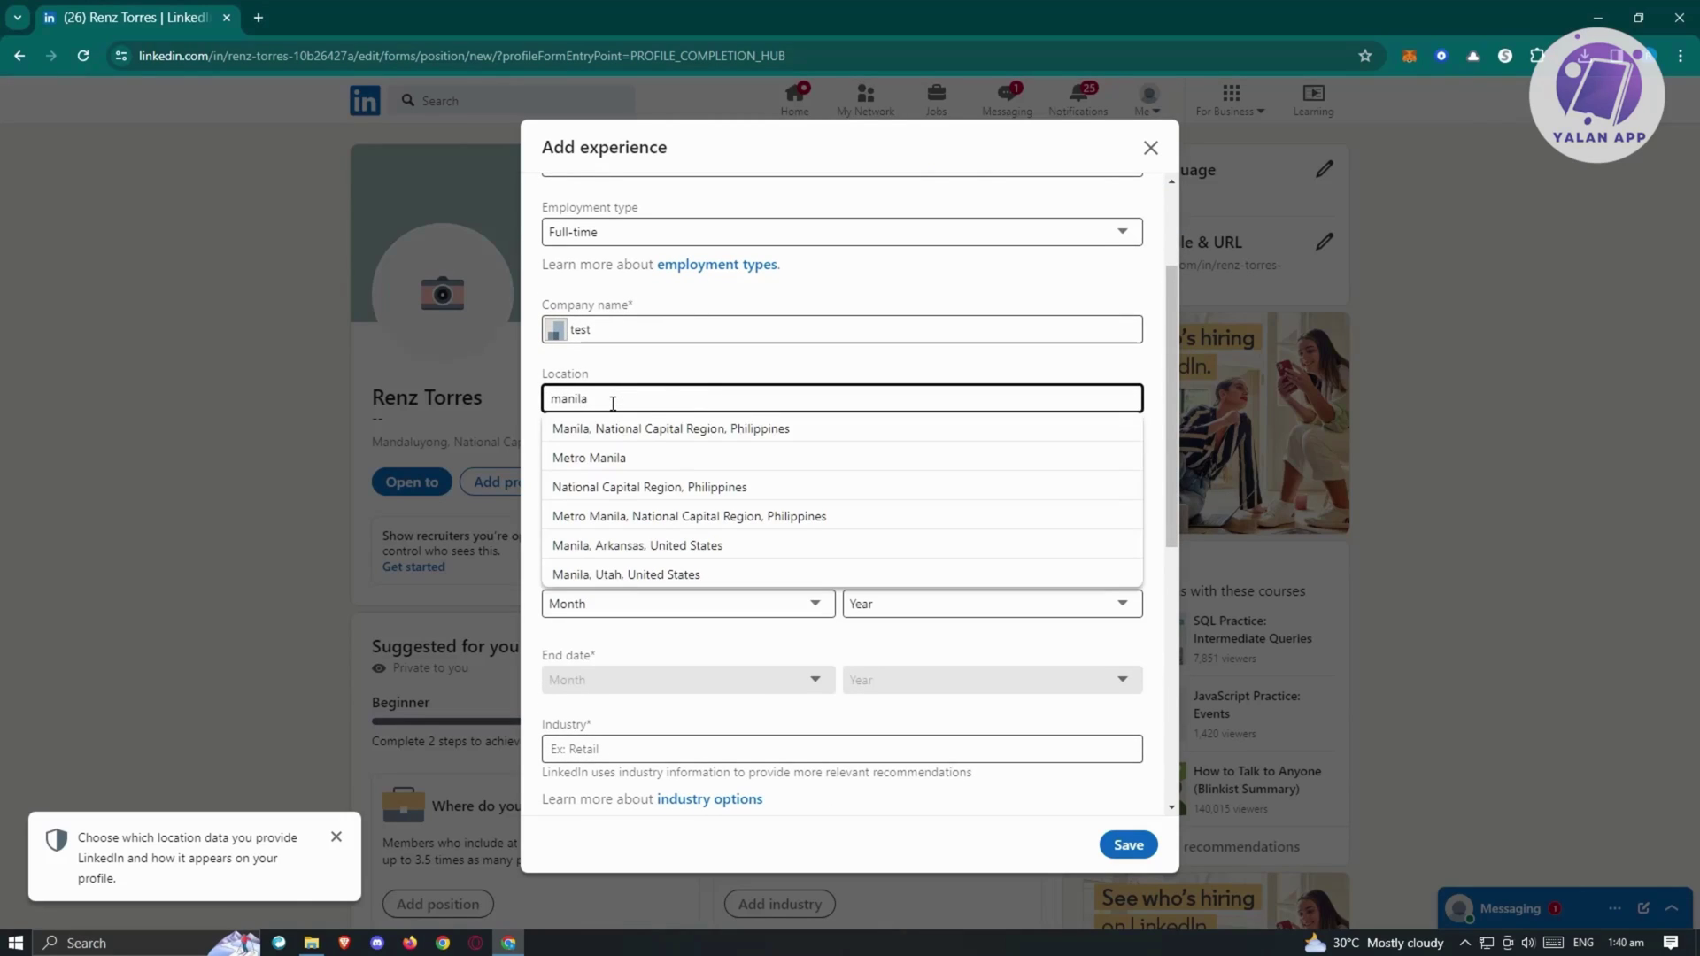
{"action": "left_click", "coordinate": [660, 428]}
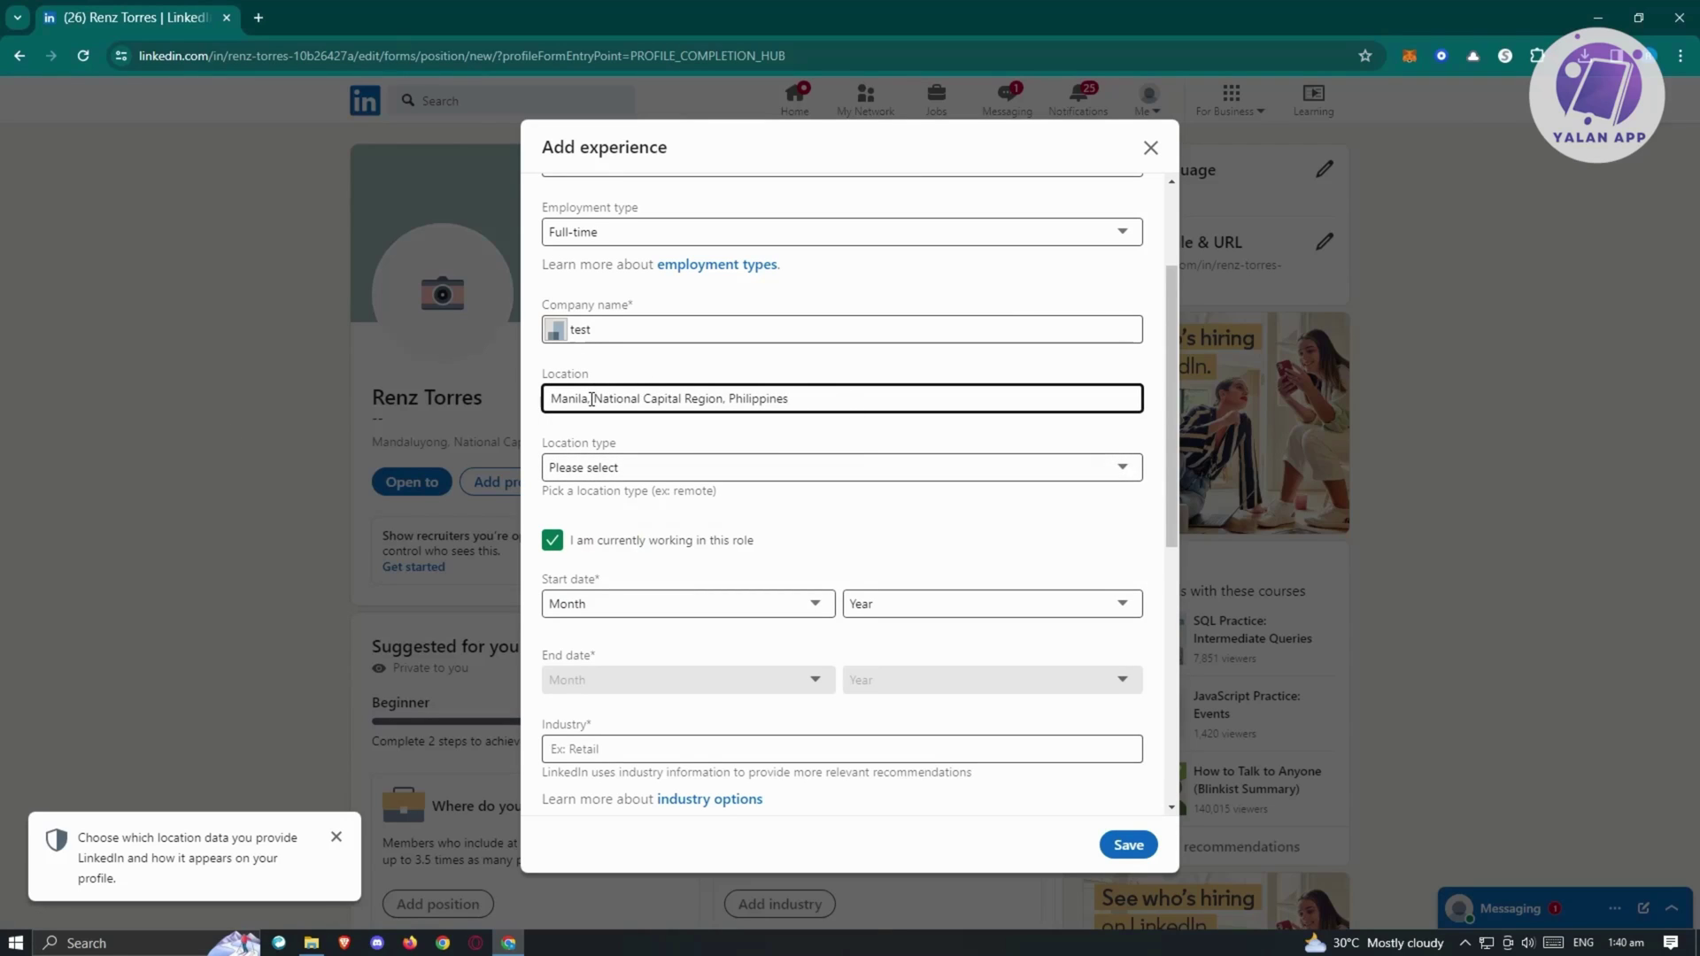
{"action": "triple_click", "coordinate": [899, 391]}
{"action": "left_click", "coordinate": [873, 429]}
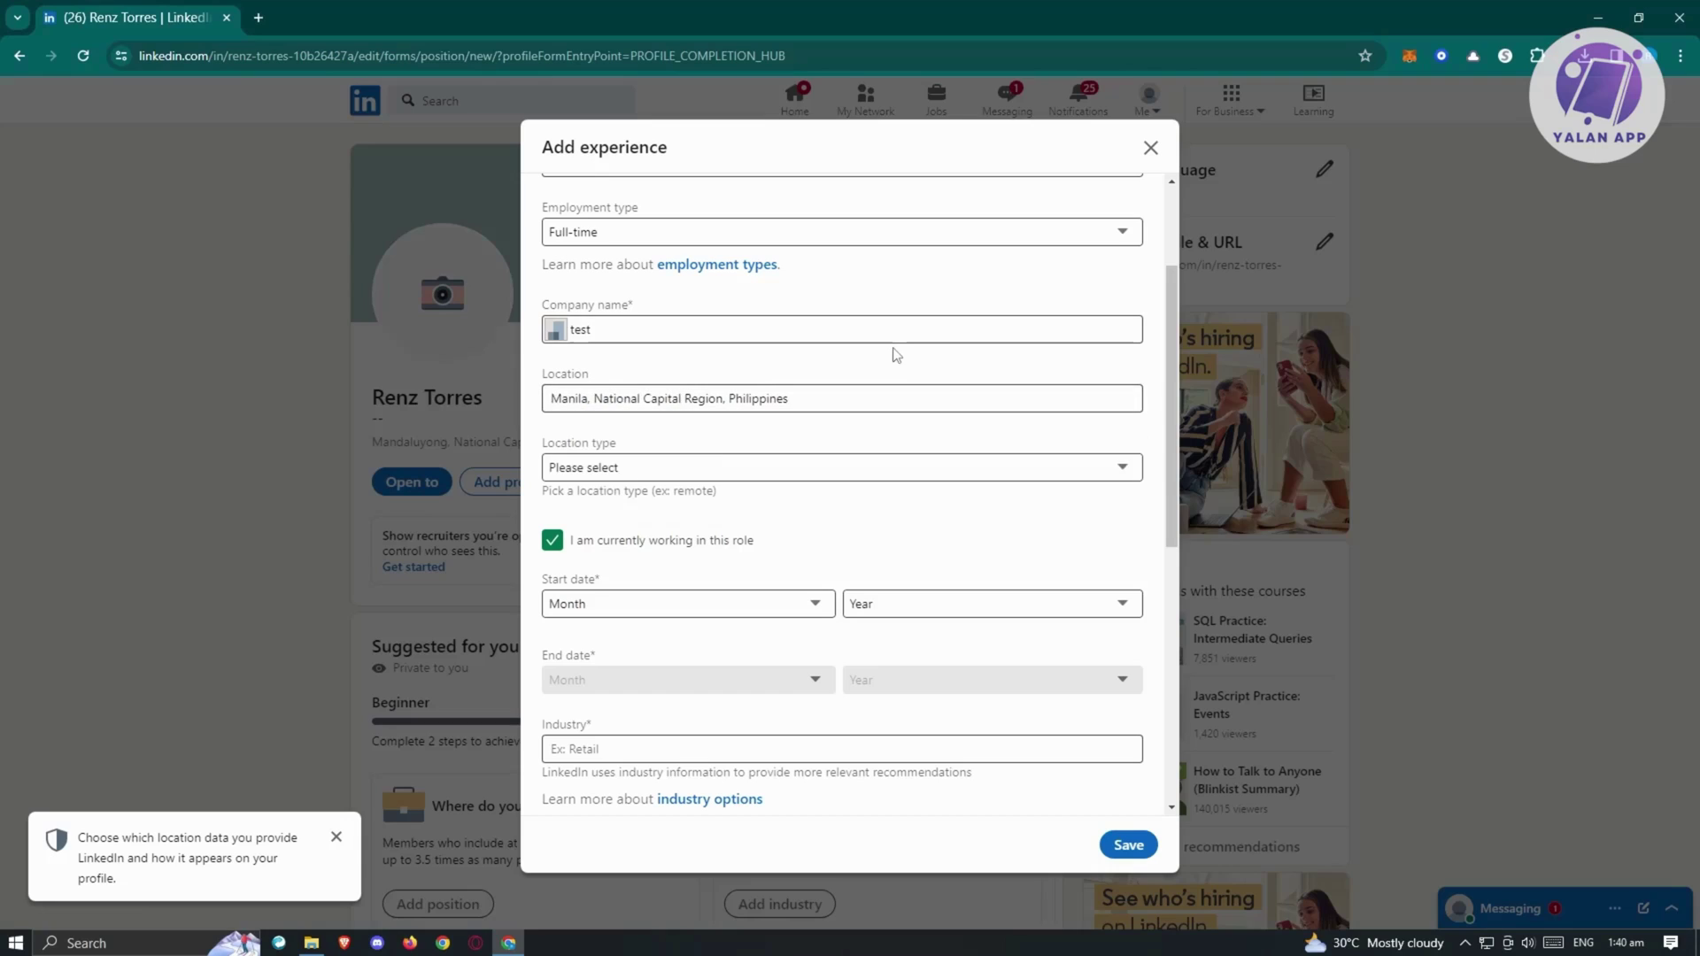
{"action": "left_click", "coordinate": [671, 467]}
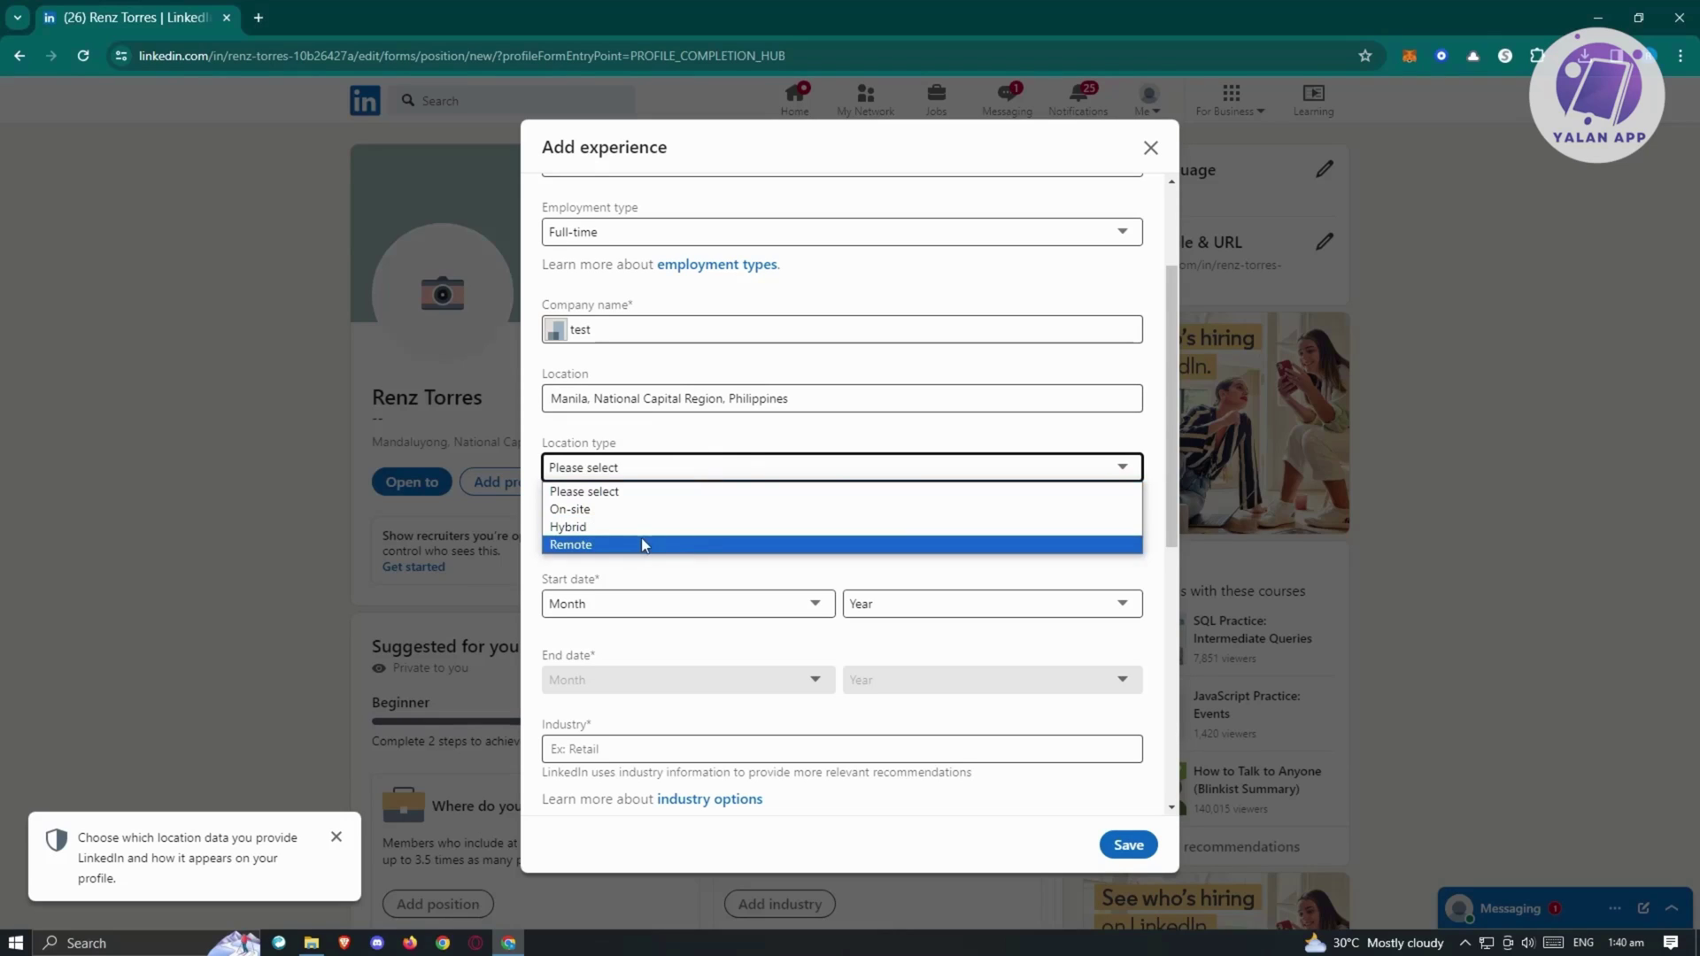
Set the location type to Hybrid and mark the role as no longer current.
{"action": "key", "text": "Escape"}
{"action": "key", "text": "Down"}
{"action": "key", "text": "Down"}
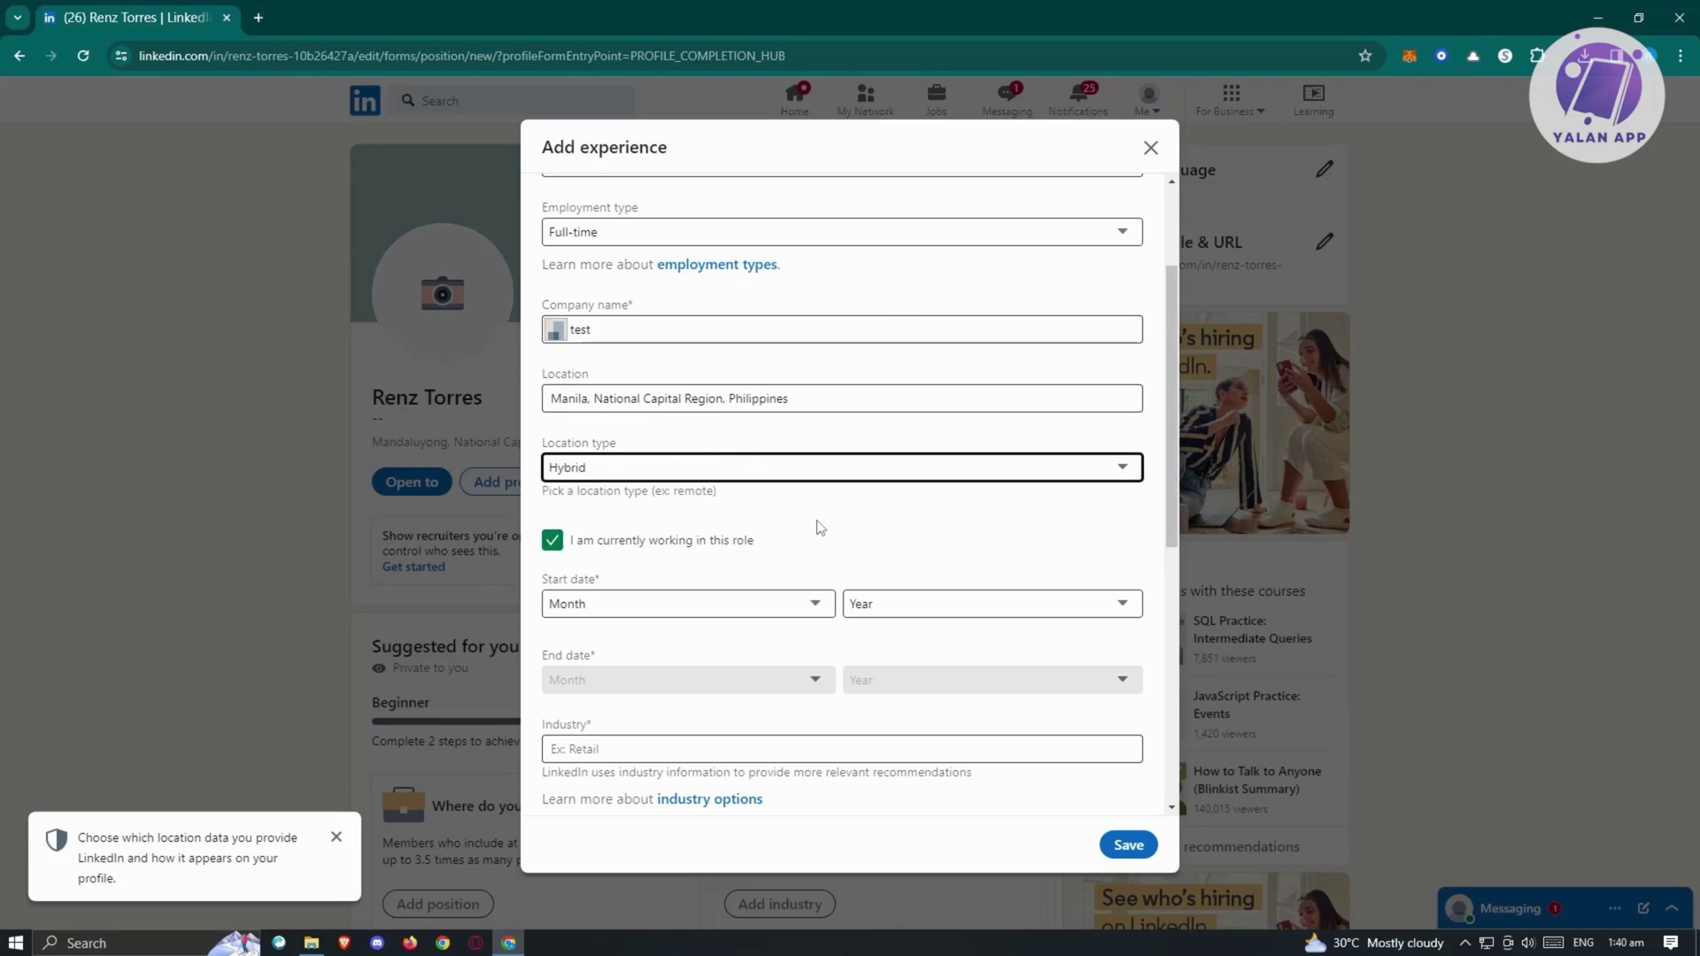
{"action": "left_click", "coordinate": [809, 473]}
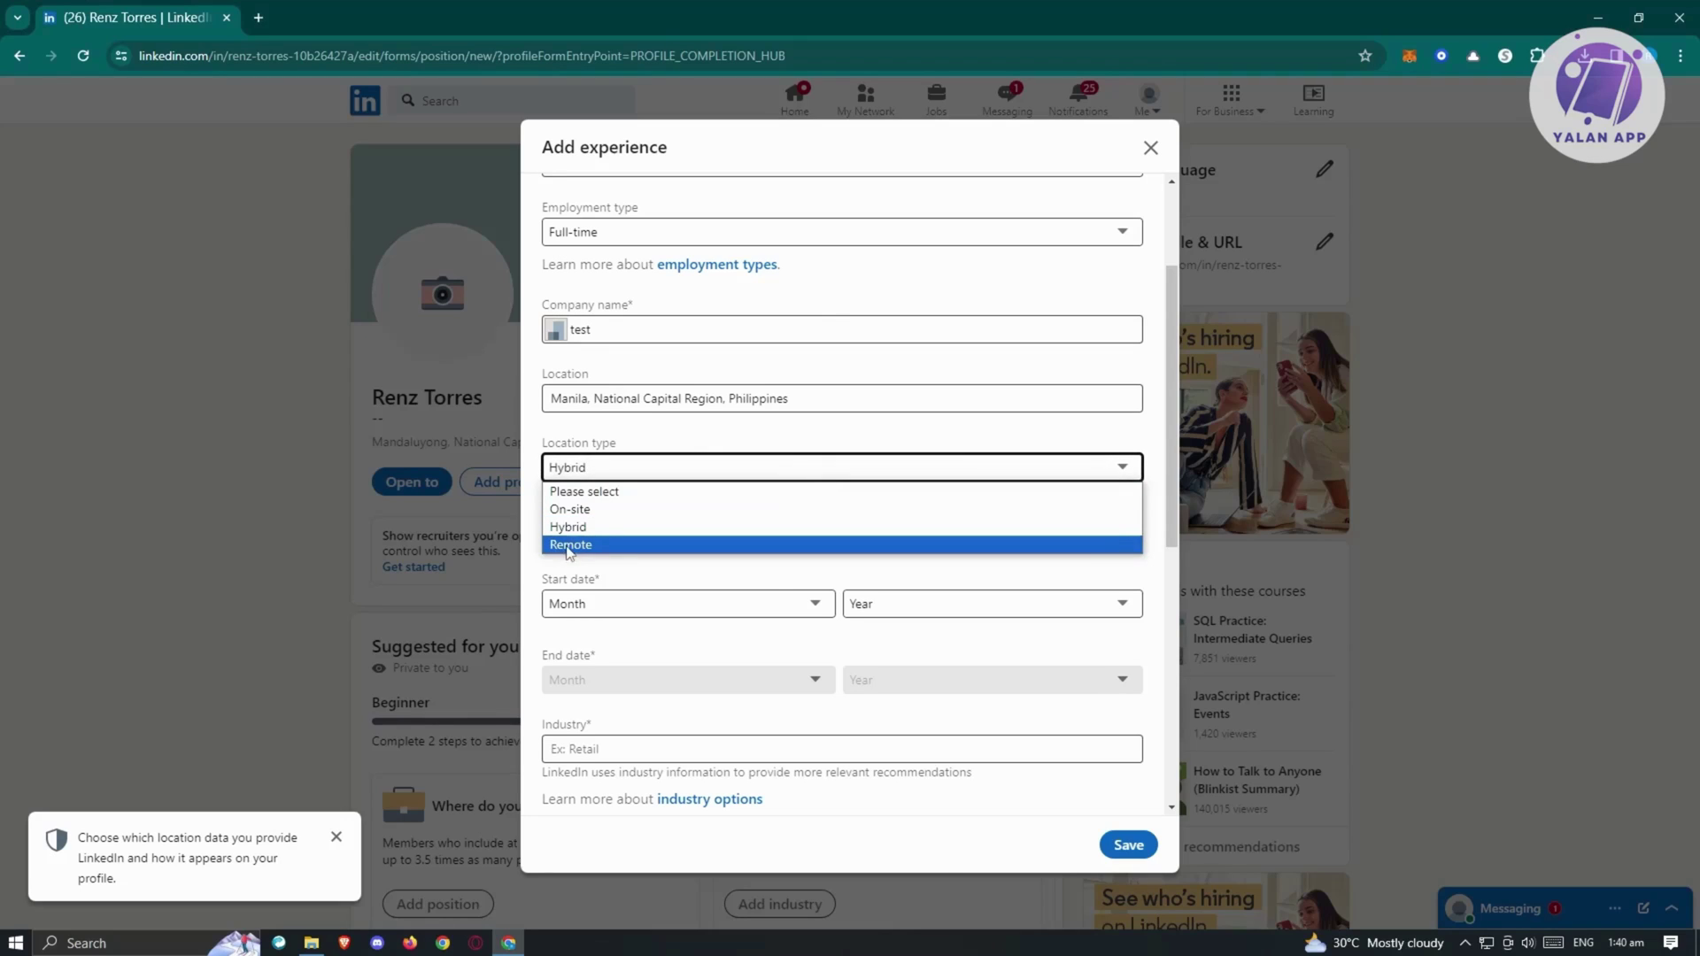
{"action": "left_click", "coordinate": [773, 577]}
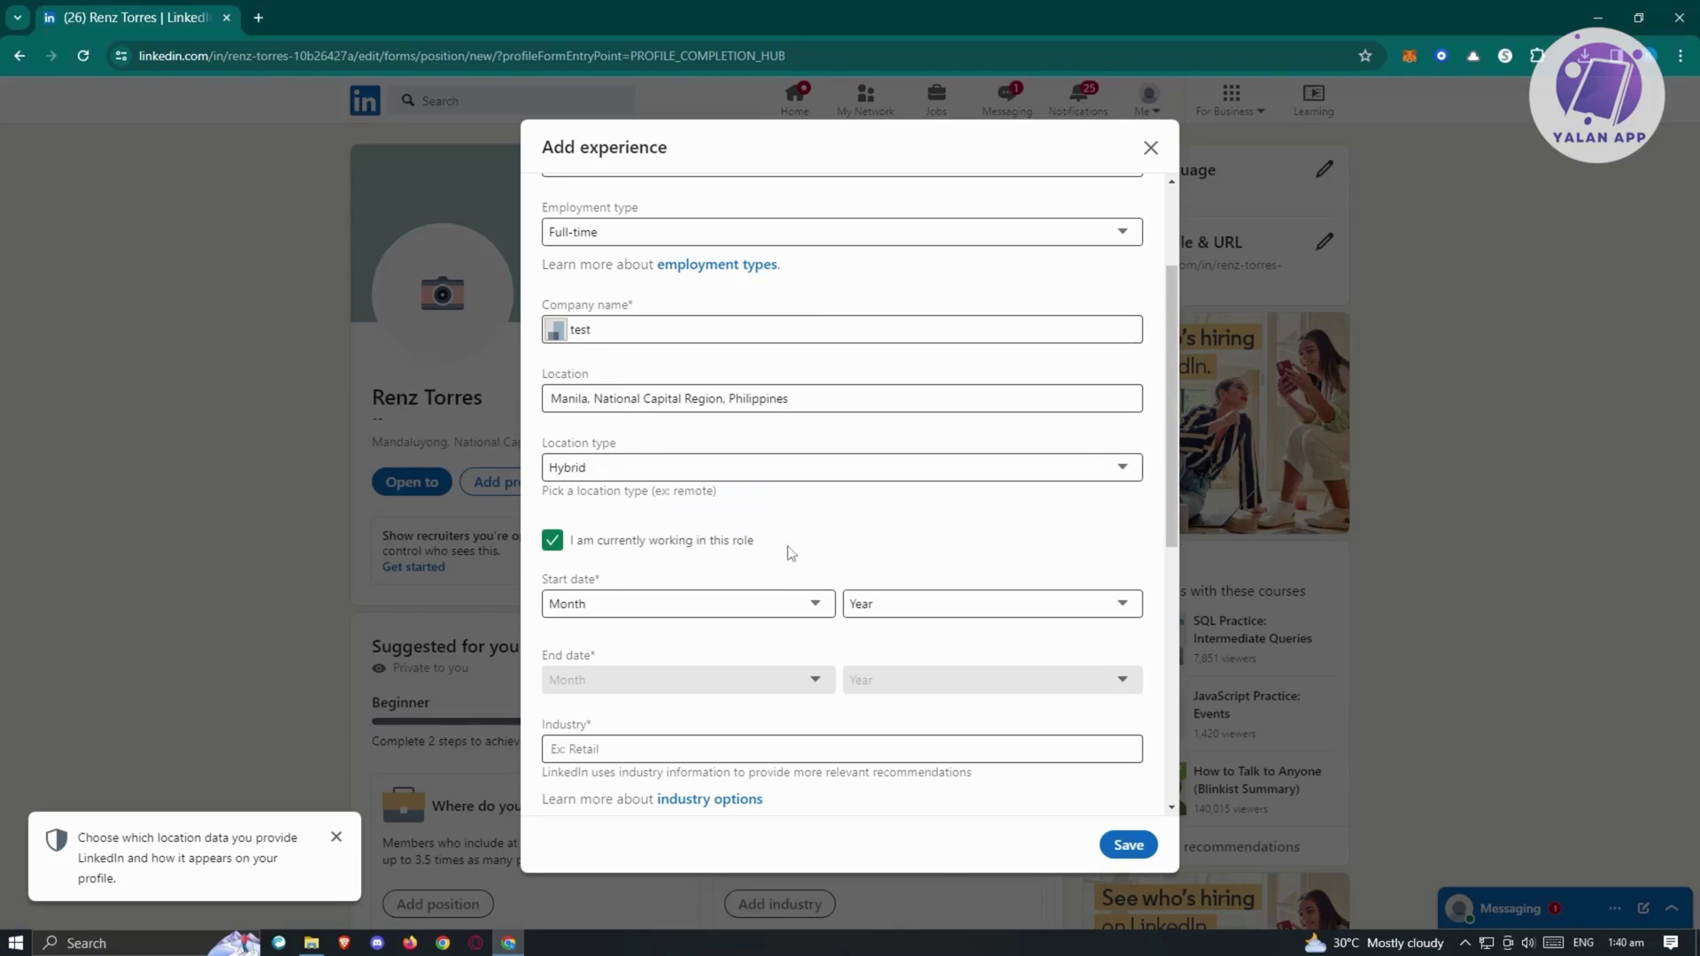
{"action": "scroll", "coordinate": [814, 539], "scroll_direction": "down", "scroll_amount": 3}
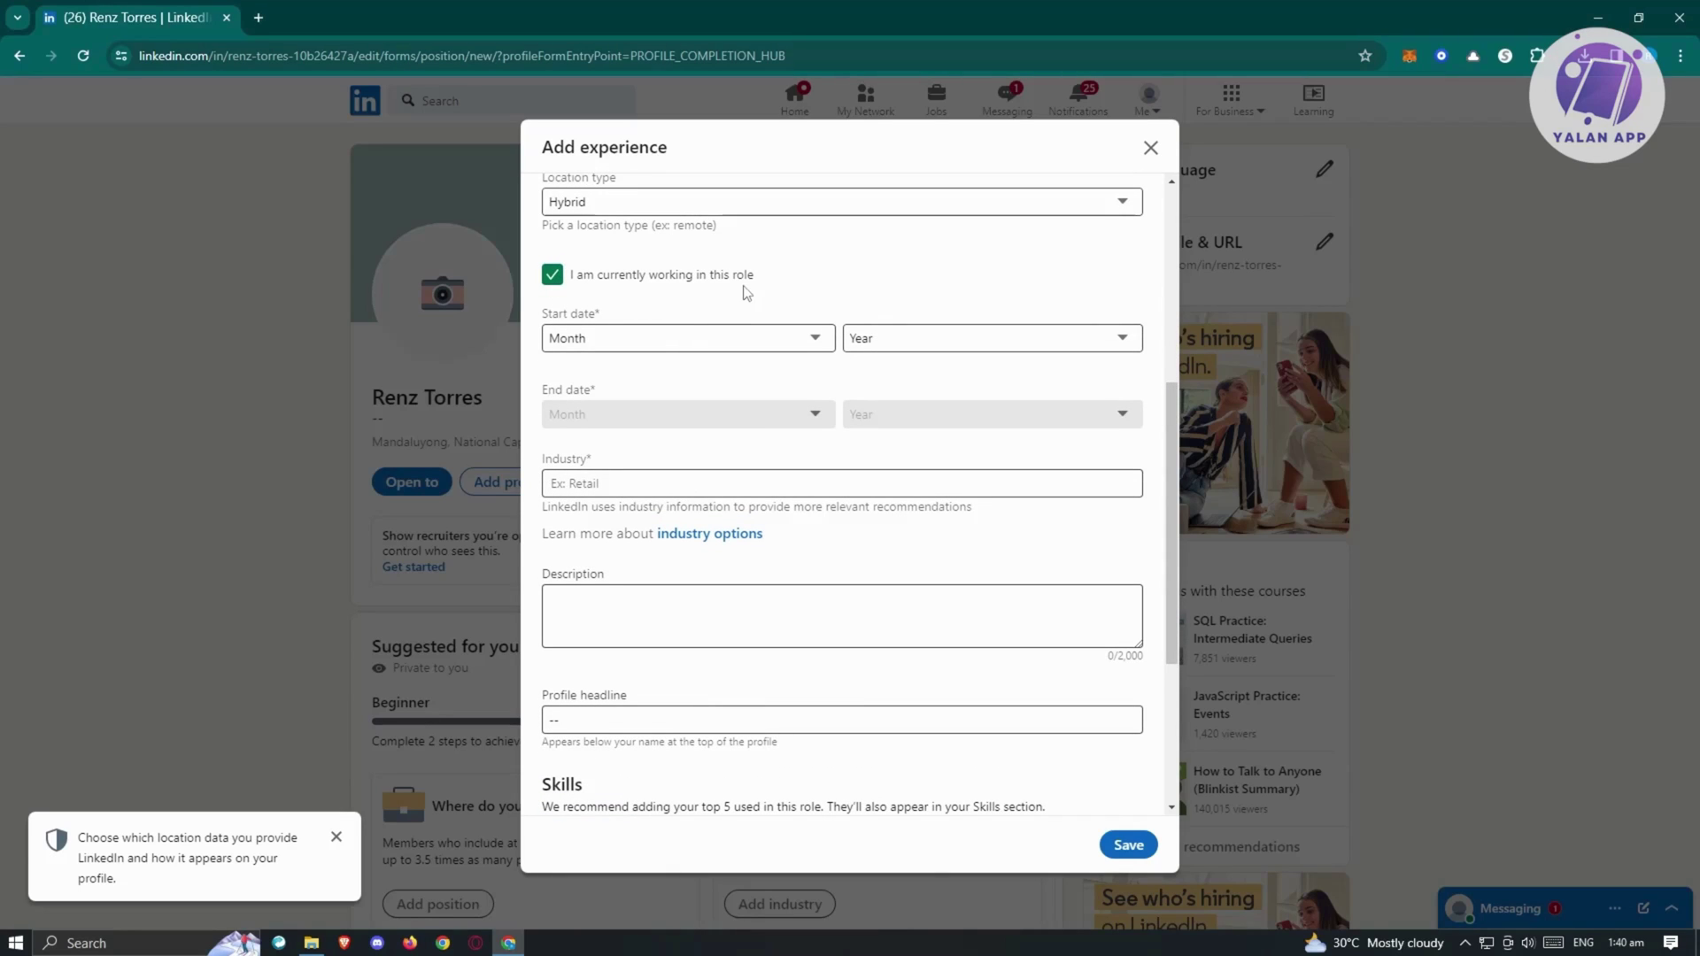
{"action": "left_click", "coordinate": [552, 275]}
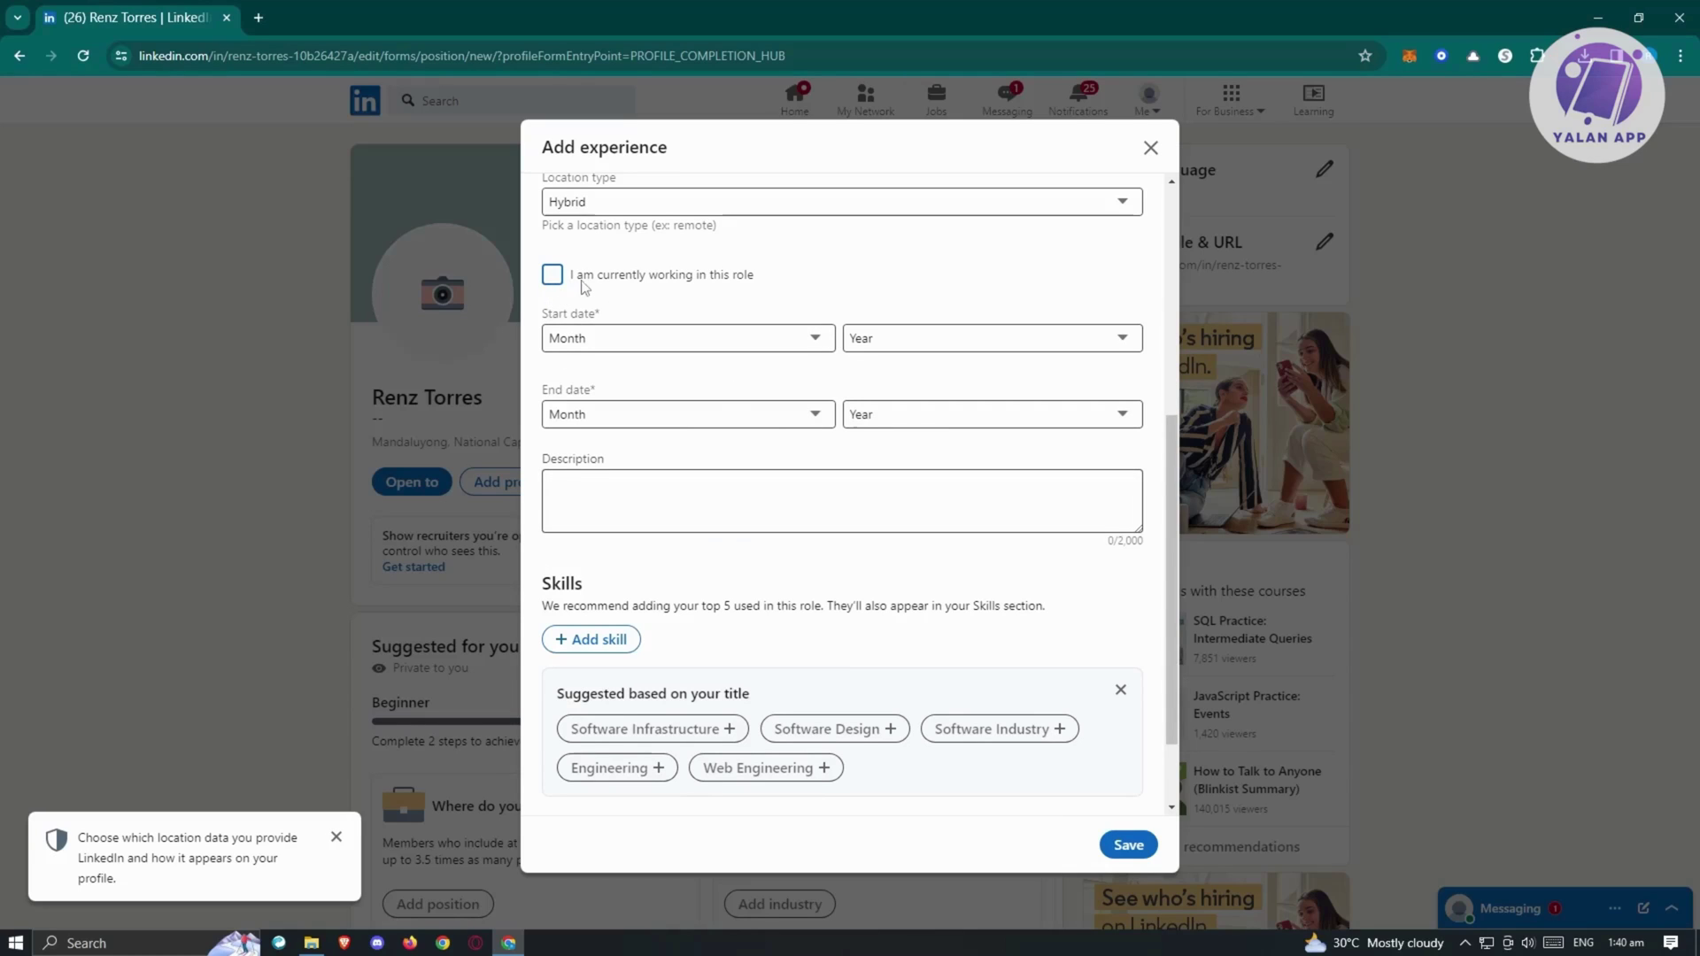
Set the start date to January 2010 and the end date to January 2024.
{"action": "left_click", "coordinate": [790, 337]}
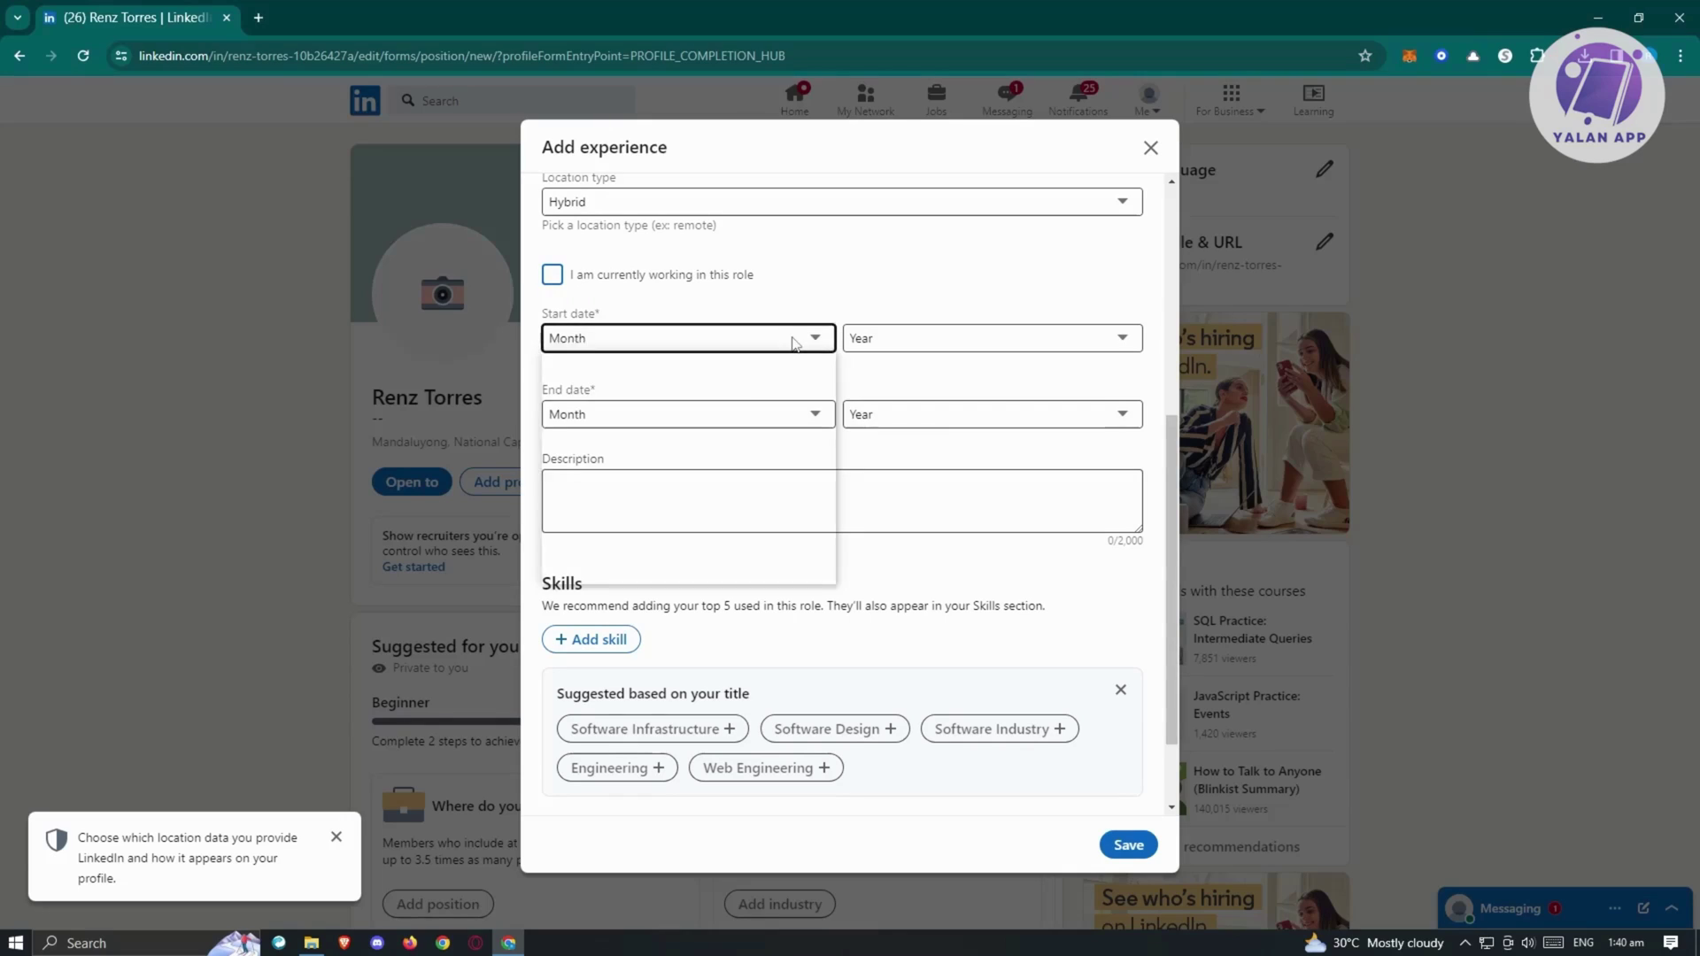
{"action": "left_click", "coordinate": [640, 387]}
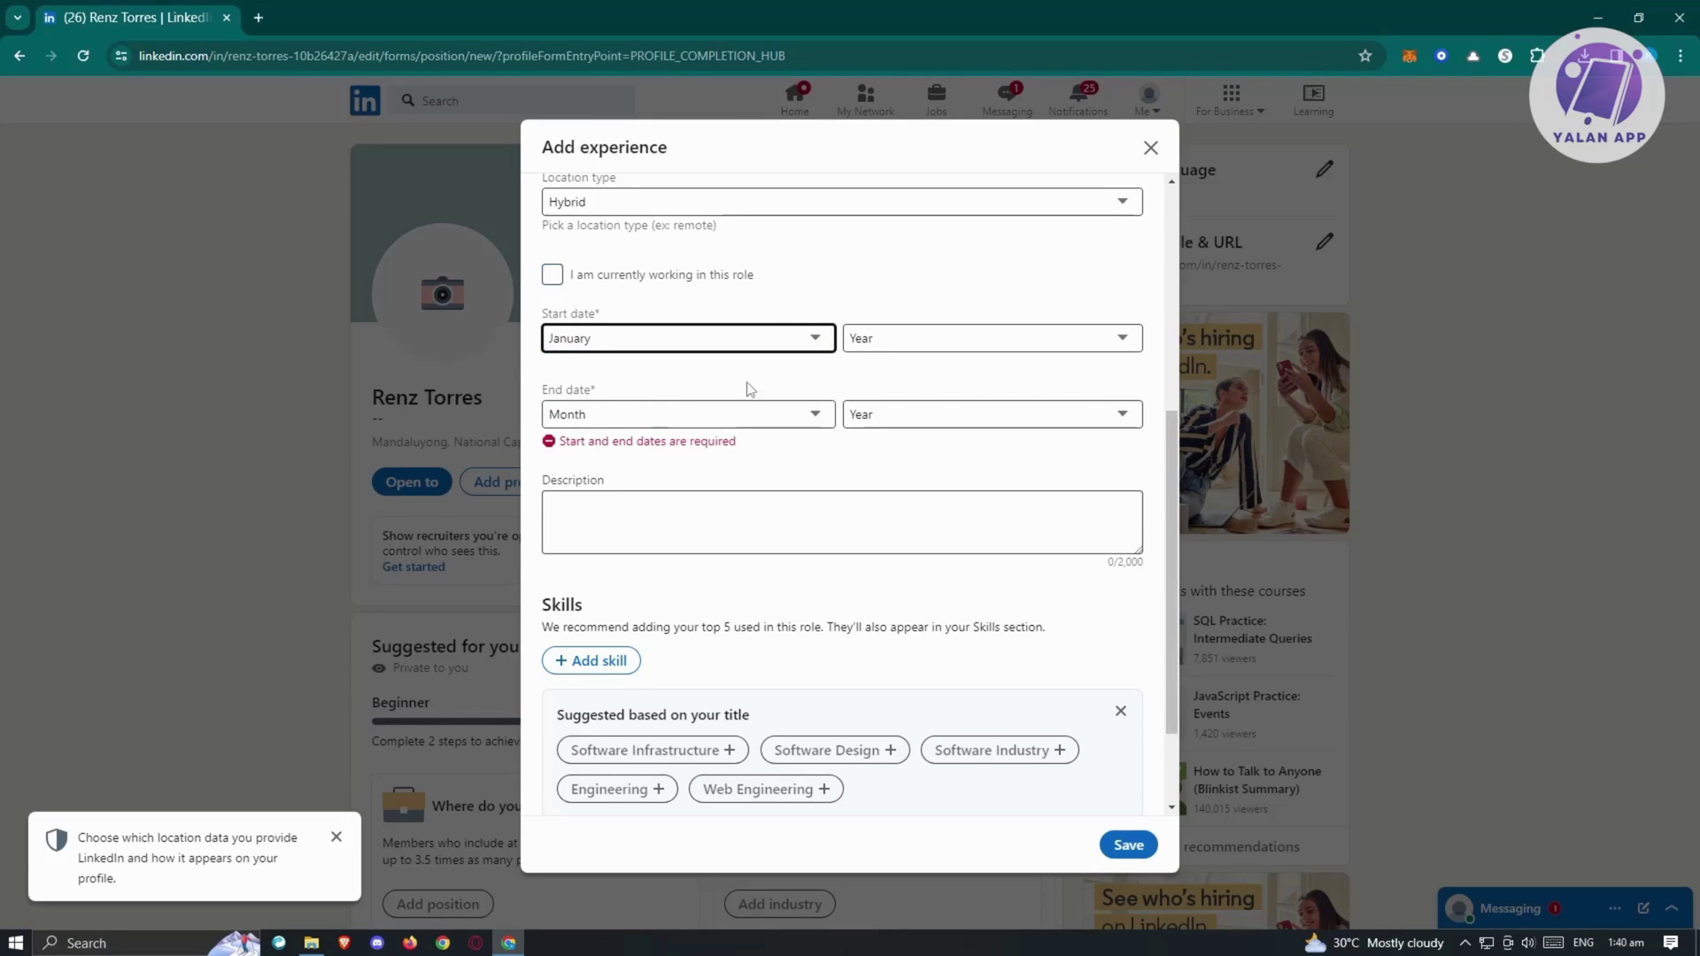
{"action": "left_click", "coordinate": [1036, 344]}
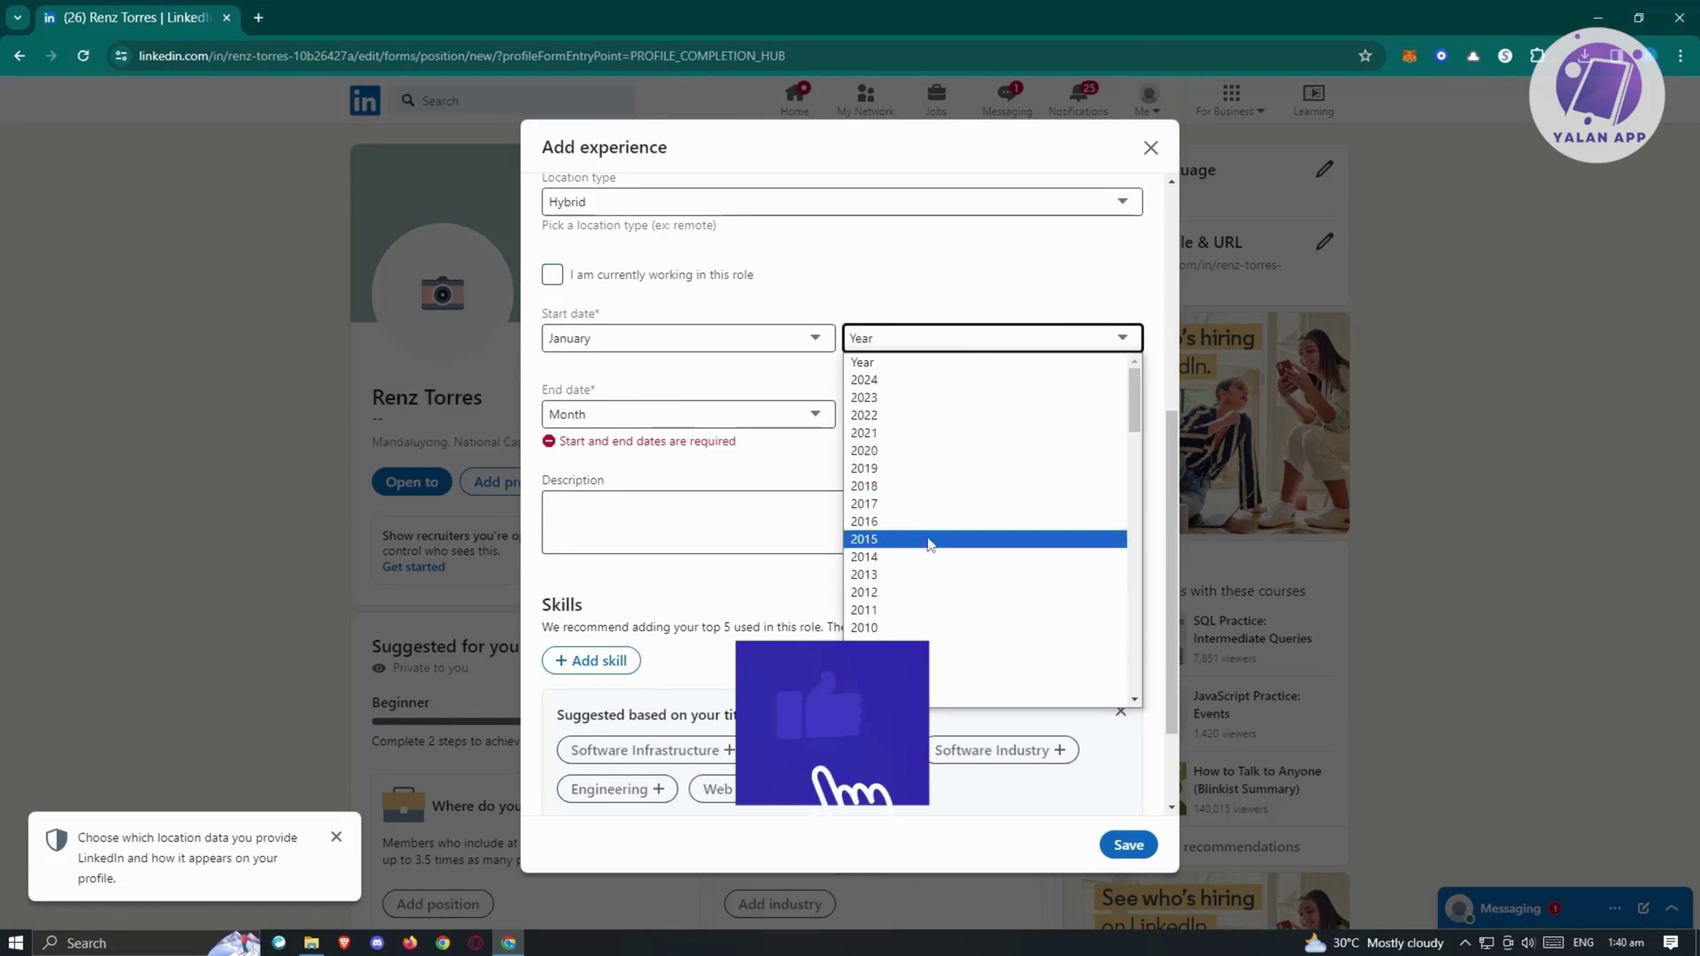
{"action": "left_click", "coordinate": [921, 627]}
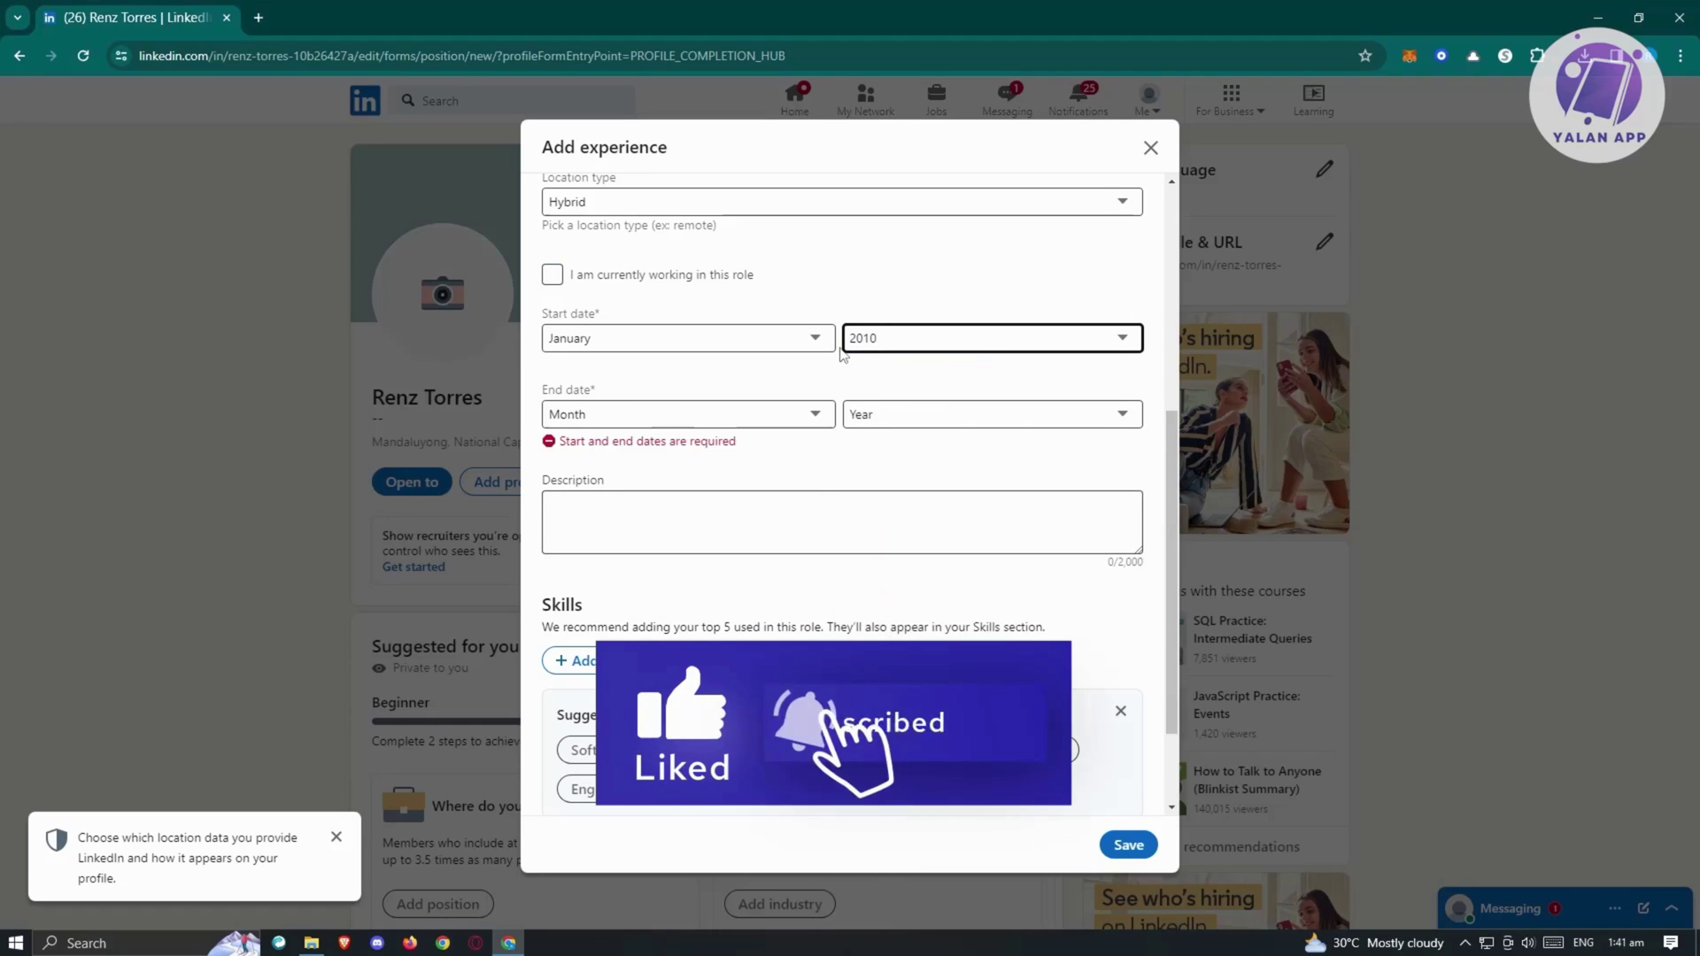
{"action": "left_click", "coordinate": [823, 416]}
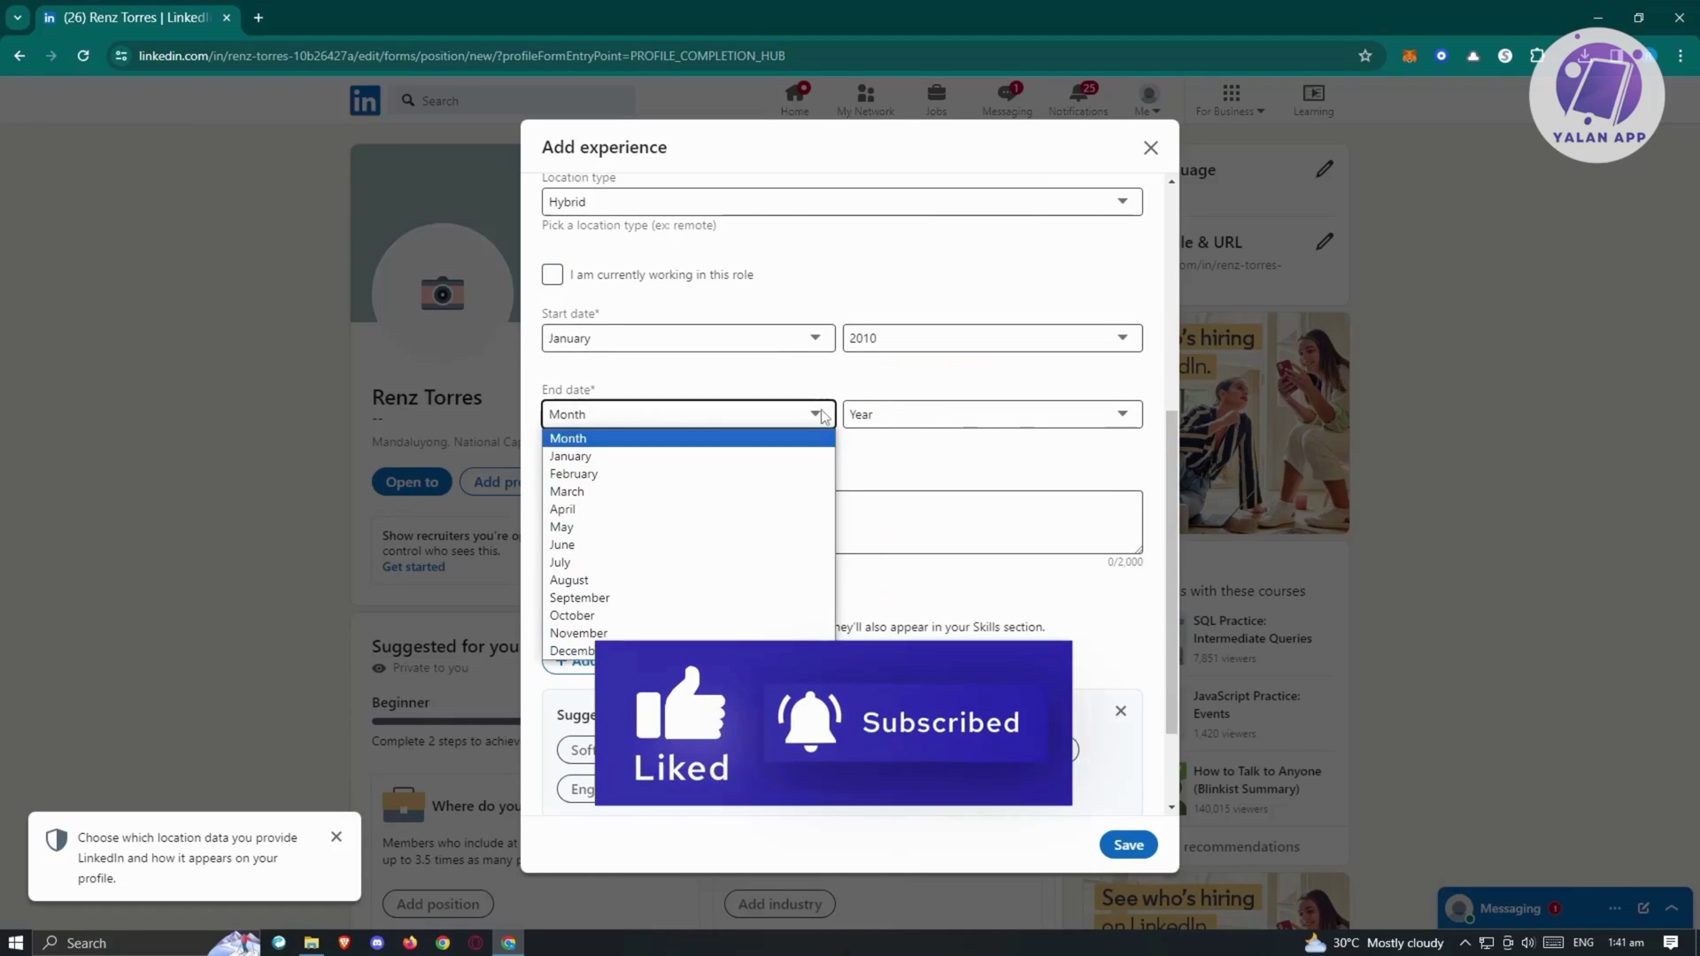
{"action": "left_click", "coordinate": [598, 457]}
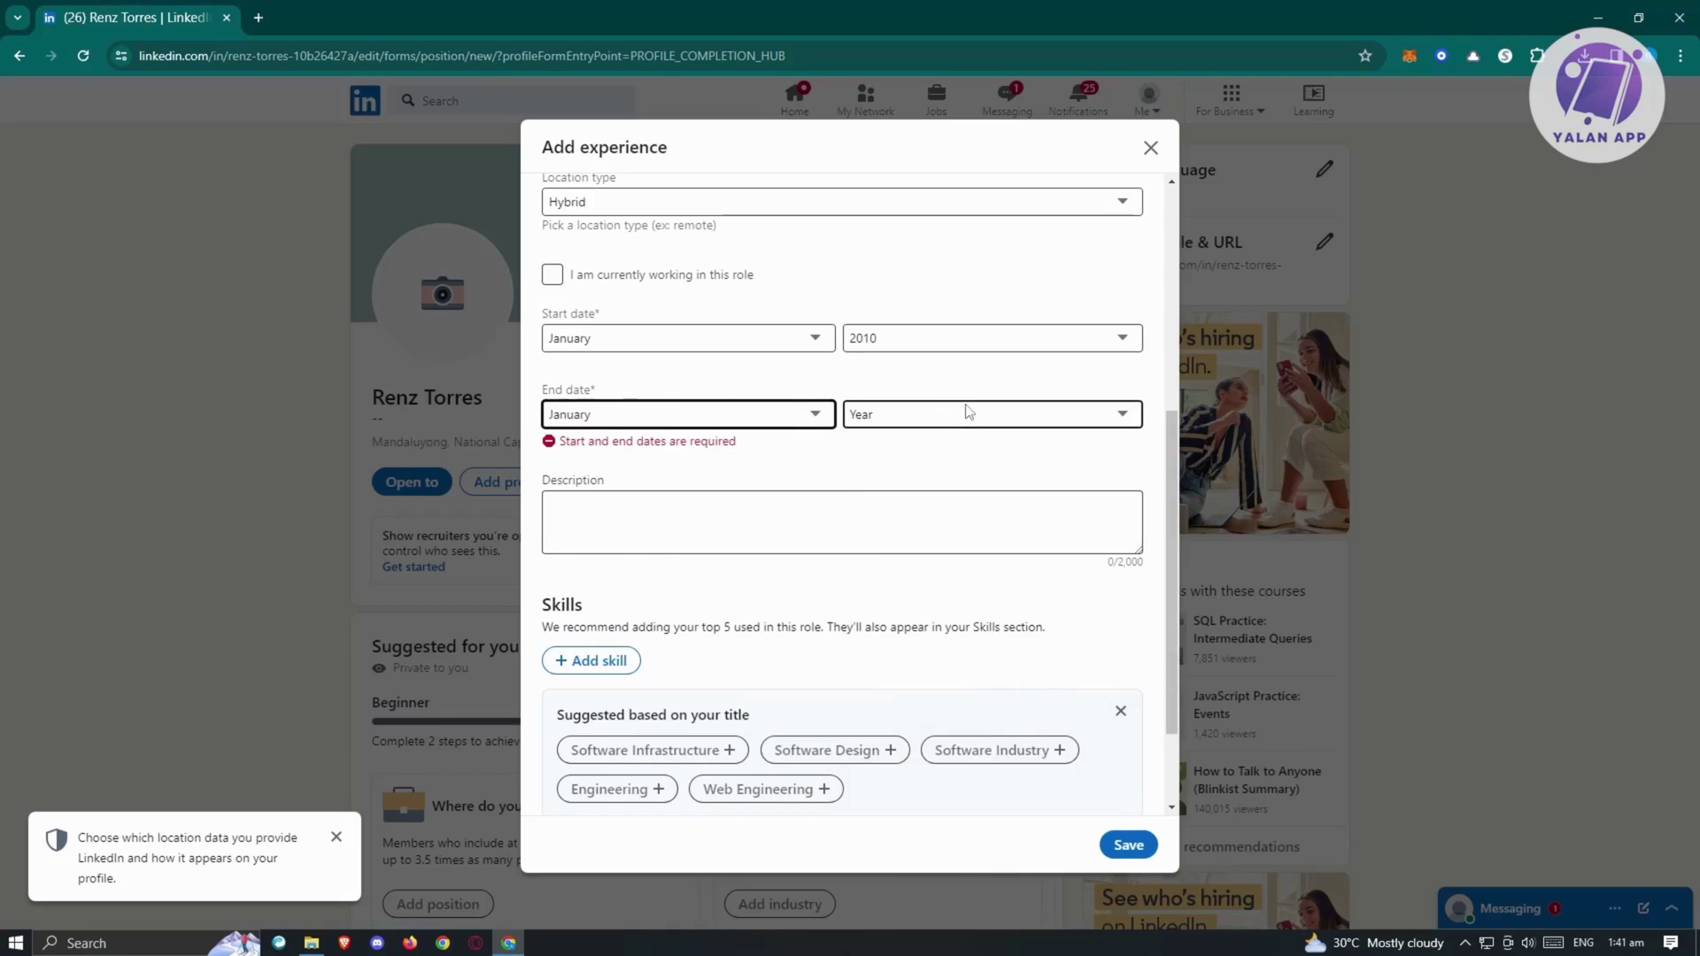
{"action": "left_click", "coordinate": [968, 412]}
{"action": "left_click", "coordinate": [891, 457]}
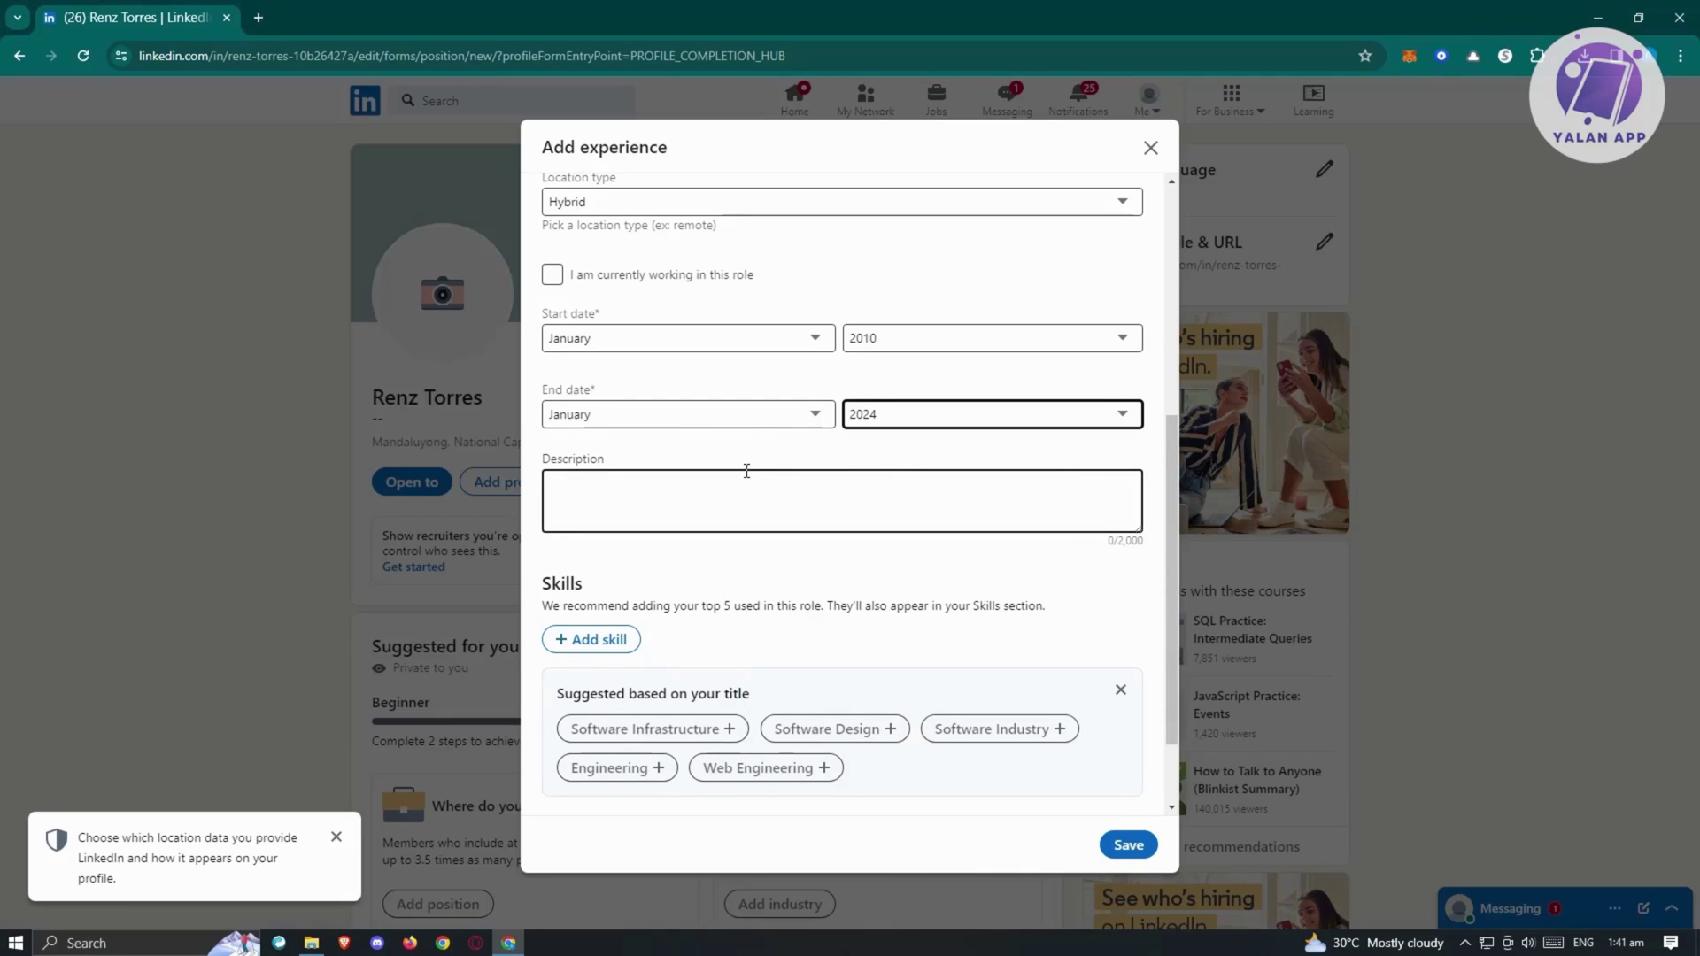
Add the suggested skills Software Infrastructure and Software Design, then search 'micro' to add Microsoft Office.
{"action": "left_click", "coordinate": [734, 504]}
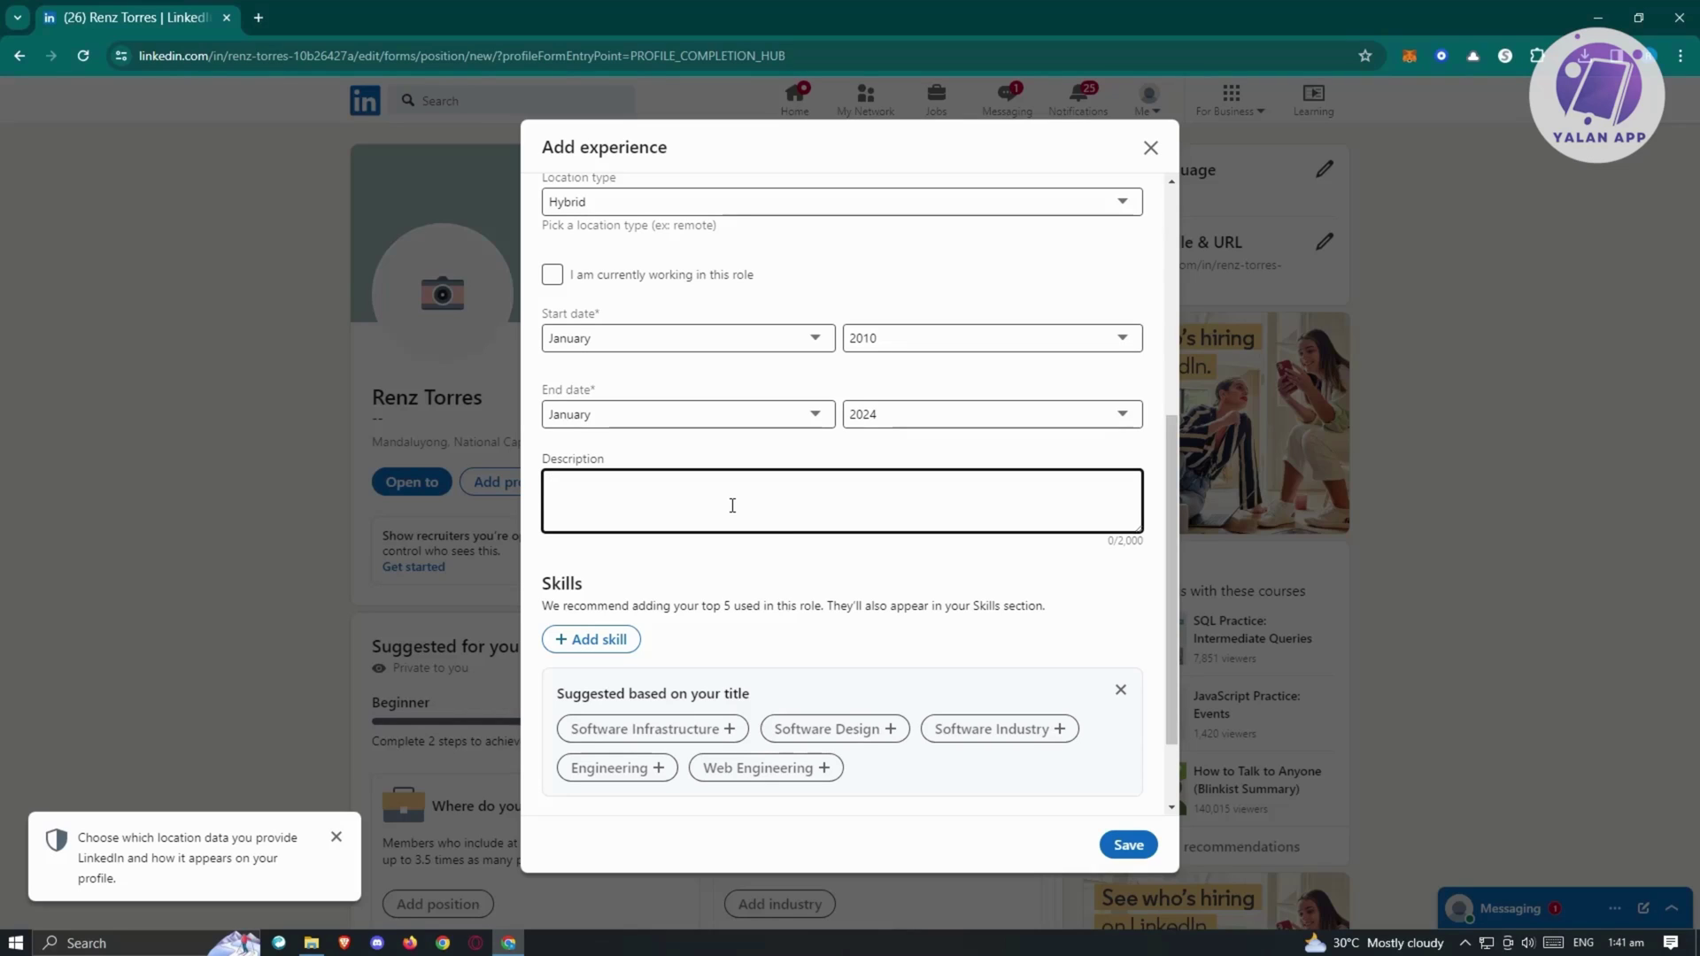
{"action": "scroll", "coordinate": [778, 531], "scroll_direction": "down", "scroll_amount": 2}
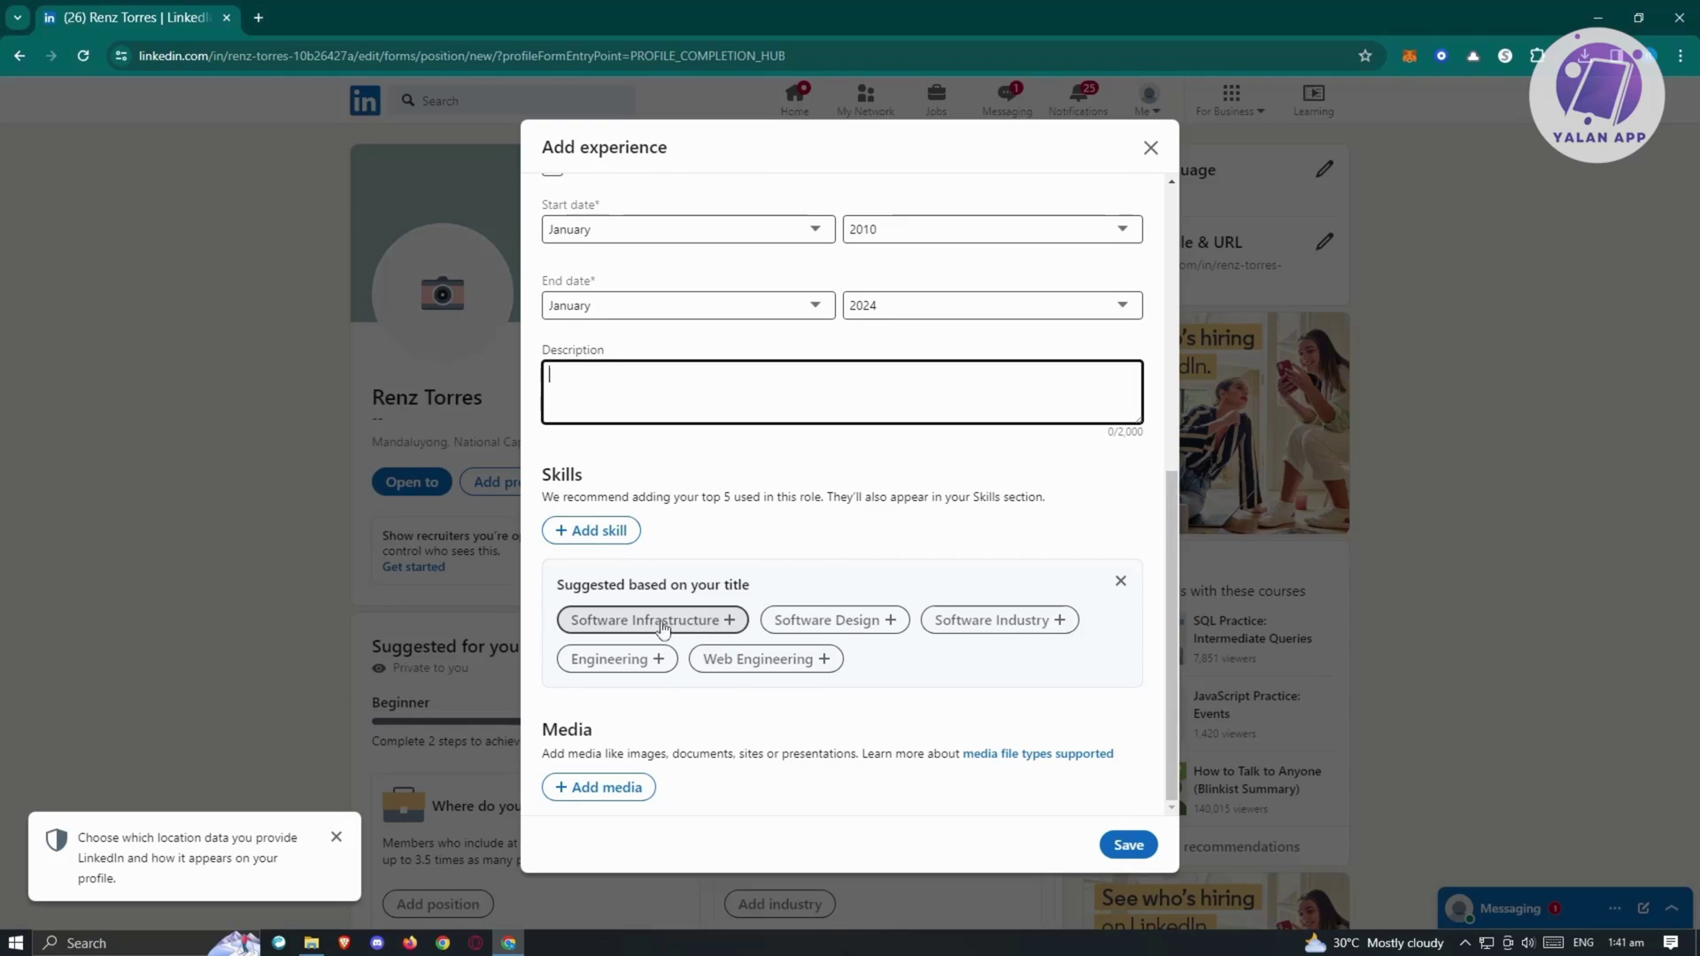
{"action": "left_click", "coordinate": [728, 624]}
{"action": "left_click", "coordinate": [683, 660]}
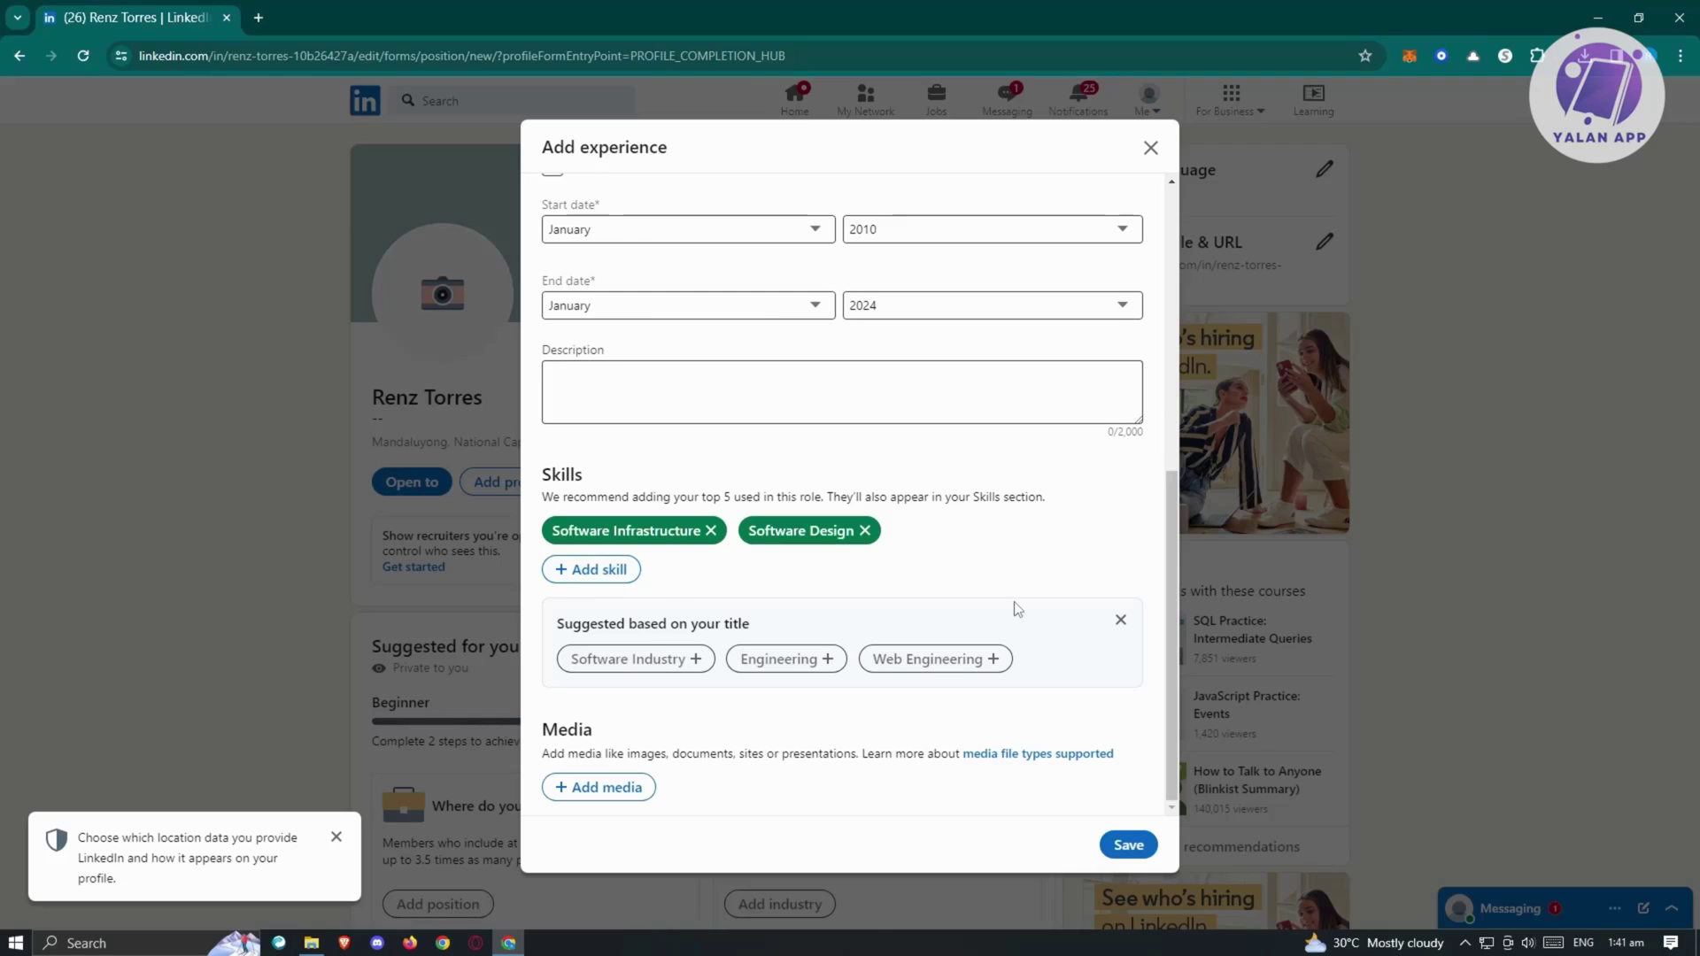
{"action": "left_click", "coordinate": [591, 569]}
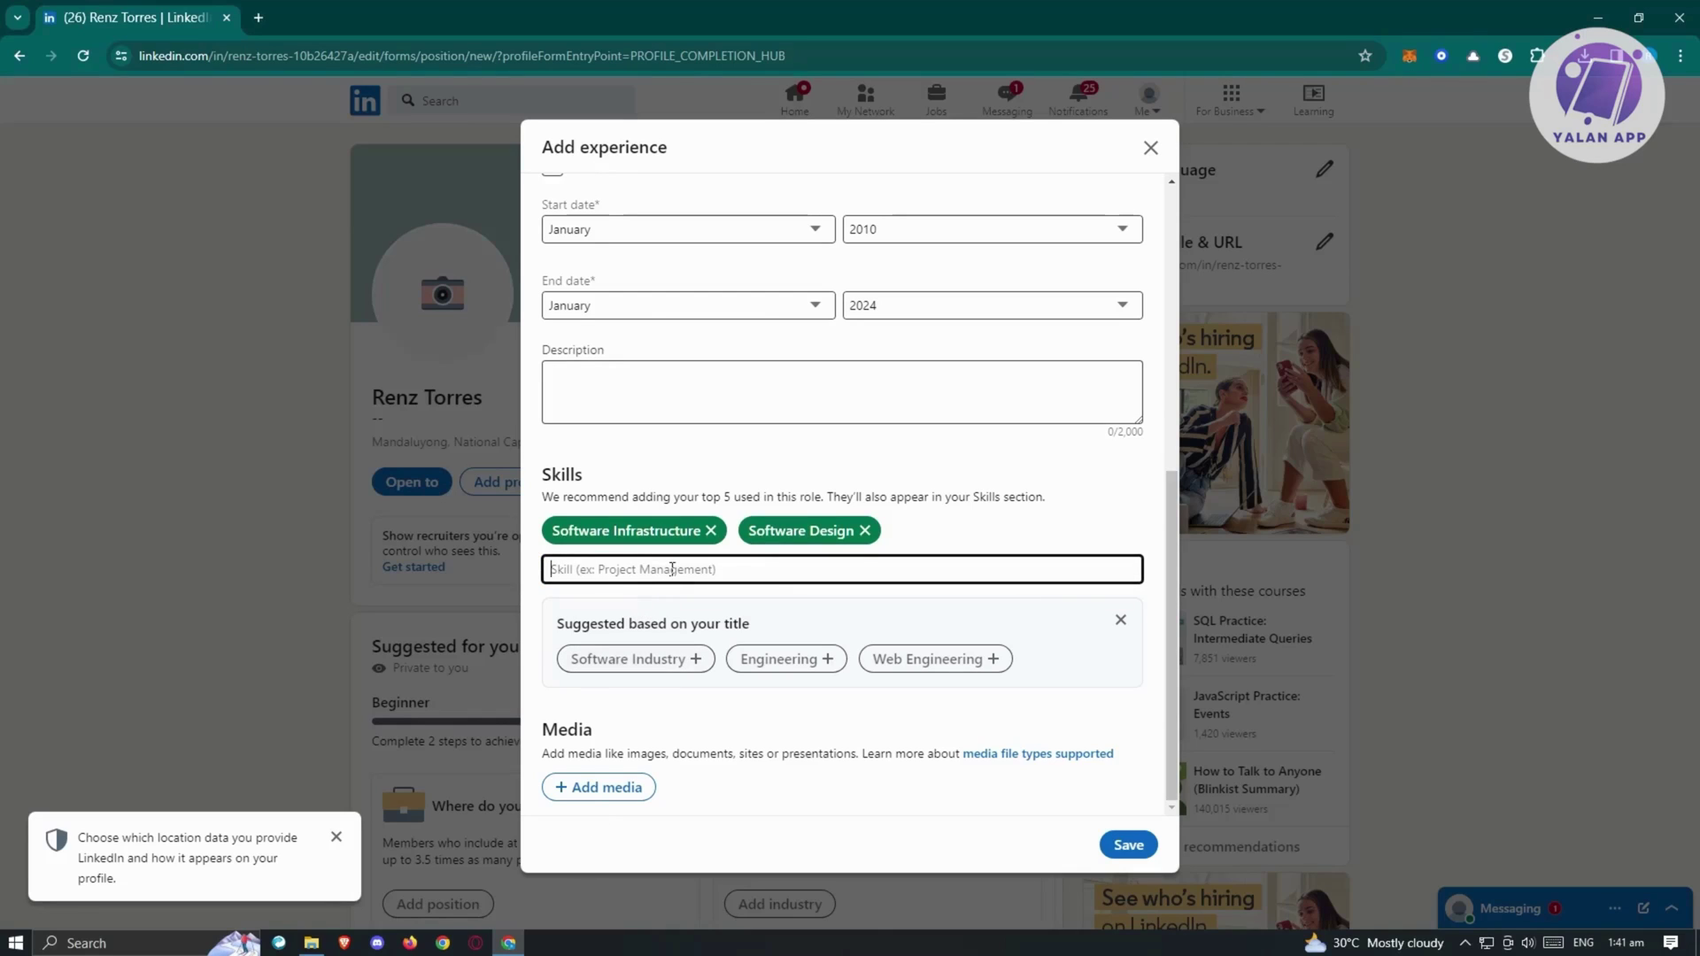
{"action": "type", "text": "micro"}
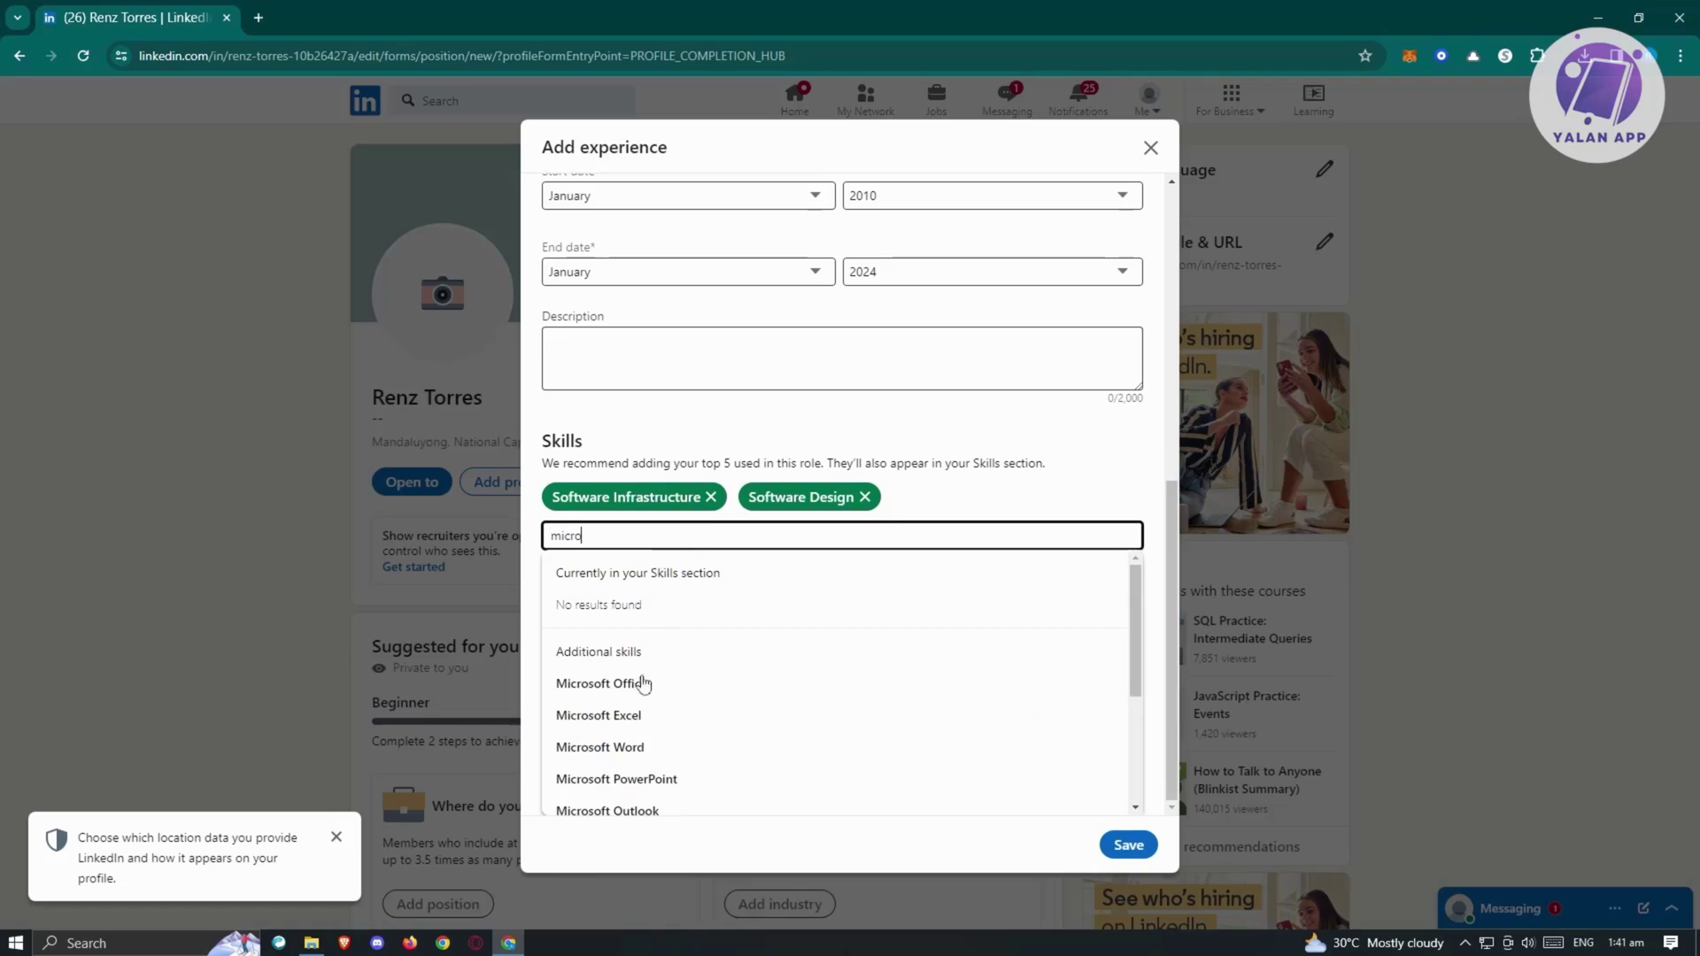
{"action": "left_click", "coordinate": [637, 687]}
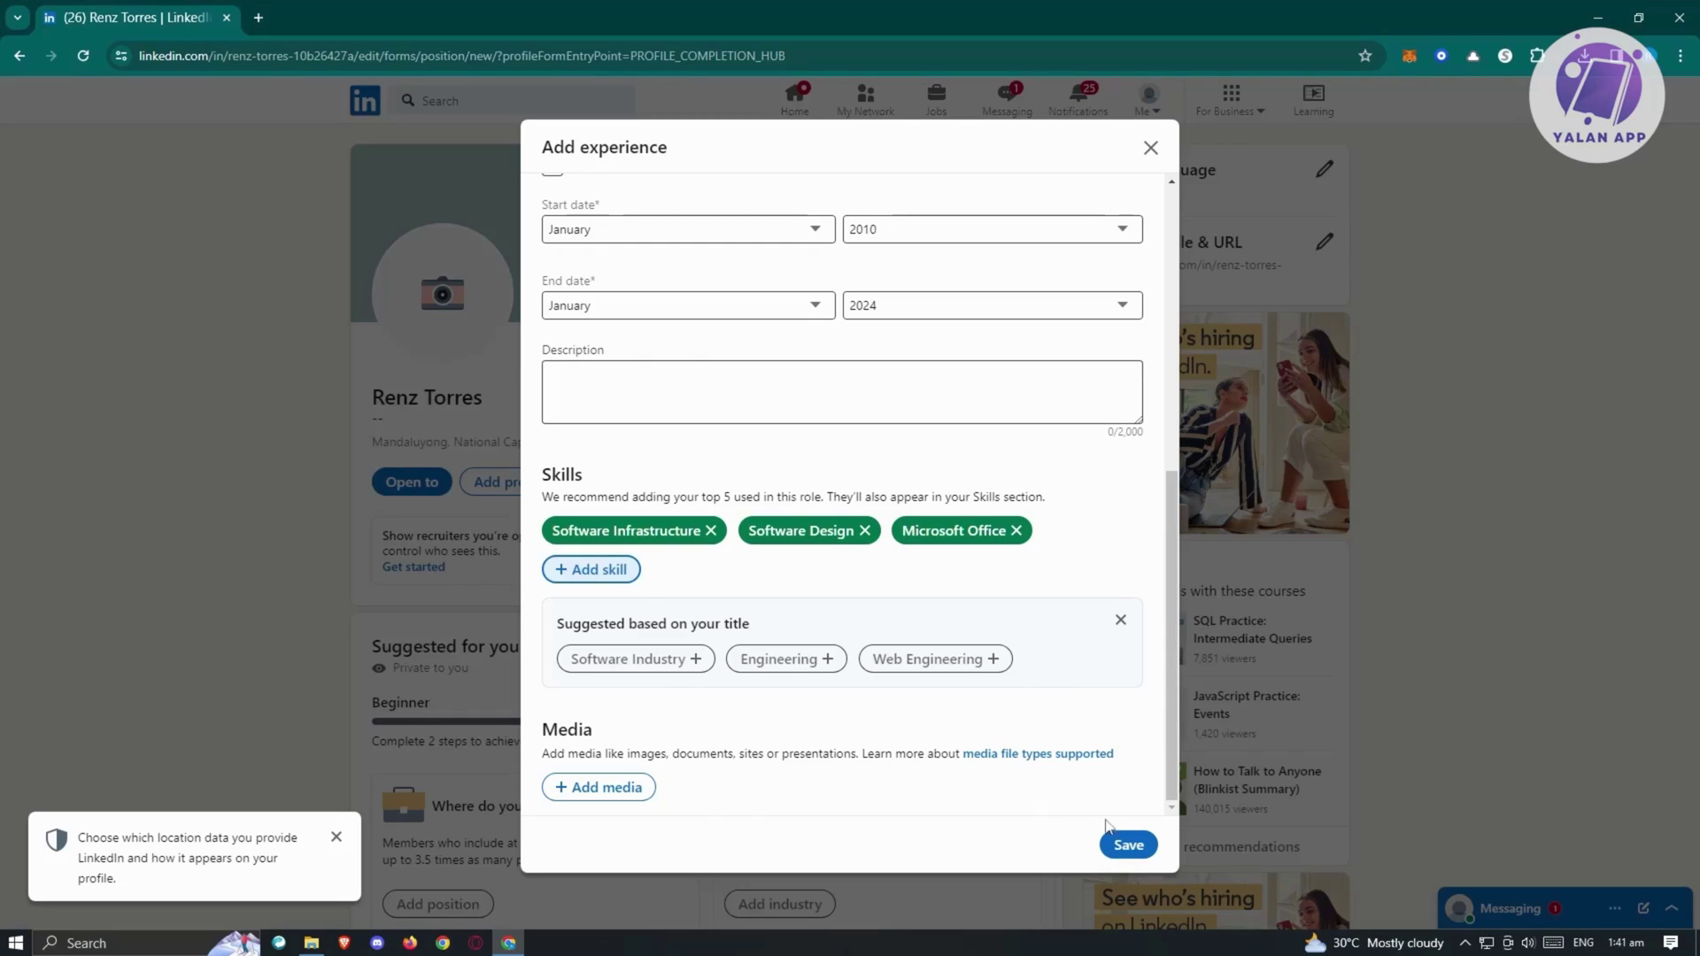
Switch network notification off and save the Software Engineer position.
{"action": "scroll", "coordinate": [1076, 765], "scroll_direction": "up", "scroll_amount": 6}
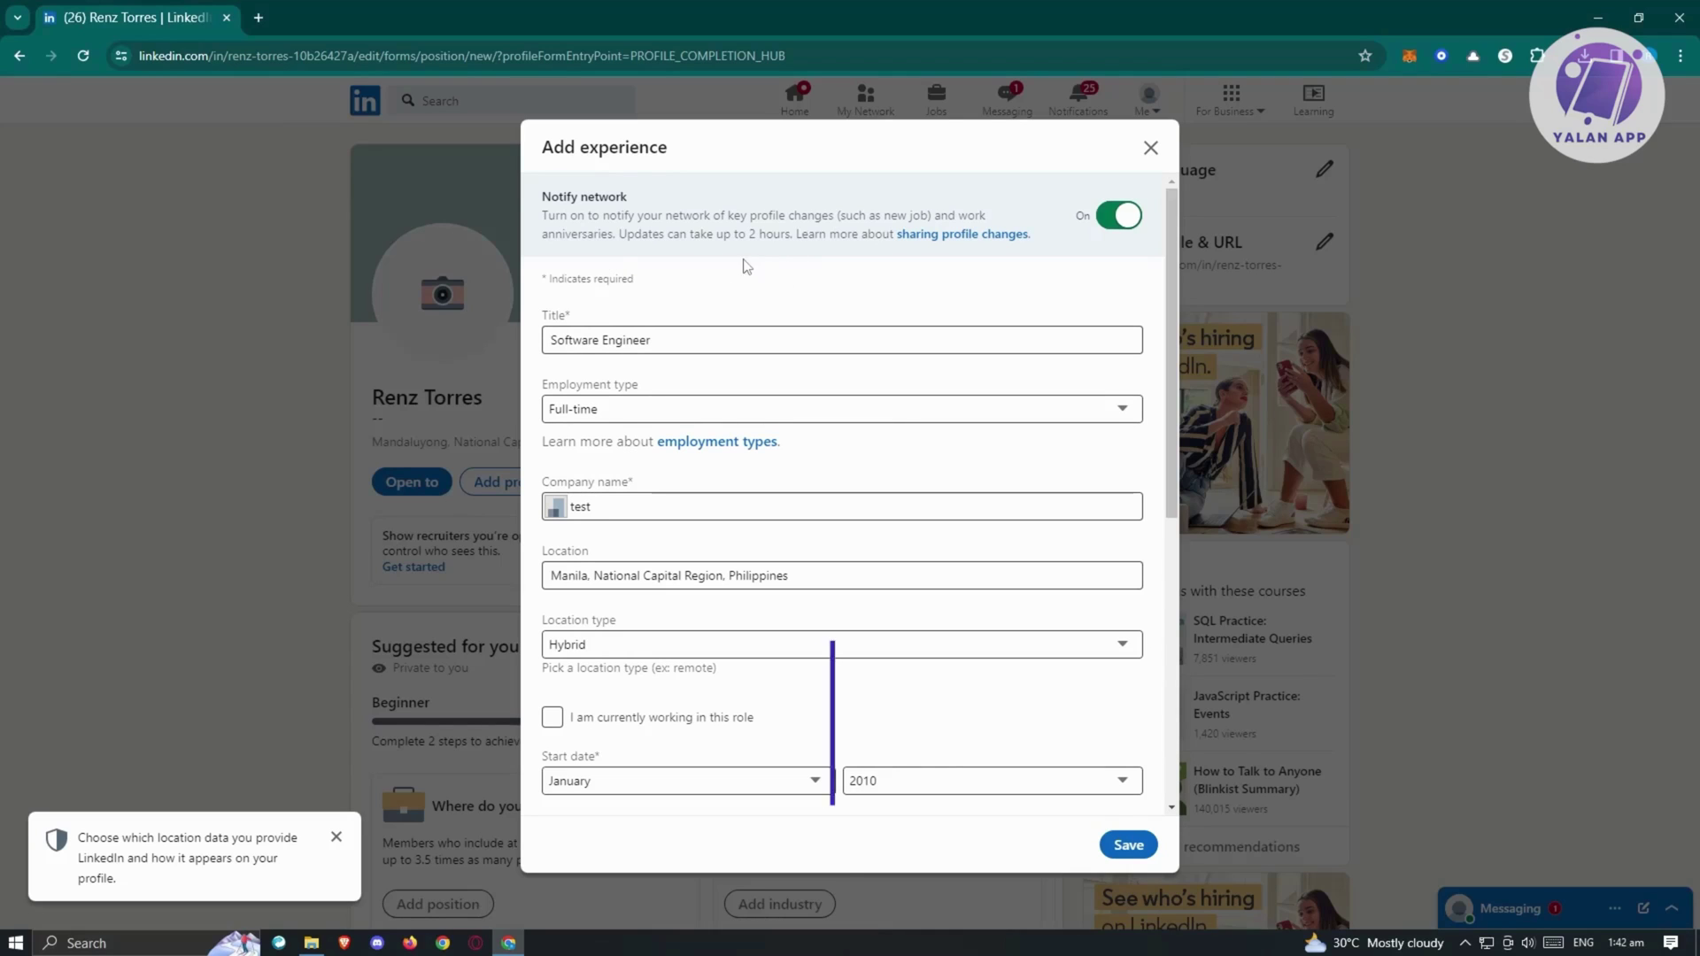
{"action": "left_click", "coordinate": [1118, 215]}
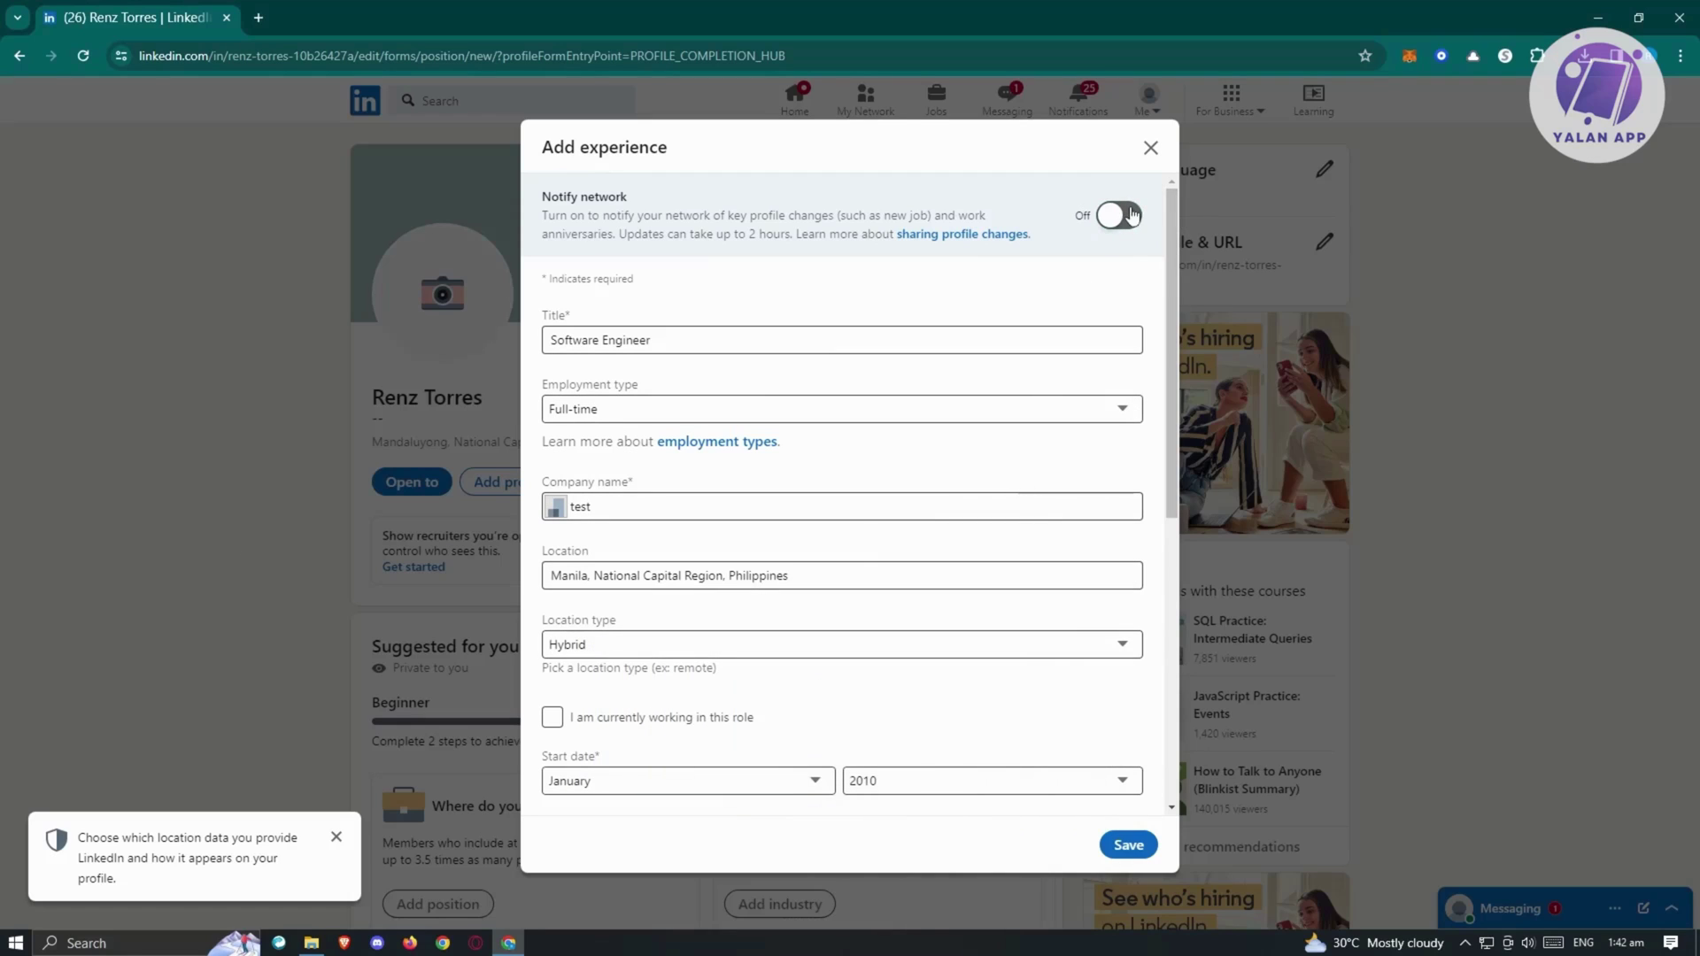
{"action": "left_click", "coordinate": [1138, 848]}
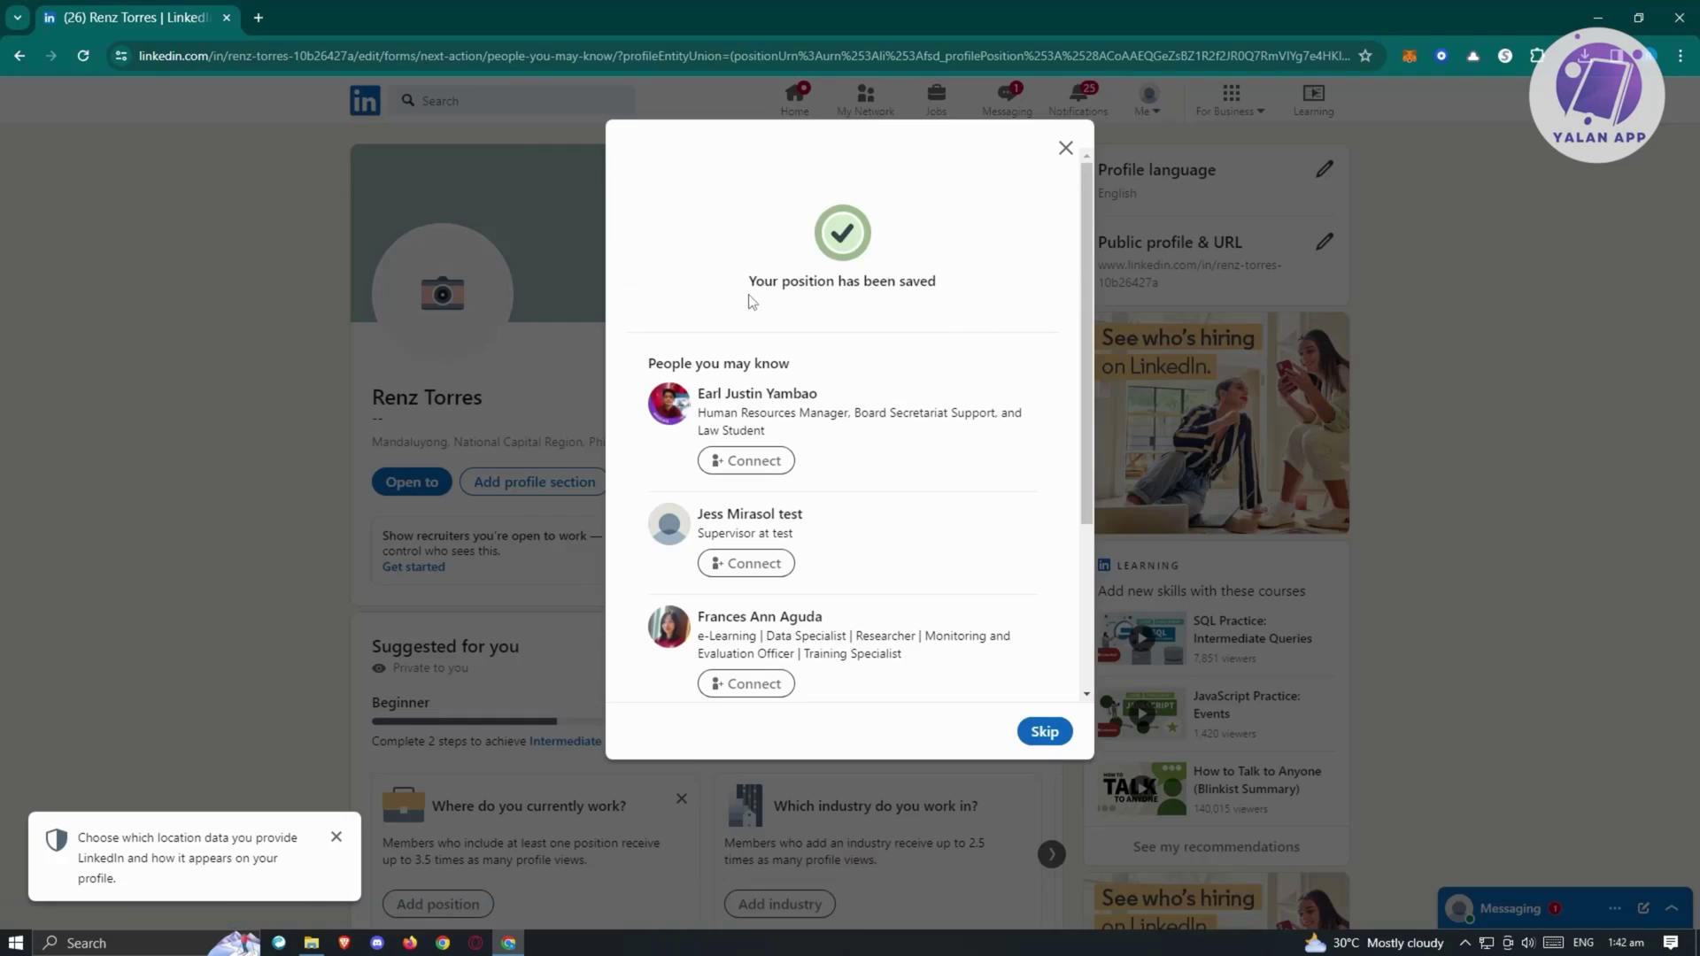
Skip the People you may know and recommendation prompts, then scroll down to the Experience section.
{"action": "left_click", "coordinate": [1050, 735]}
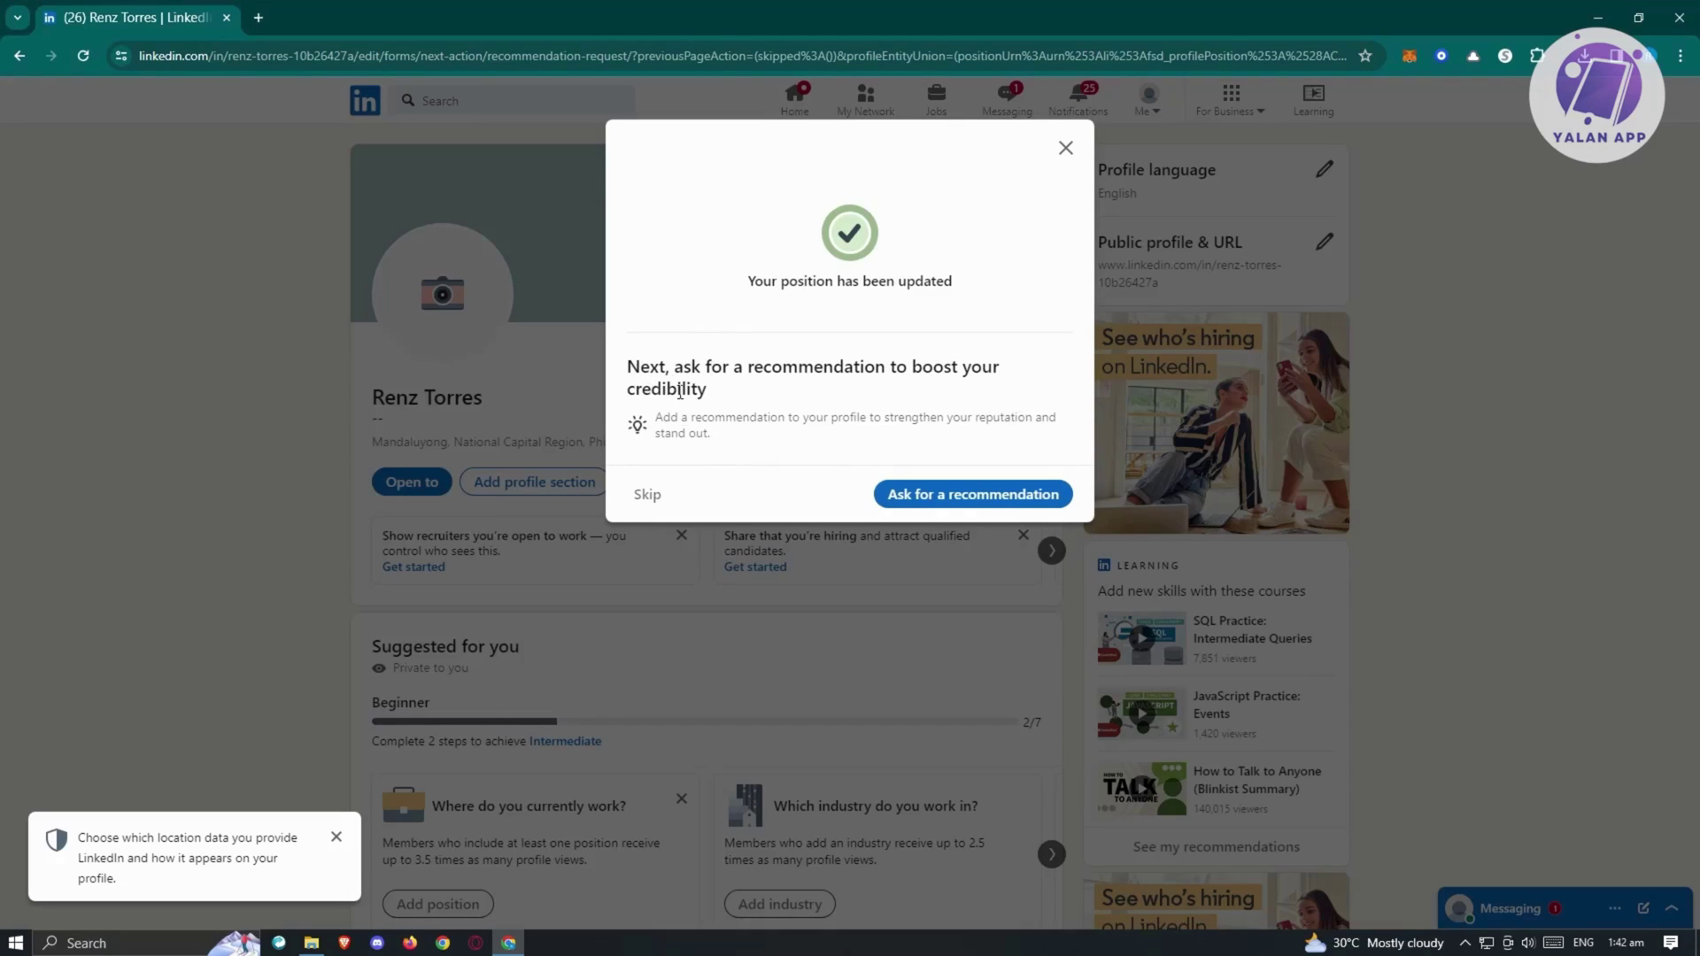
{"action": "left_click", "coordinate": [647, 494]}
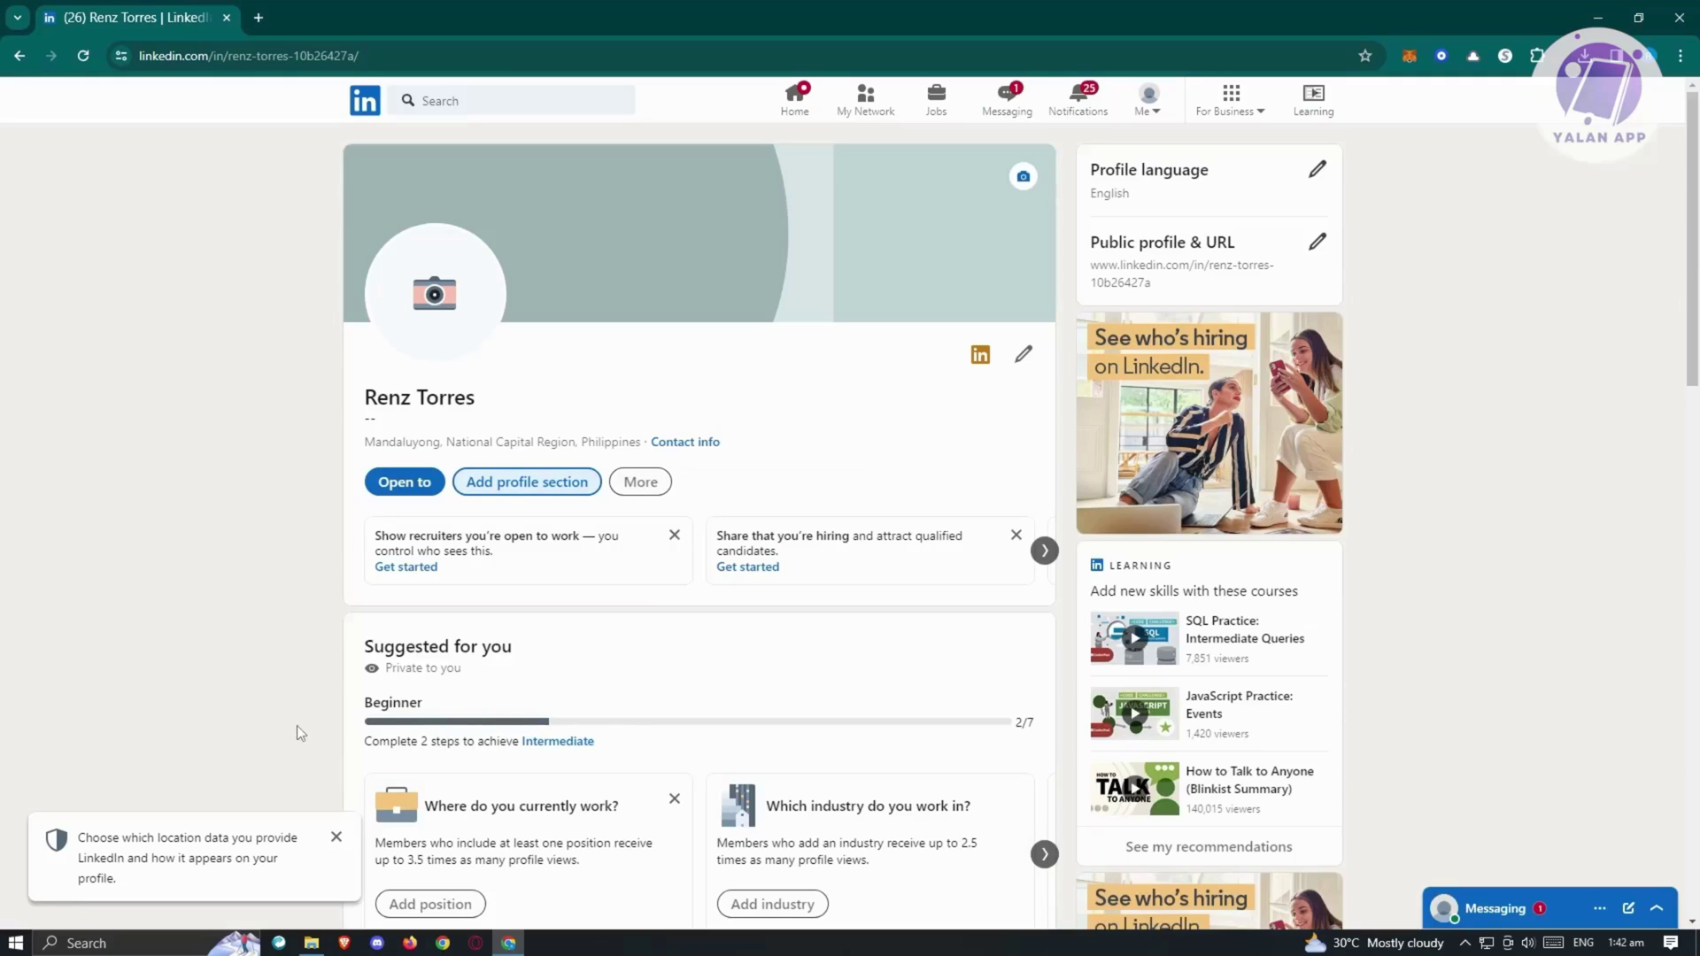
{"action": "scroll", "coordinate": [248, 609], "scroll_direction": "down", "scroll_amount": 4}
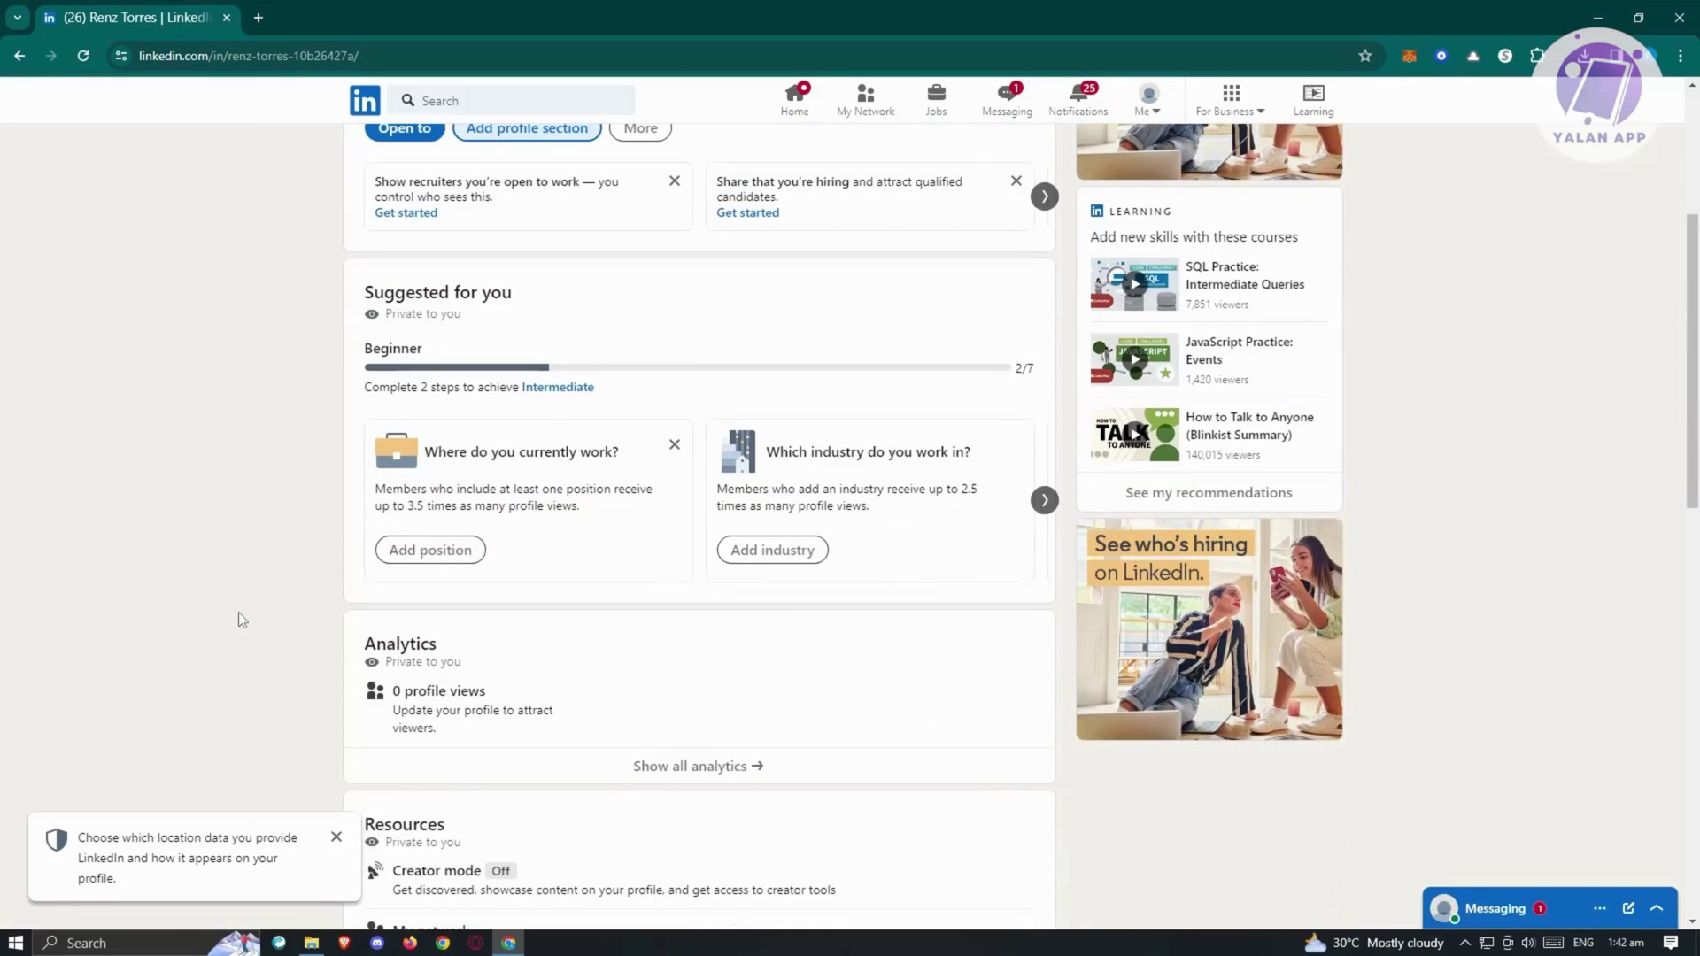
{"action": "scroll", "coordinate": [266, 657], "scroll_direction": "down", "scroll_amount": 6}
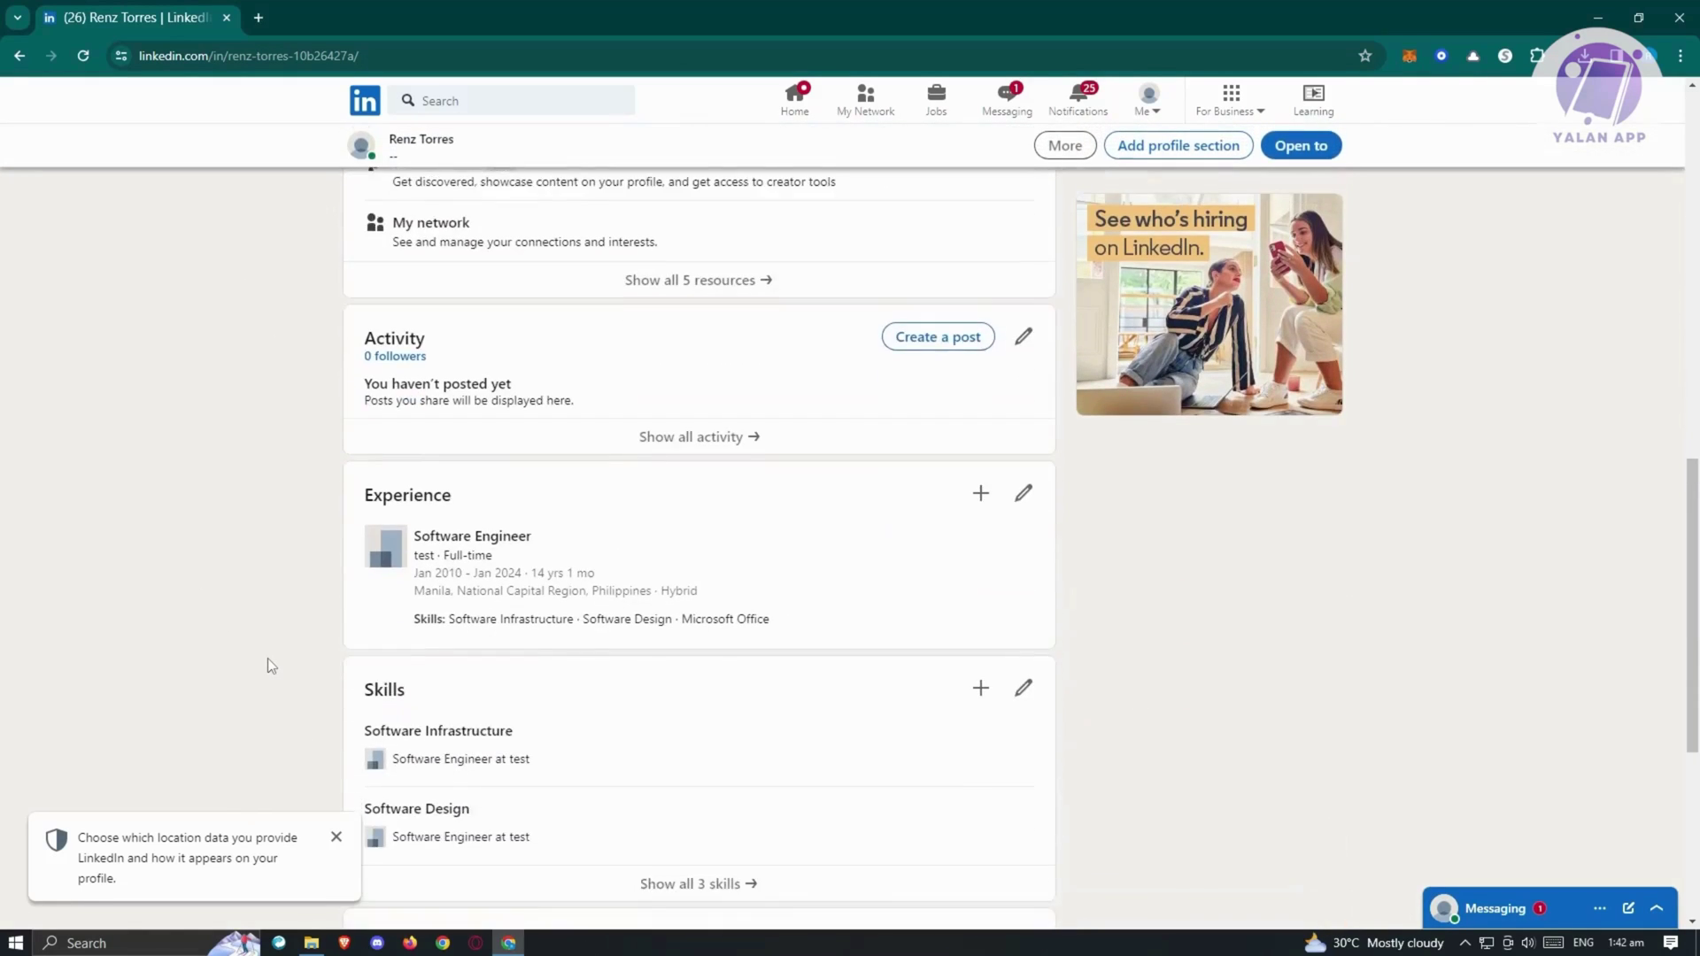
{"action": "scroll", "coordinate": [267, 657], "scroll_direction": "up", "scroll_amount": 2}
{"action": "scroll", "coordinate": [270, 657], "scroll_direction": "down", "scroll_amount": 4}
Open the Experience list, briefly opening then closing the entry's edit form and a new-position form.
{"action": "left_click", "coordinate": [1023, 493]}
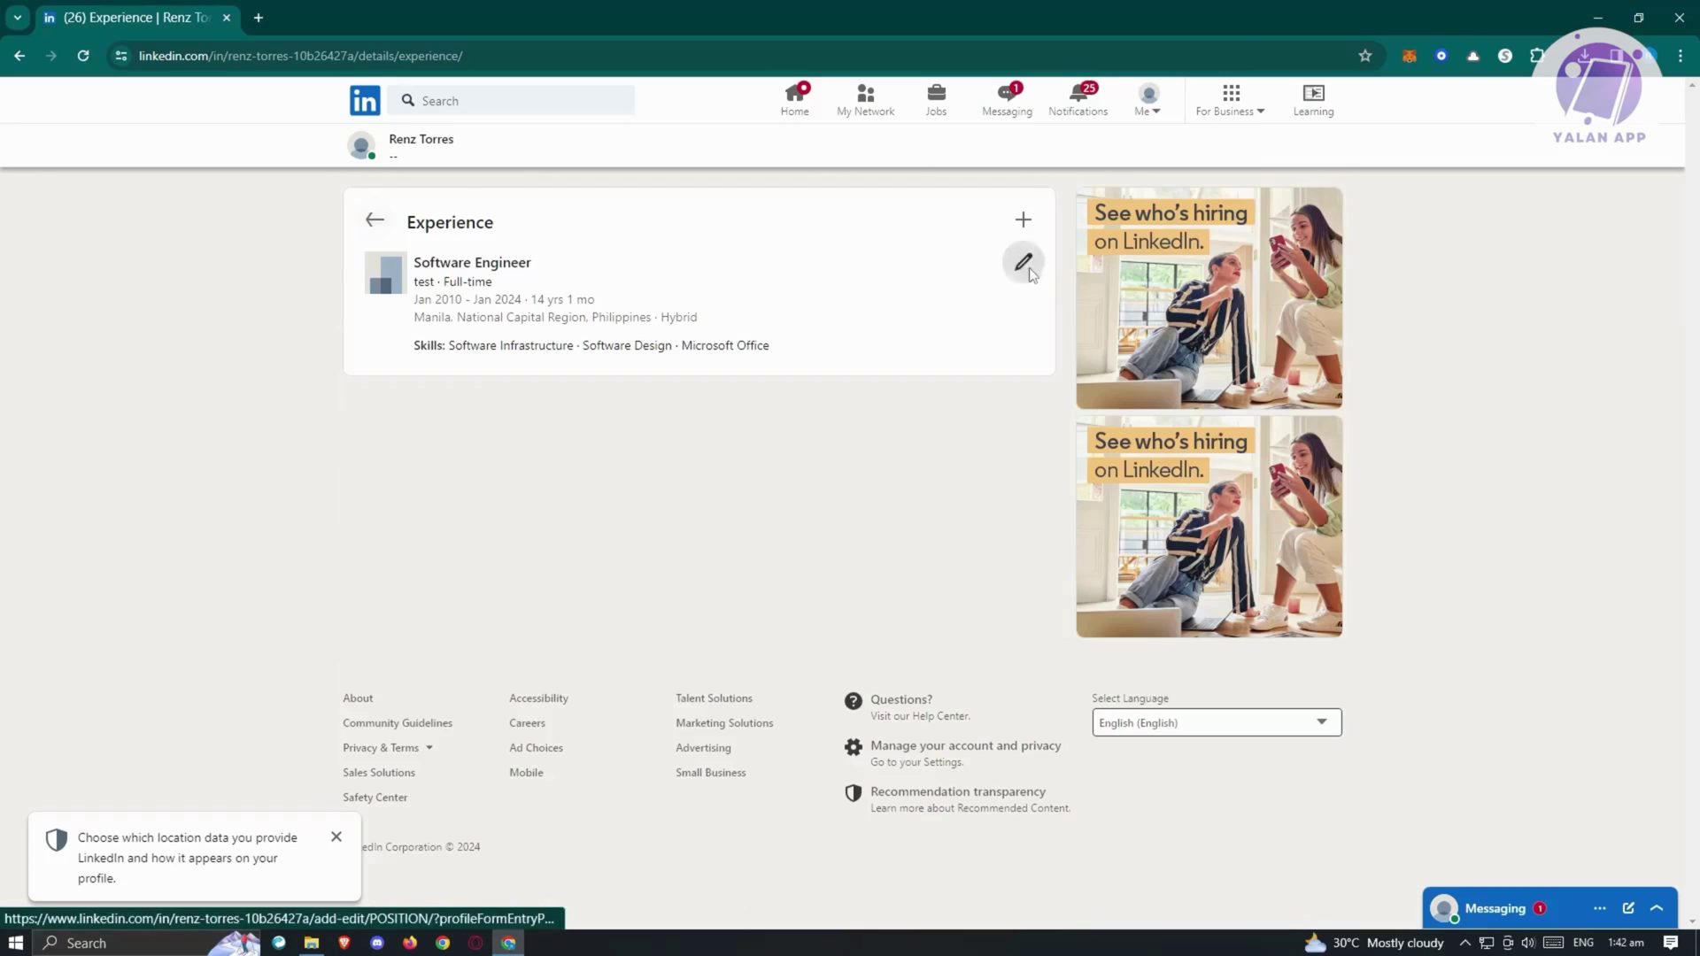
{"action": "left_click", "coordinate": [1023, 263]}
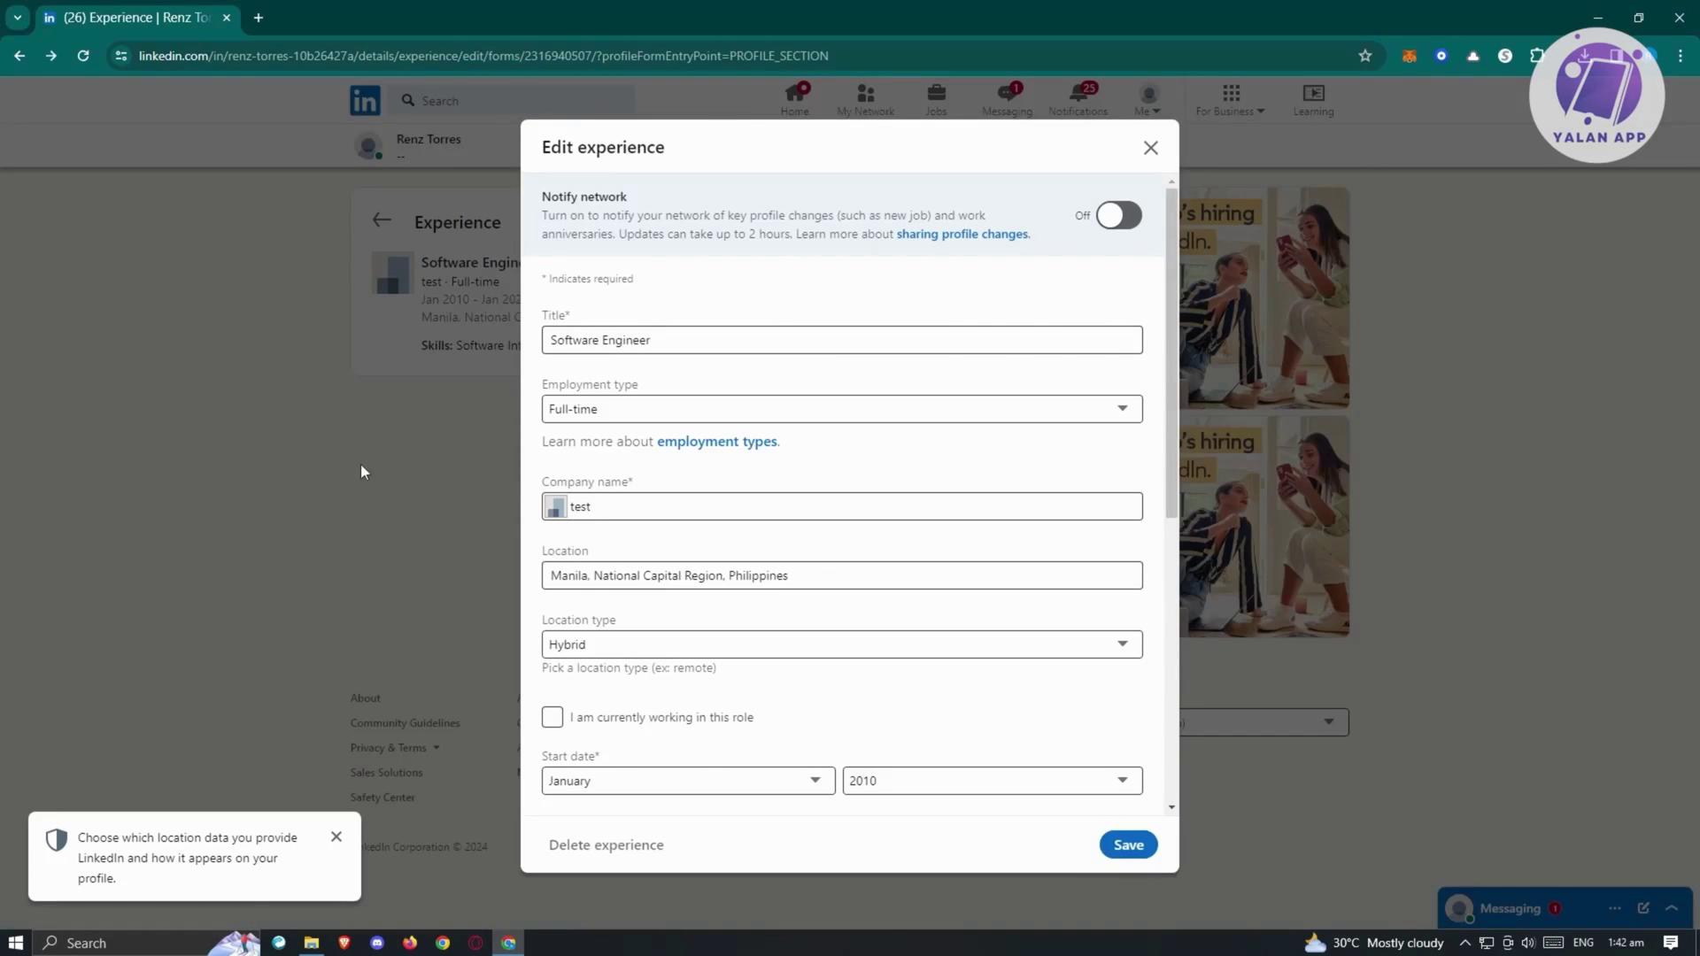
{"action": "left_click", "coordinate": [360, 464]}
{"action": "left_click", "coordinate": [1024, 220]}
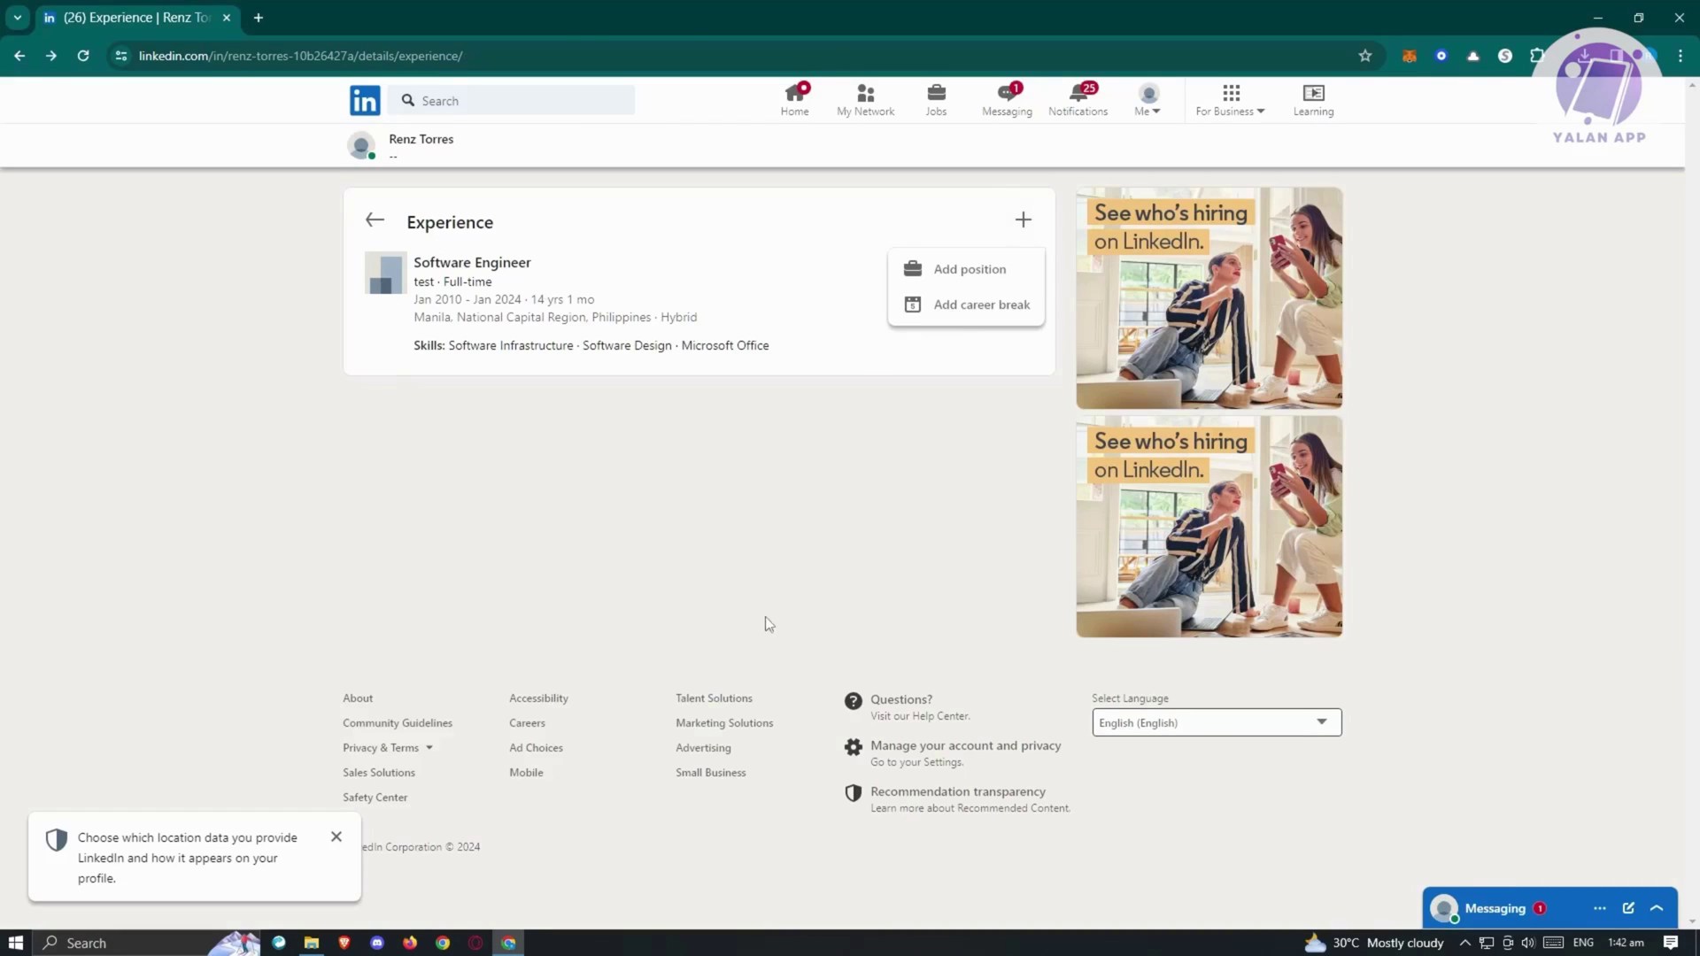
{"action": "left_click", "coordinate": [974, 282]}
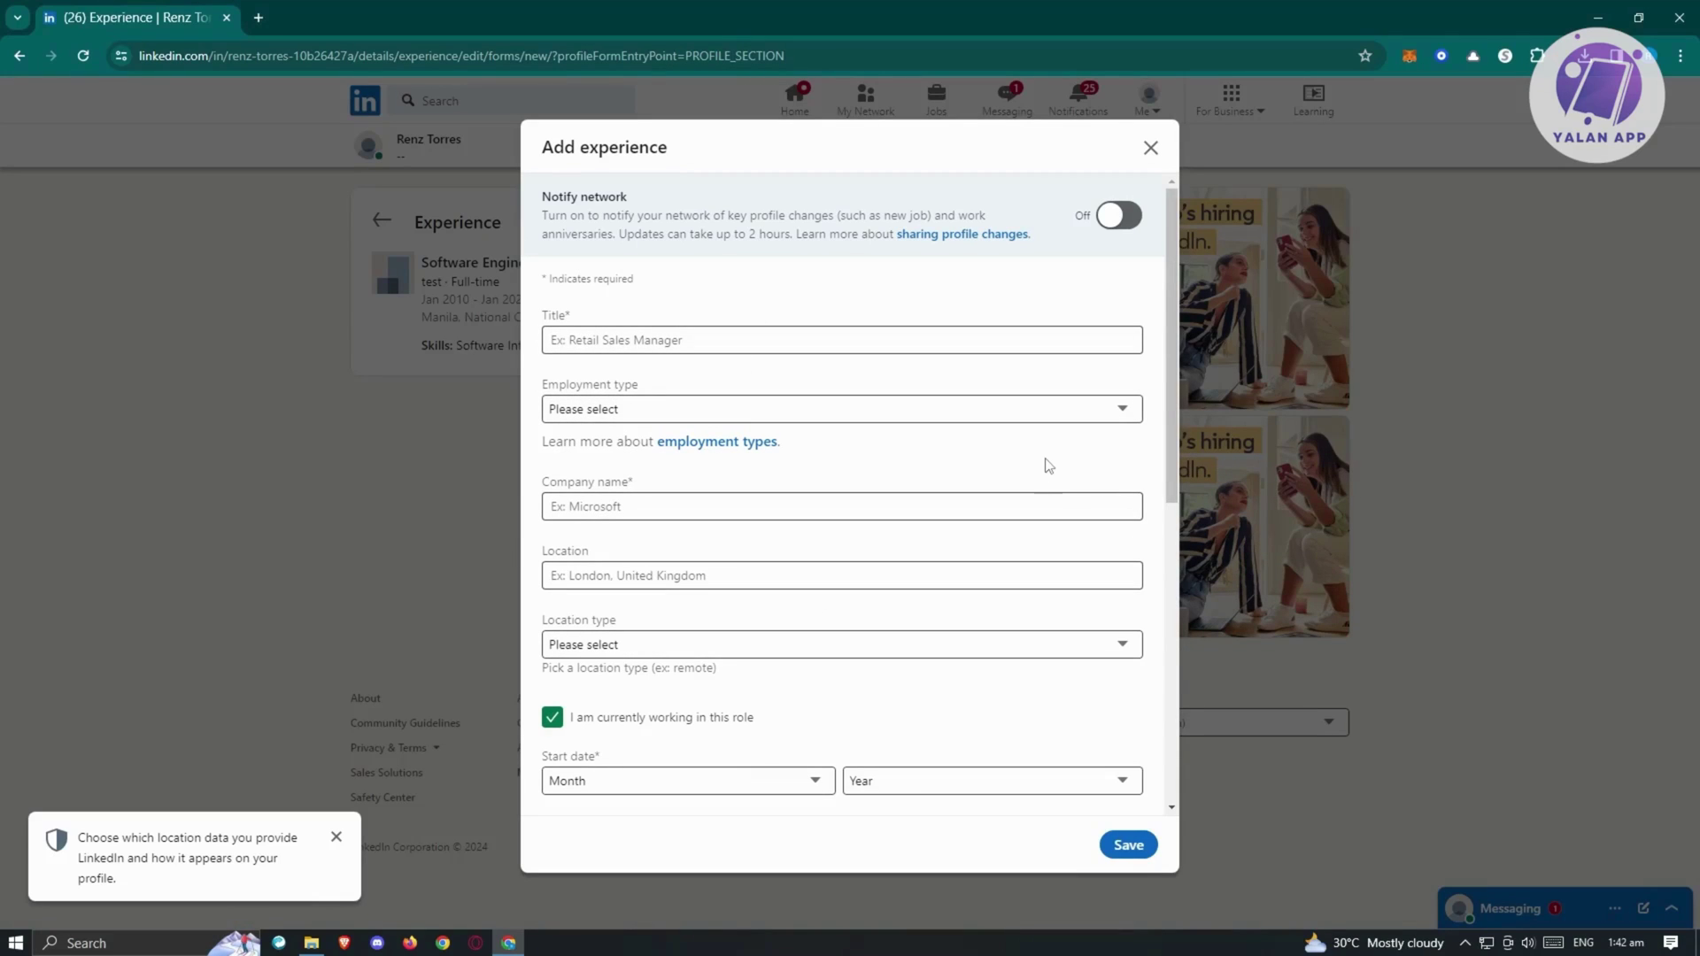
{"action": "left_click", "coordinate": [1150, 148]}
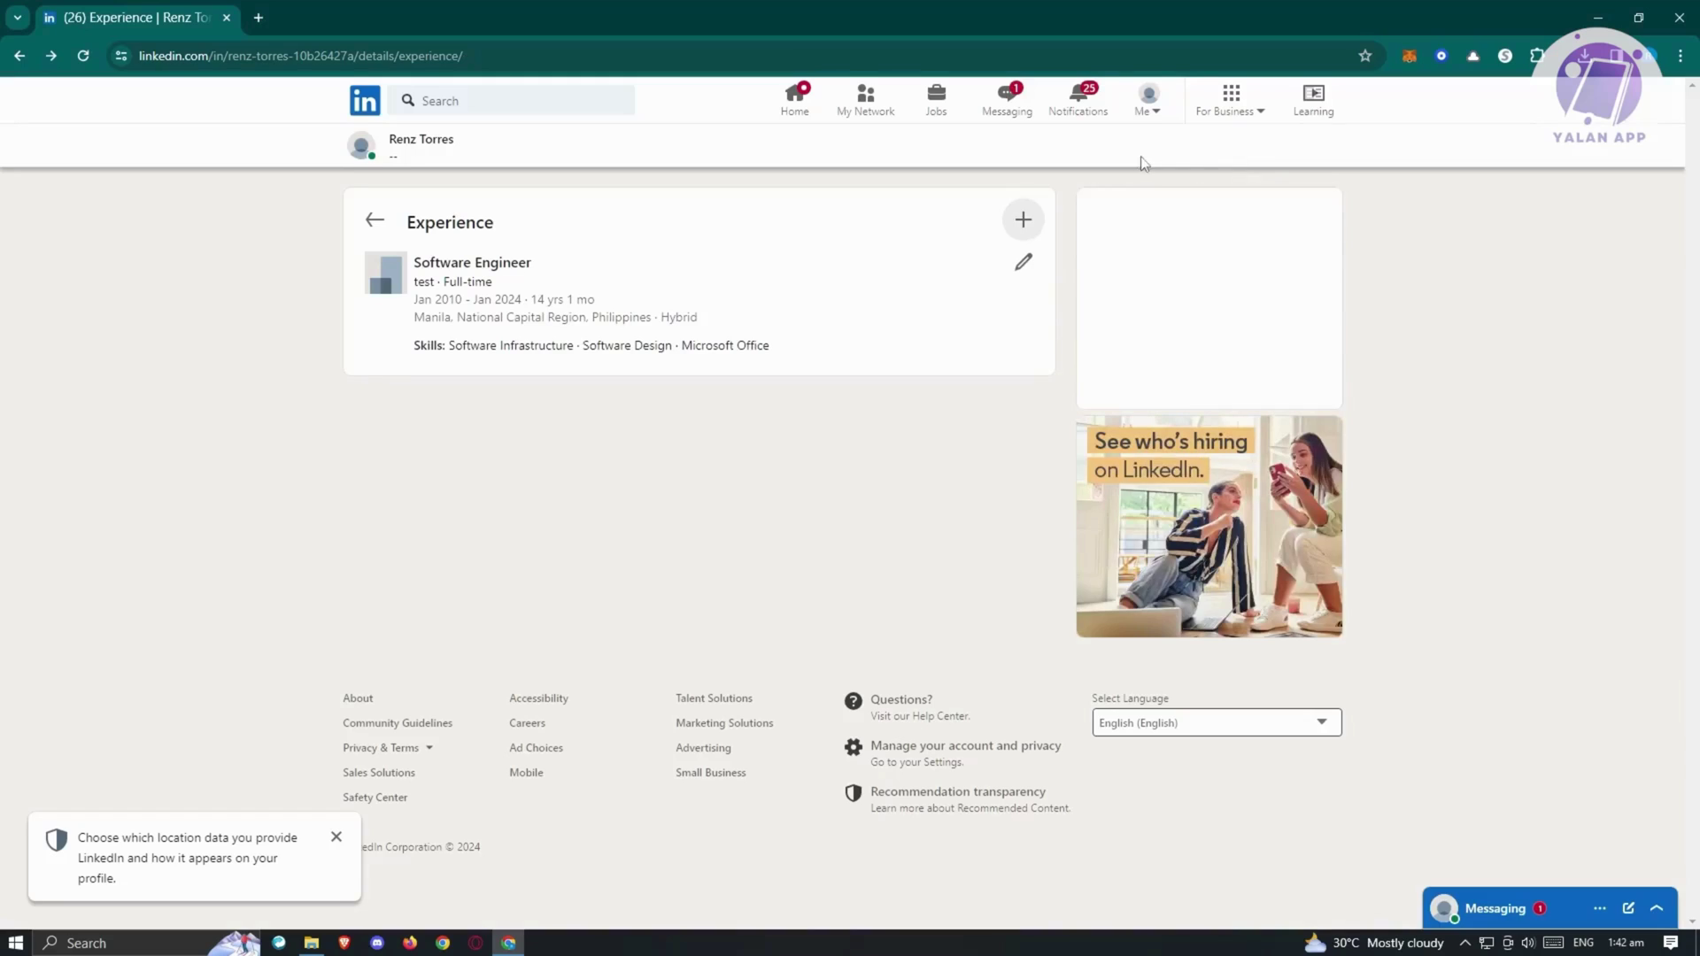